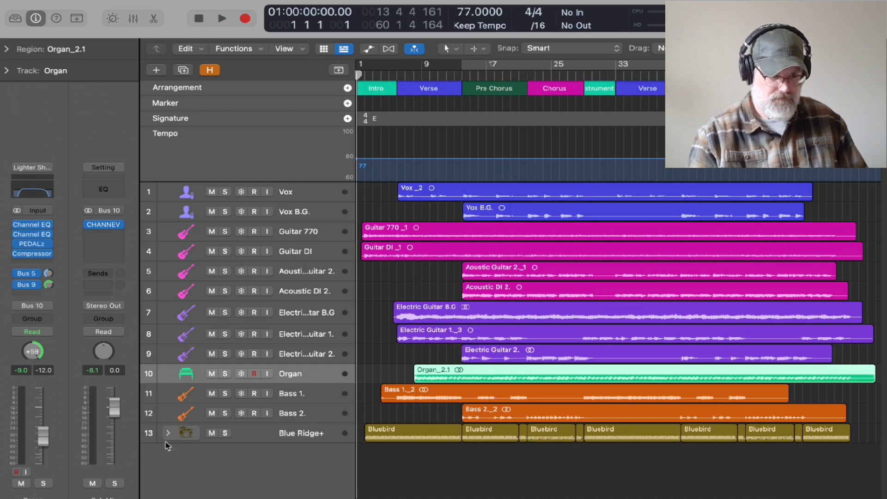
Show the hidden tracks and enlarge the track heights to bring up the muted Edits stacks below Blue Ridge+
click(209, 70)
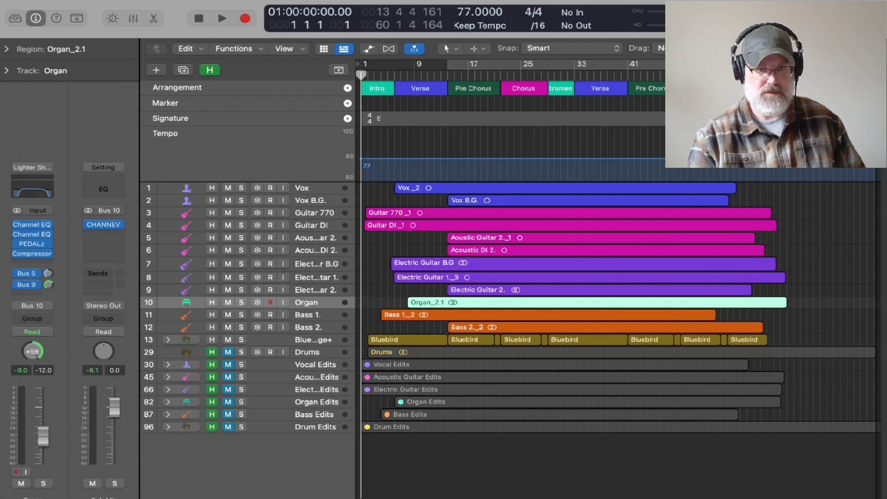
key(super+Down)
scroll(517, 285, down, 4)
scroll(516, 285, down, 3)
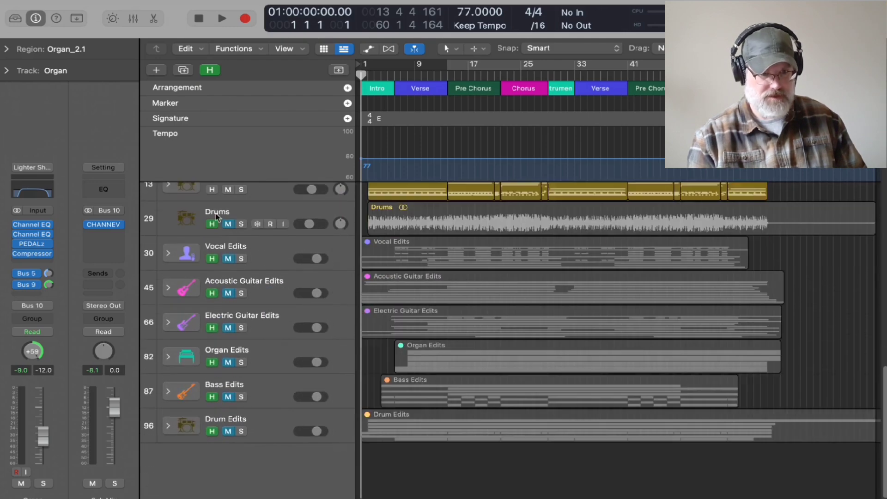
Expand the Vocal Edits stack and look through all of its vocal tracks
click(167, 254)
scroll(181, 273, down, 2)
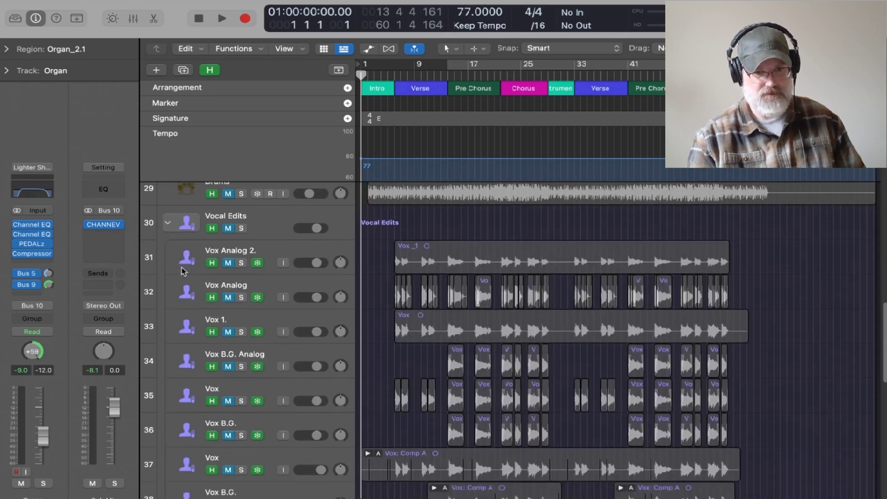
scroll(182, 273, down, 3)
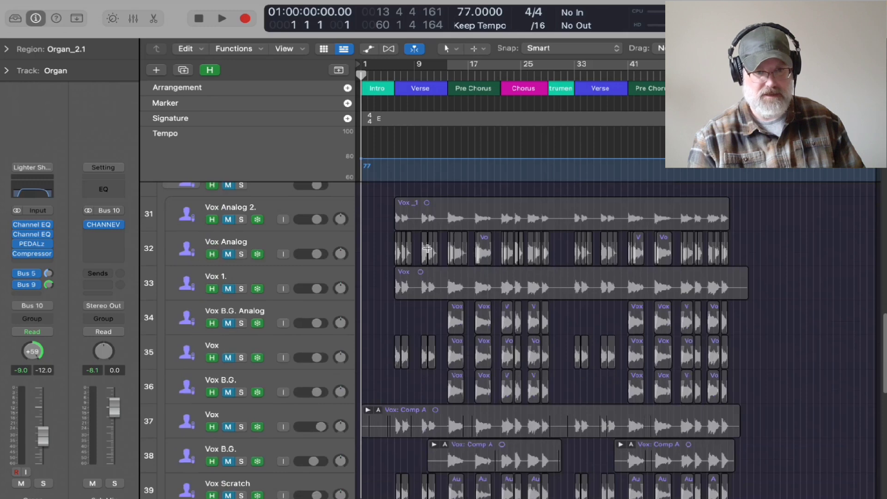
scroll(189, 272, down, 1)
scroll(189, 272, down, 1)
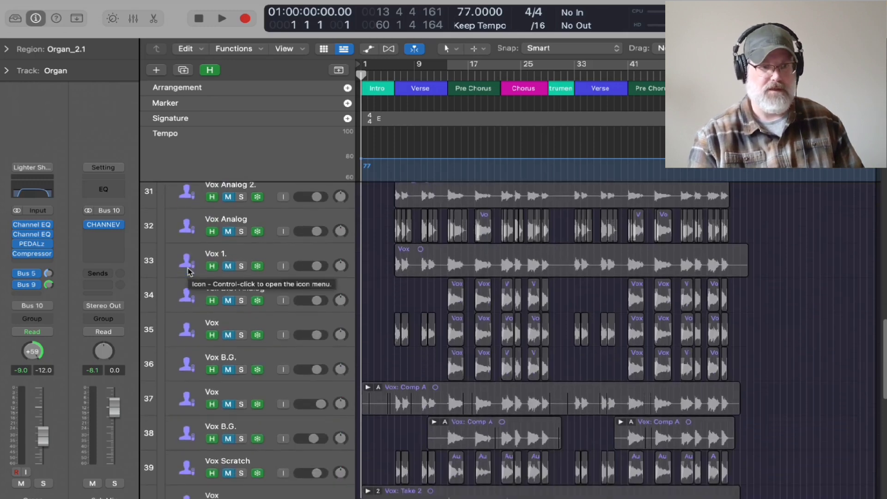
scroll(189, 272, down, 1)
scroll(189, 272, down, 10)
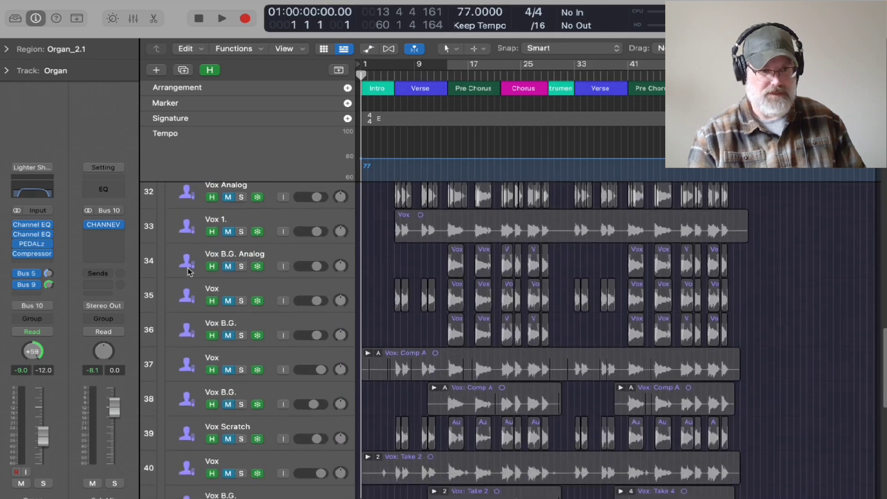
scroll(189, 271, down, 8)
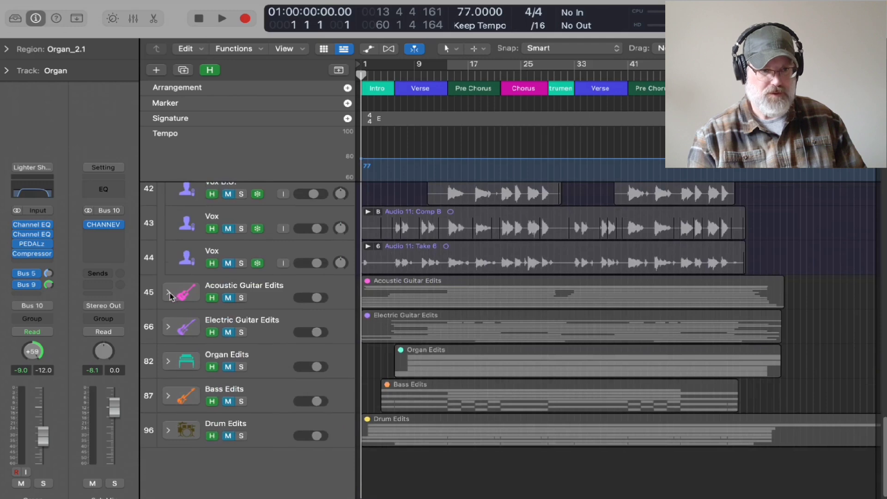
Expand the Acoustic Guitar Edits stack and look through its guitar and scratch tracks
click(169, 294)
scroll(233, 306, down, 2)
scroll(233, 305, down, 3)
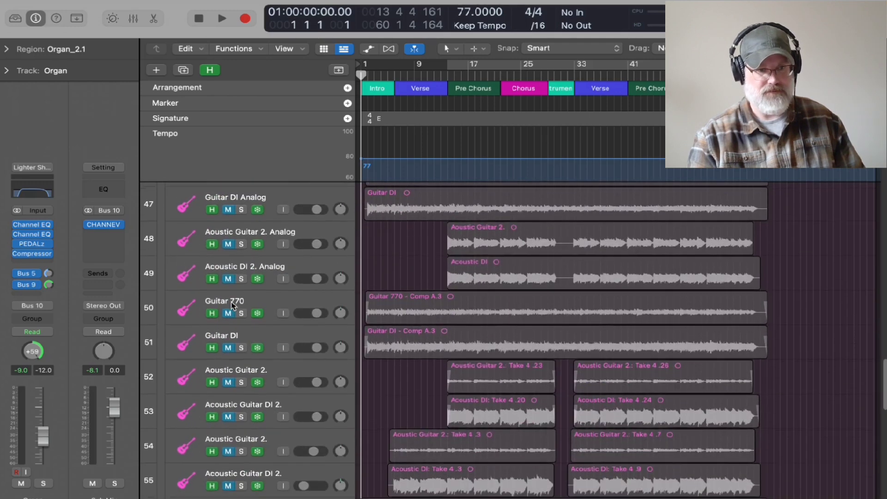
scroll(231, 301, down, 2)
scroll(231, 301, down, 7)
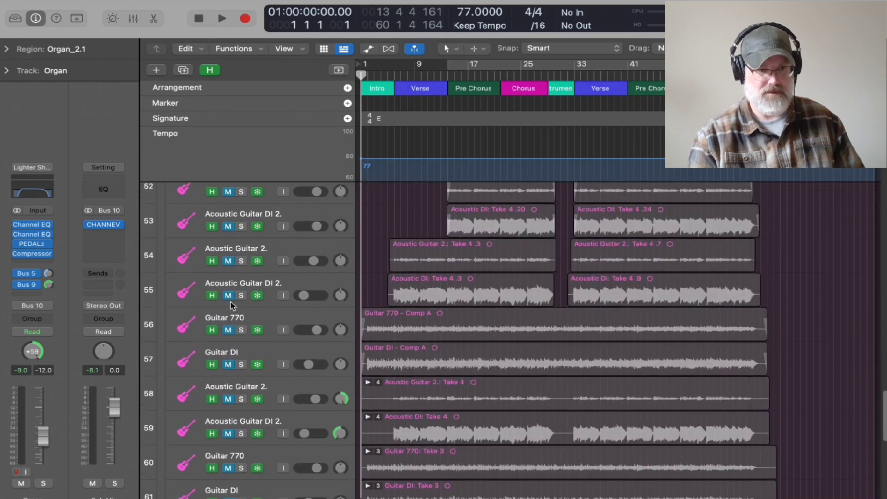
scroll(231, 306, down, 5)
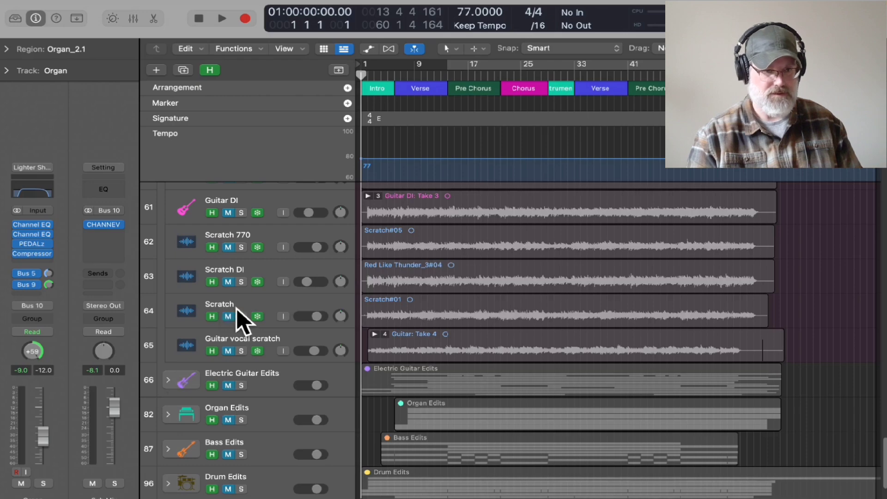
Expand the Electric Guitar Edits and Organ Edits stacks and look through their tracks
click(166, 380)
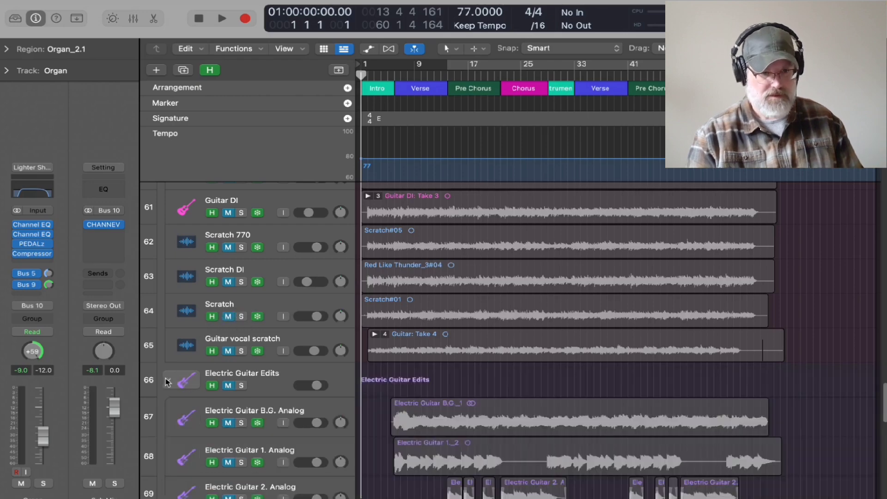
scroll(218, 319, down, 8)
scroll(218, 319, down, 8)
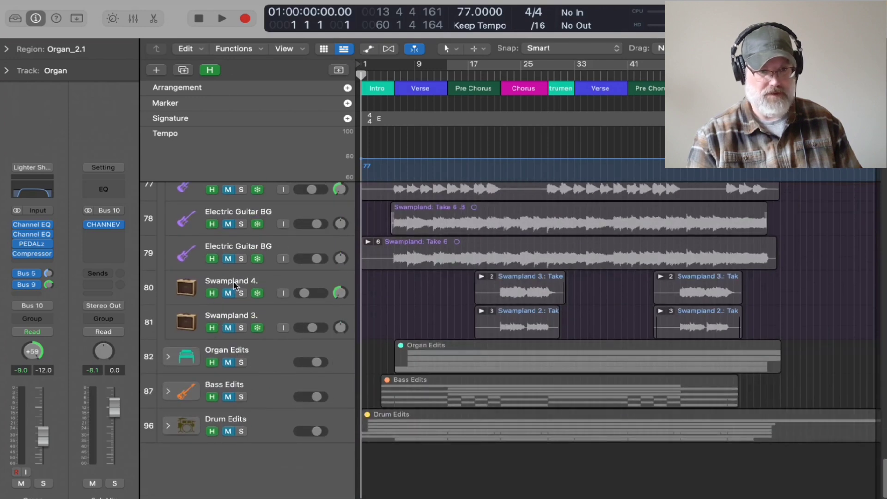
click(168, 359)
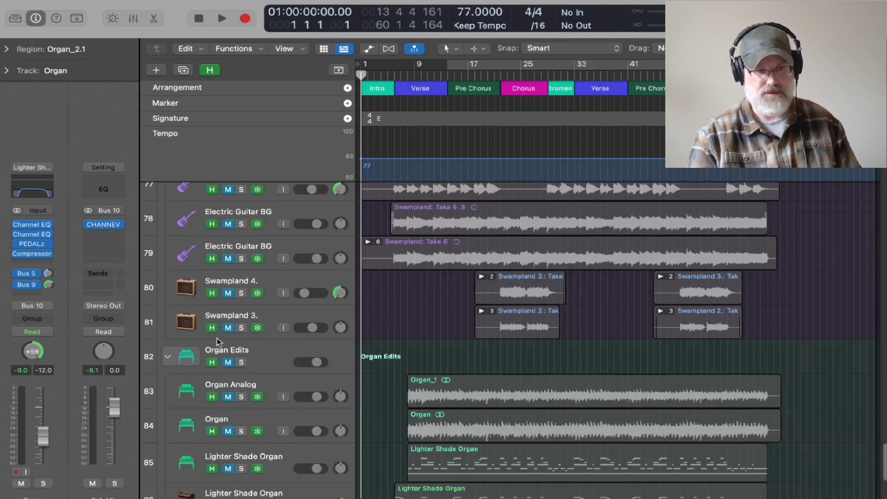
scroll(225, 332, down, 3)
scroll(225, 332, down, 1)
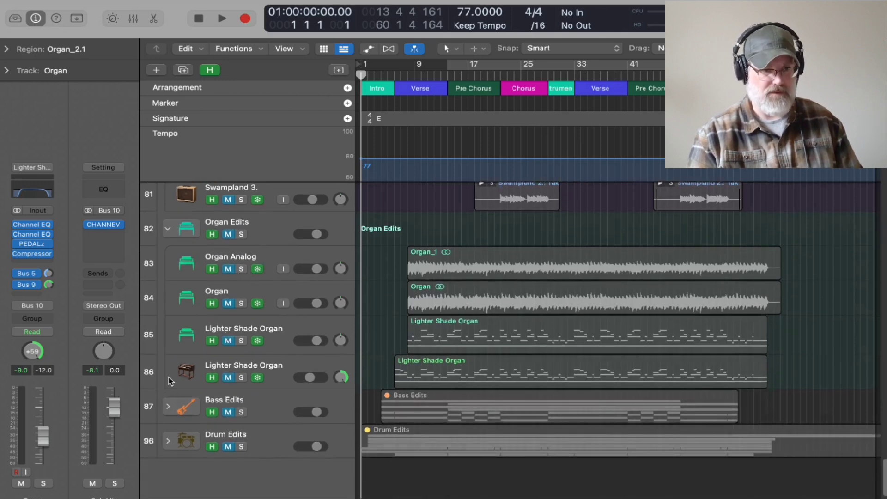
Expand the Bass Edits and Drum Edits stacks and look through their tracks down to Roots+
click(169, 407)
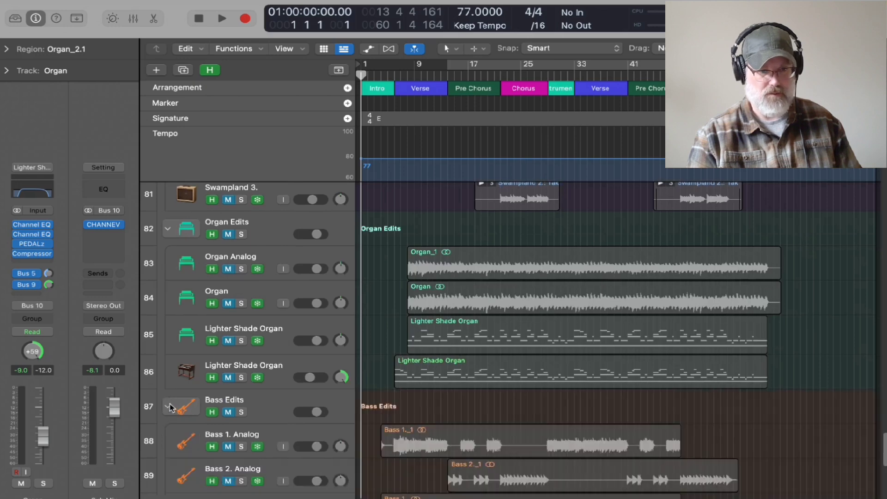
scroll(193, 392, down, 5)
scroll(193, 393, down, 3)
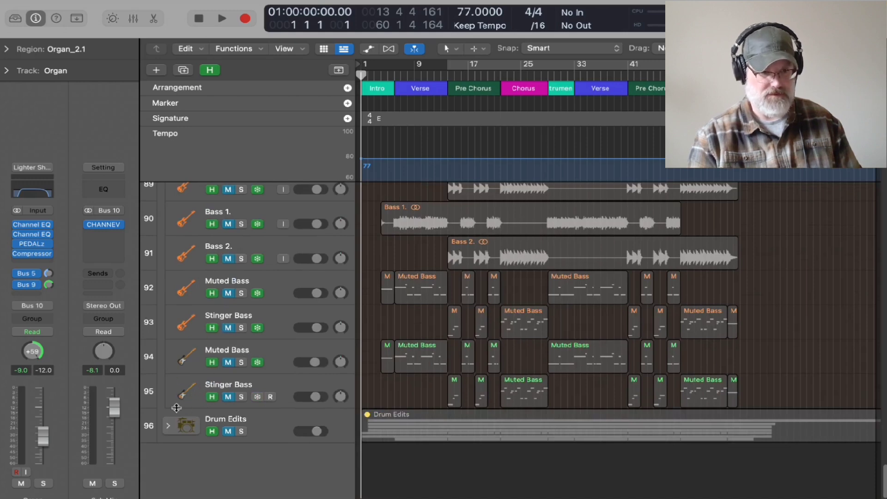
click(168, 426)
scroll(204, 365, down, 10)
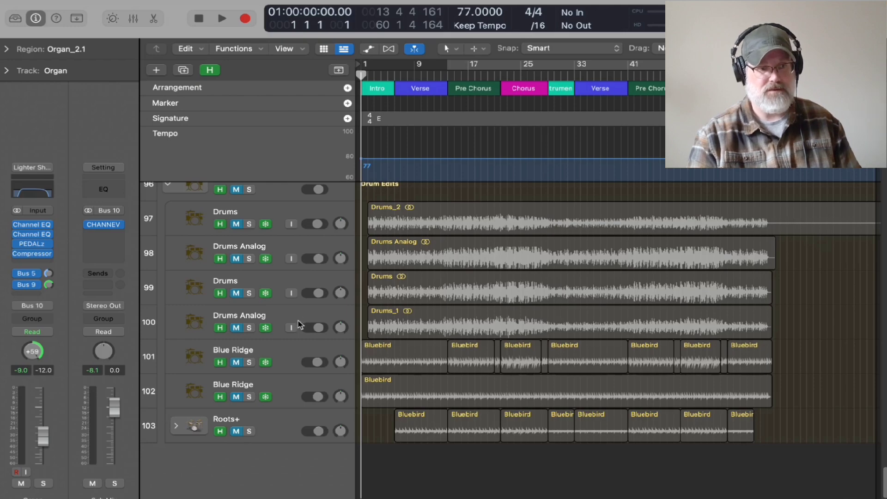
Conceal the tracks marked as hidden and look over the remaining tracks from Vox to Blue Ridge+
scroll(299, 325, up, 10)
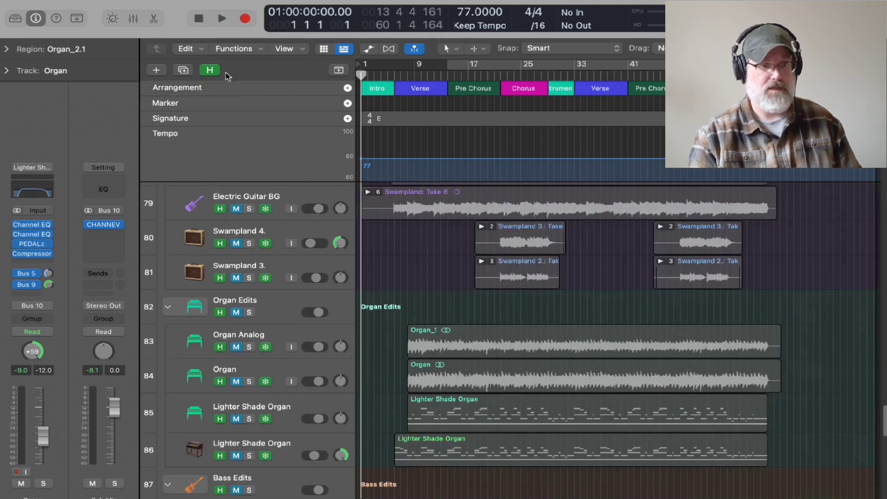
click(210, 70)
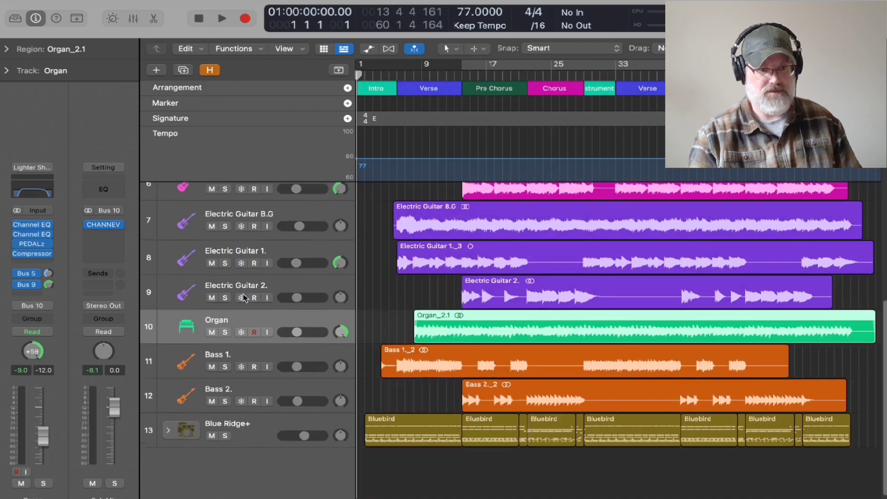
scroll(250, 288, up, 1)
mouse_move(401, 475)
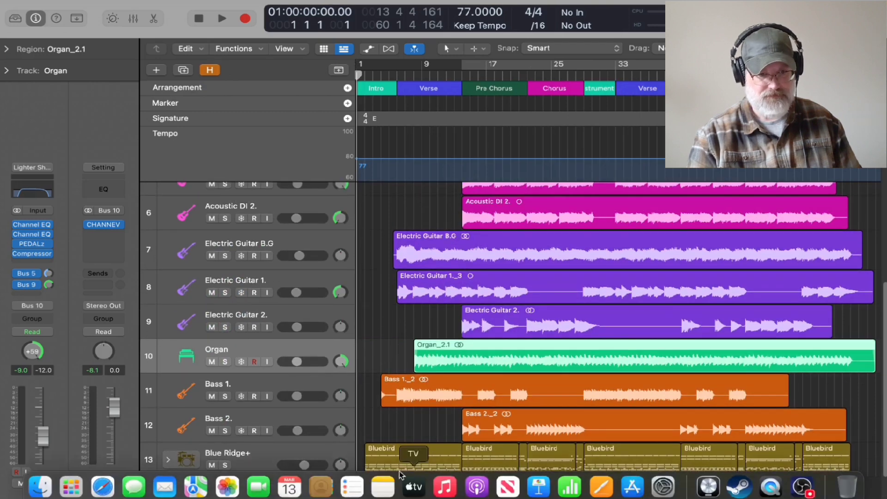
scroll(385, 450, down, 1)
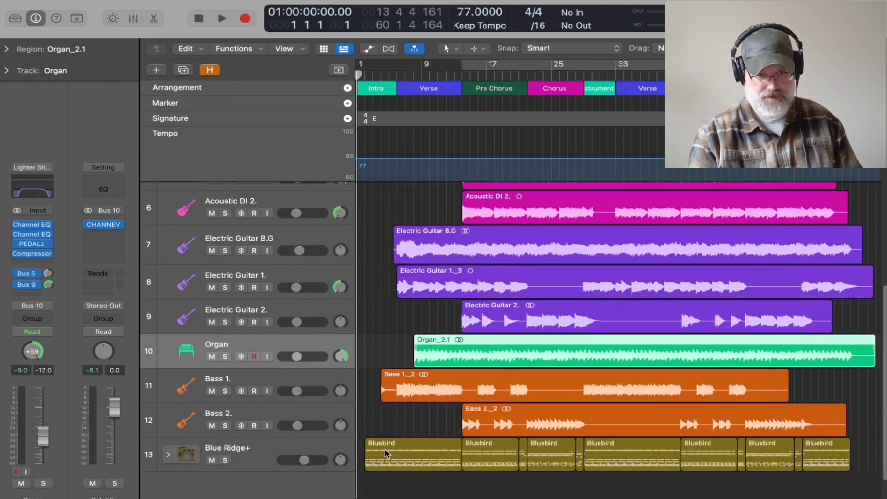
scroll(385, 450, down, 1)
scroll(392, 437, up, 5)
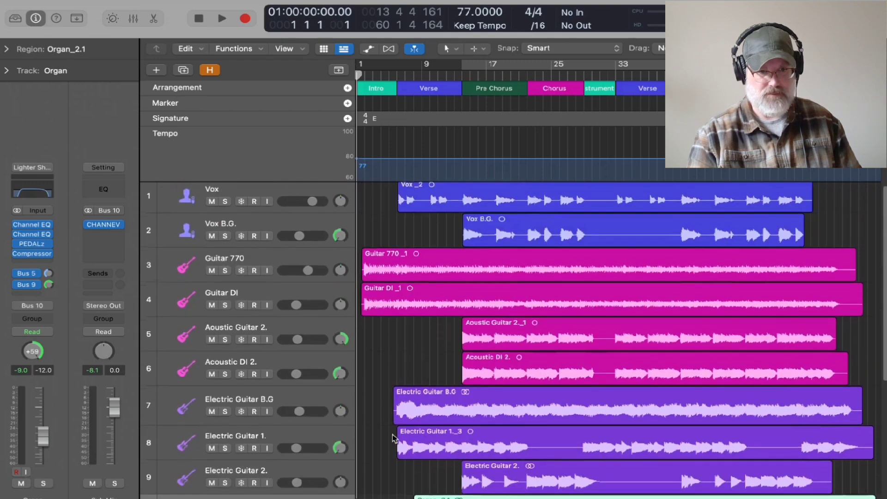
scroll(393, 438, down, 4)
scroll(394, 438, up, 4)
scroll(411, 409, down, 4)
scroll(417, 409, down, 2)
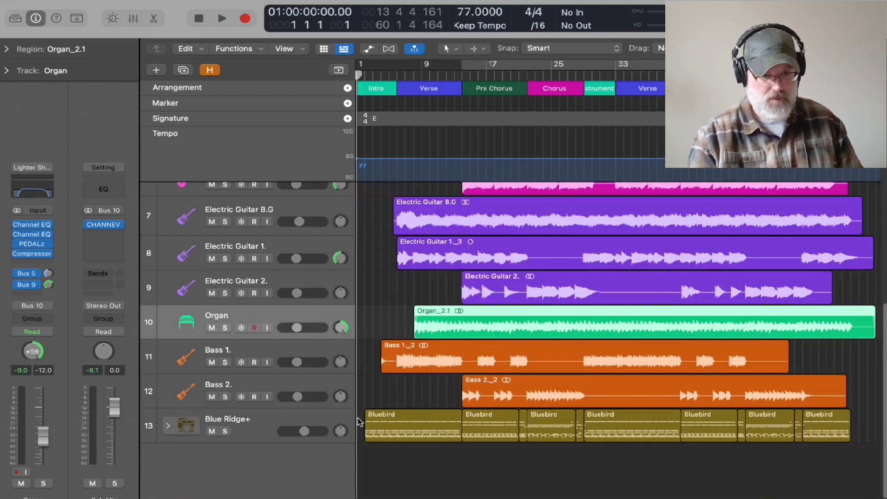
Select the Blue Ridge+ track, view its Bluebird regions in the Piano Roll, and close the editor
click(332, 422)
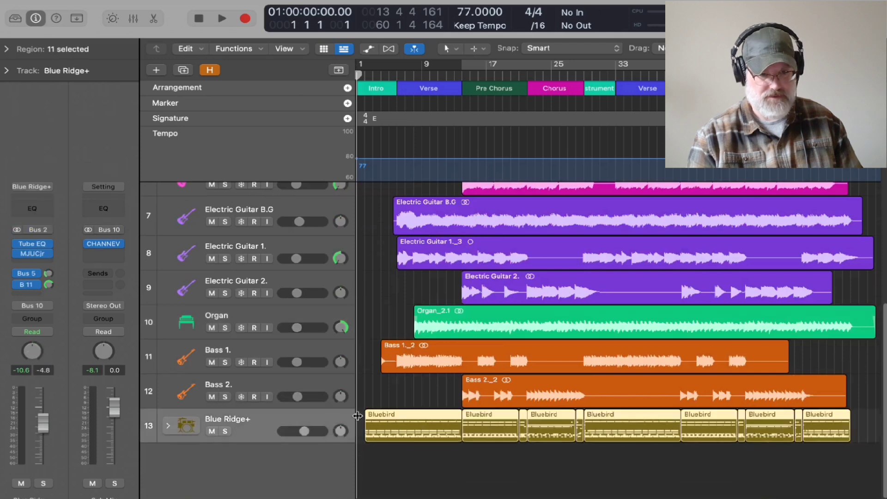
double_click(418, 418)
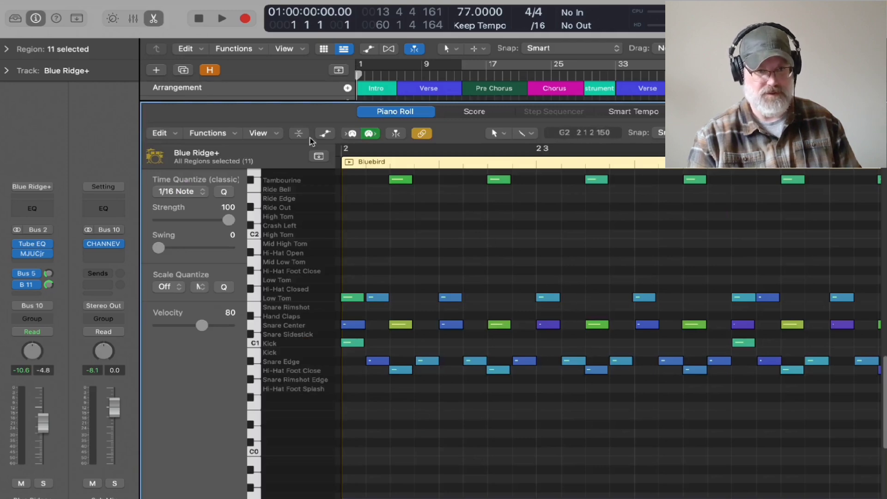
key(e)
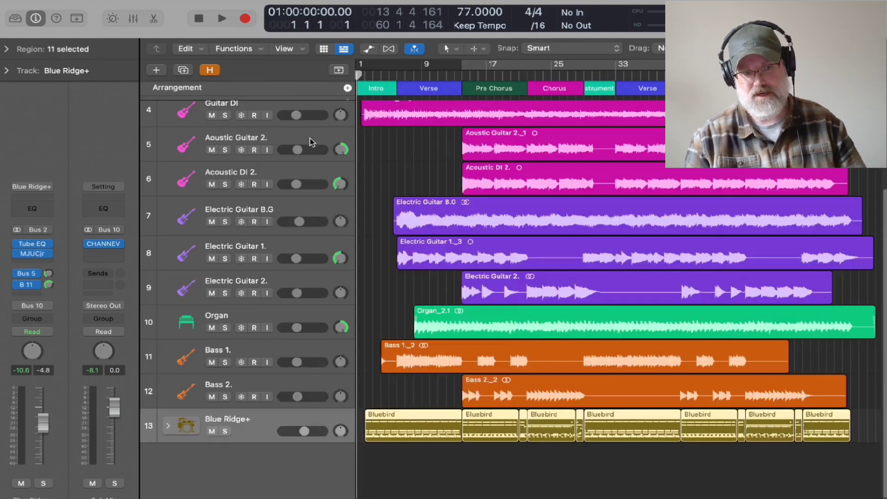
Show the hidden tracks again and go to the Roots+ track at the end of the Drum Edits stack
click(209, 70)
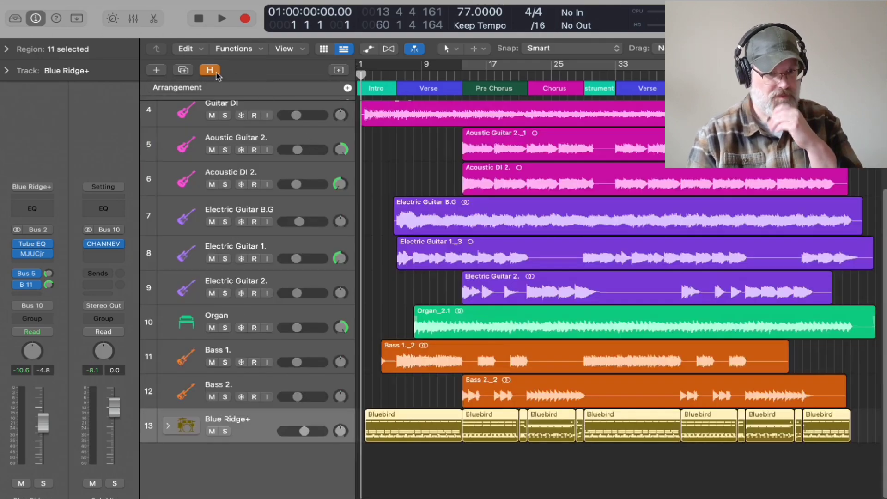
scroll(309, 372, down, 20)
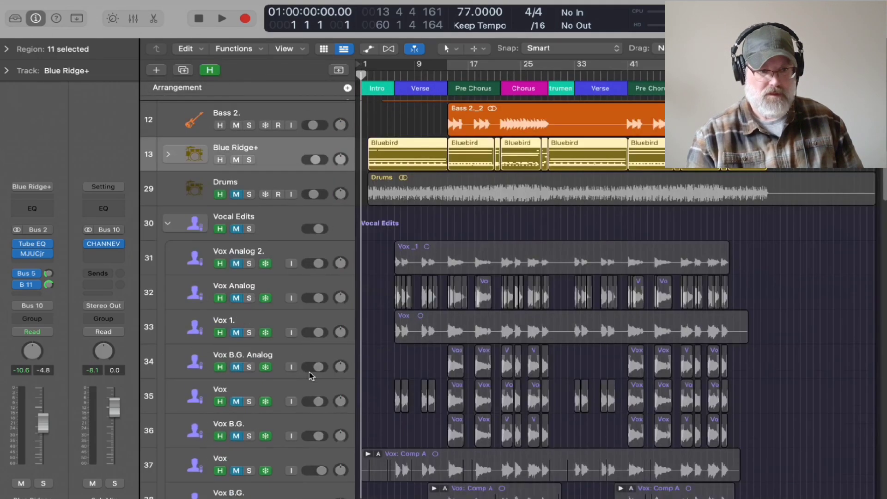
scroll(309, 372, down, 20)
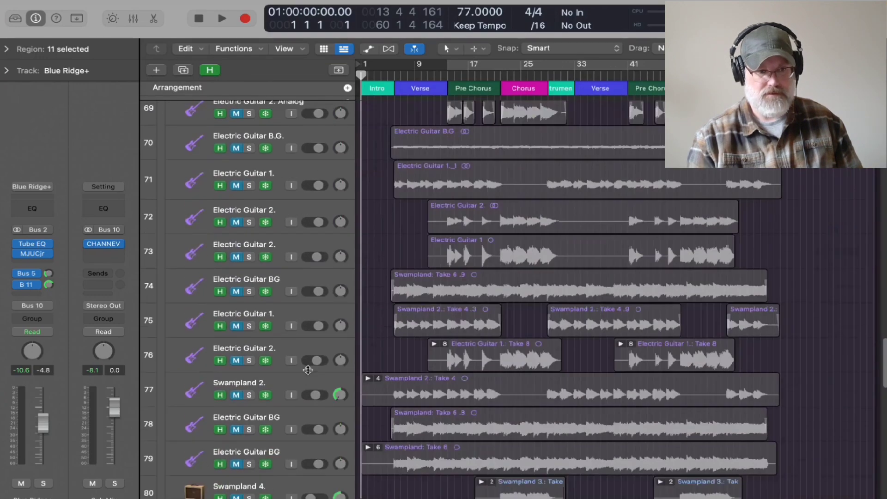
scroll(309, 372, down, 7)
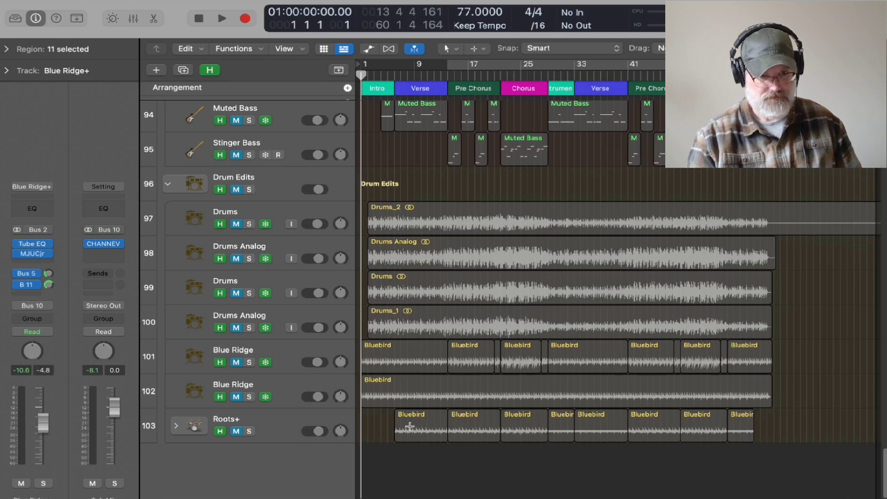
Select the Roots+ track with all its regions and open them in the Drummer editor
click(235, 431)
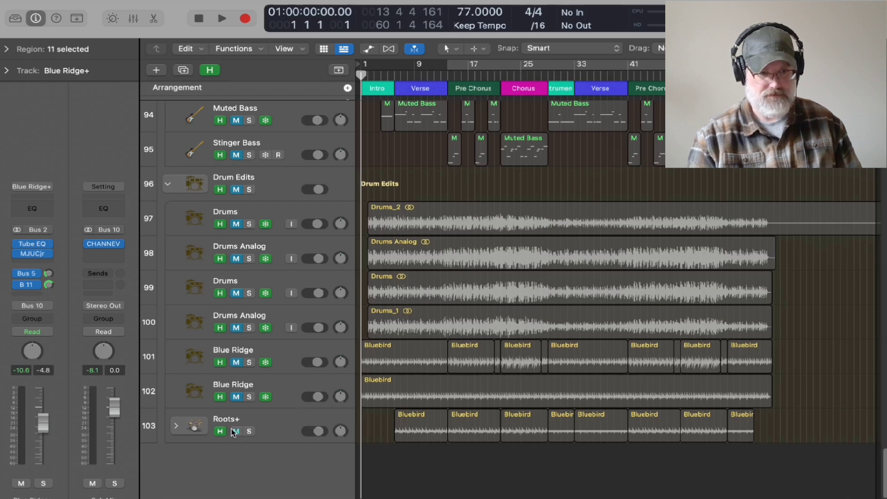
click(306, 422)
double_click(422, 419)
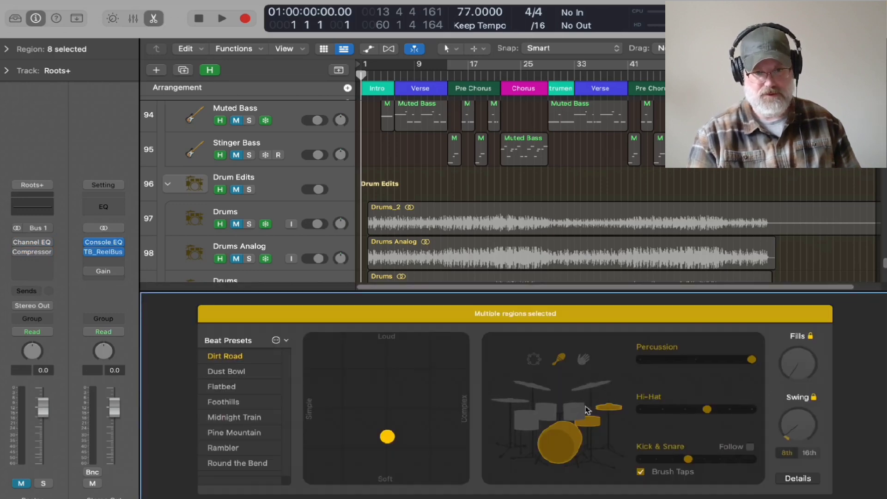
Show the drummer's detail settings and nudge the XY pad puck slightly softer and simpler
mouse_move(706, 463)
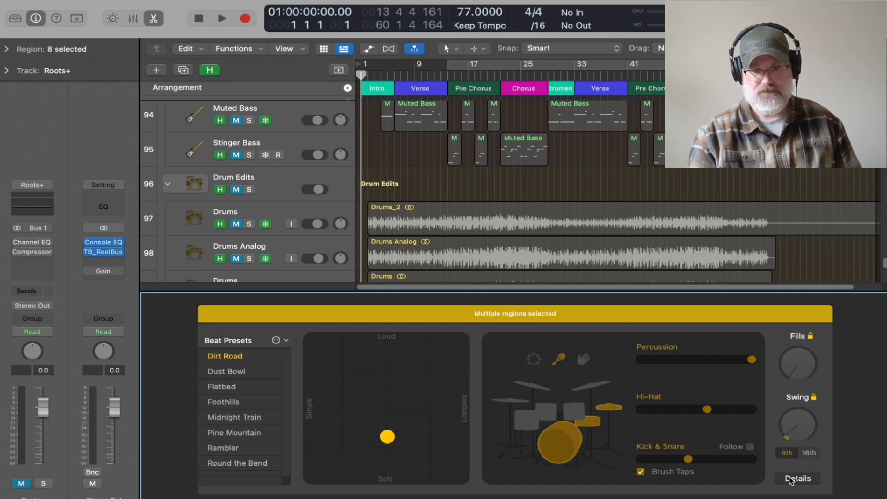
click(792, 481)
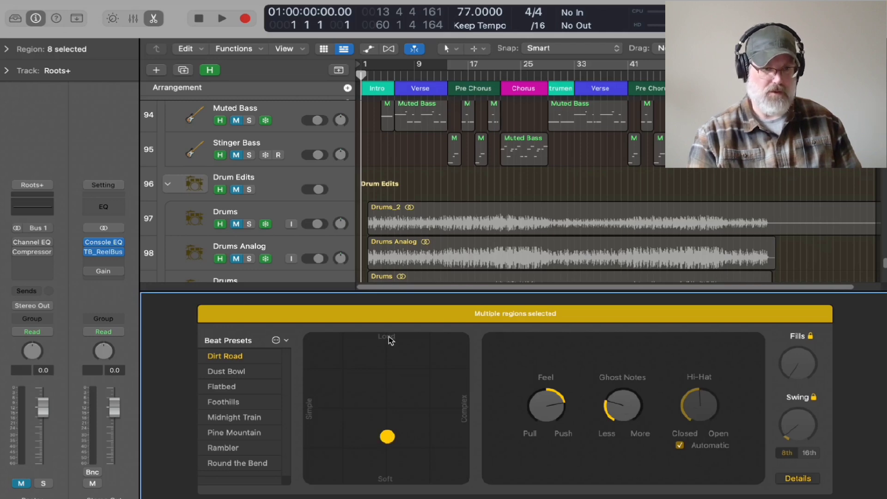
mouse_move(392, 442)
mouse_down()
mouse_move(395, 359)
mouse_move(478, 367)
mouse_move(379, 411)
mouse_move(359, 389)
mouse_move(322, 381)
mouse_move(391, 427)
mouse_move(391, 444)
mouse_up()
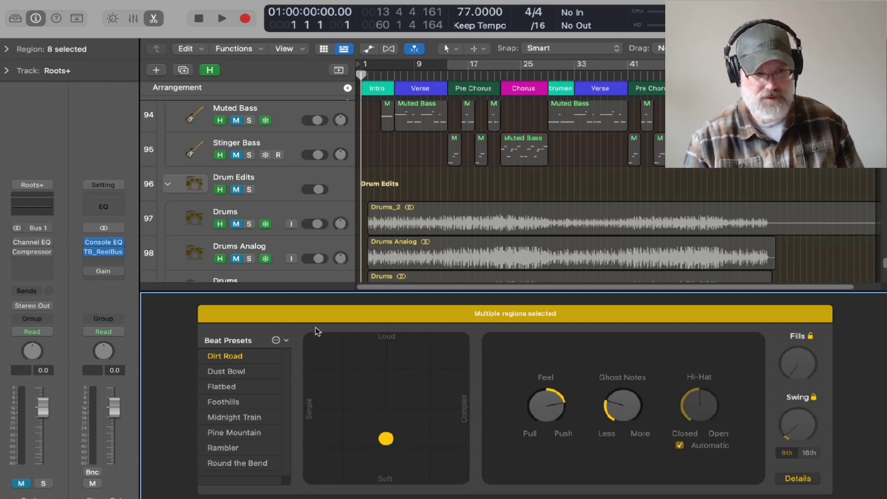
Close the Drummer editor, return to the first tracks of the arrangement and play the song from the beginning
key(e)
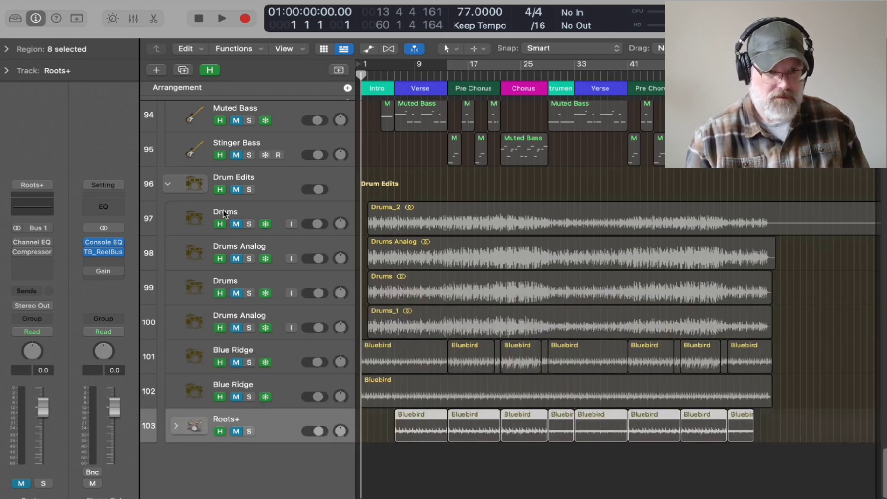
scroll(201, 154, up, 20)
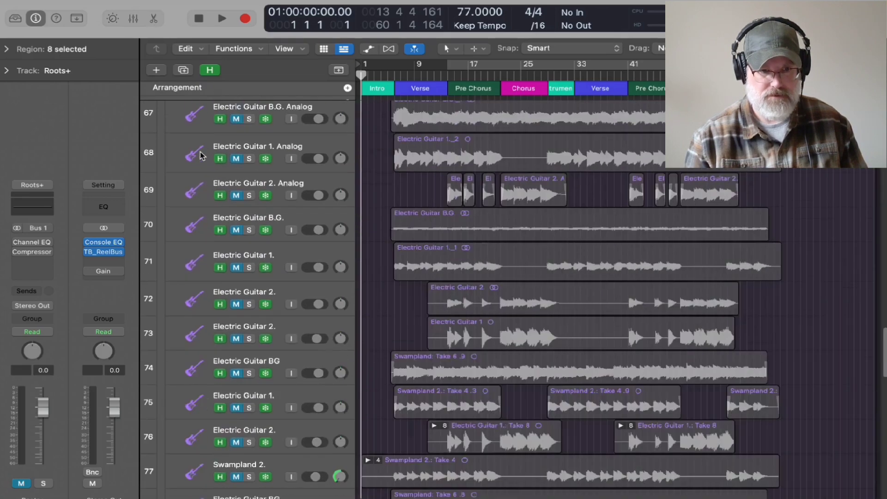
scroll(200, 154, up, 20)
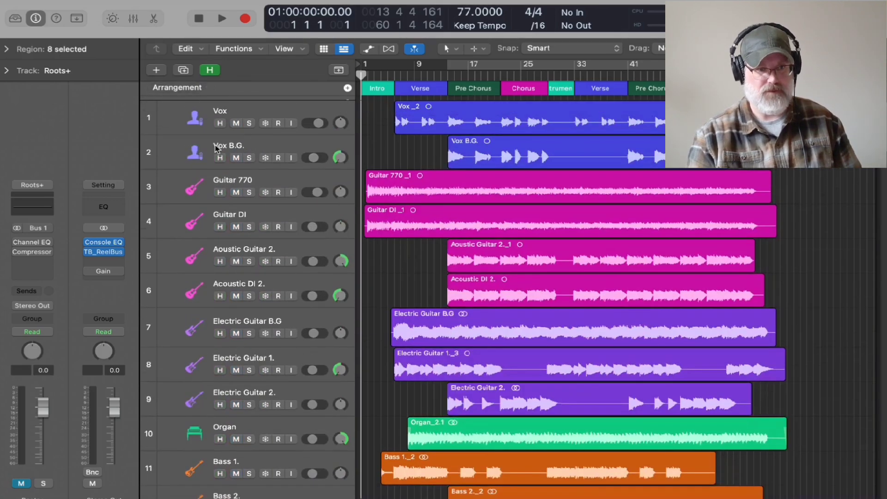
key(space)
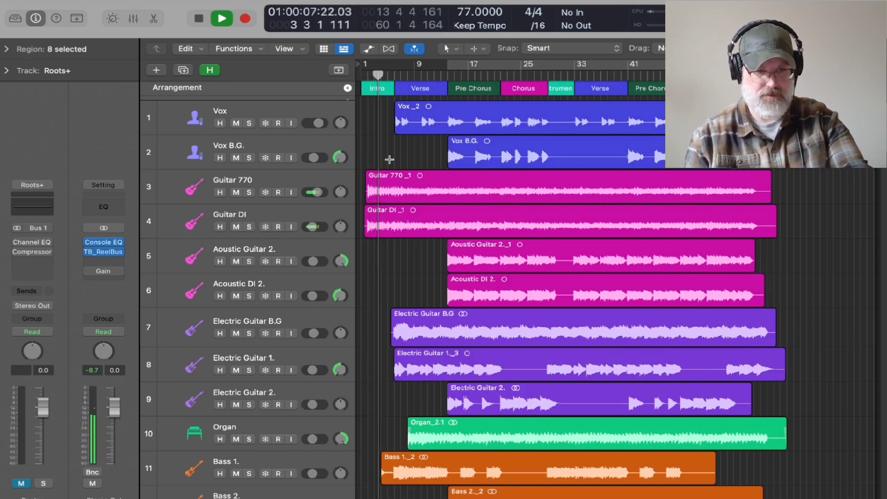
Look through the mixer channel strips of all visible and hidden tracks while the song plays, and close the mixer
key(super+2)
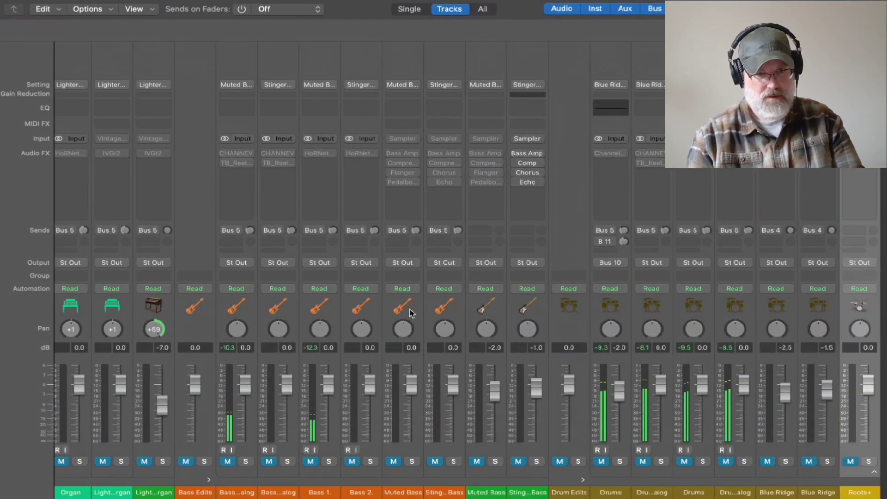
scroll(406, 214, left, 6)
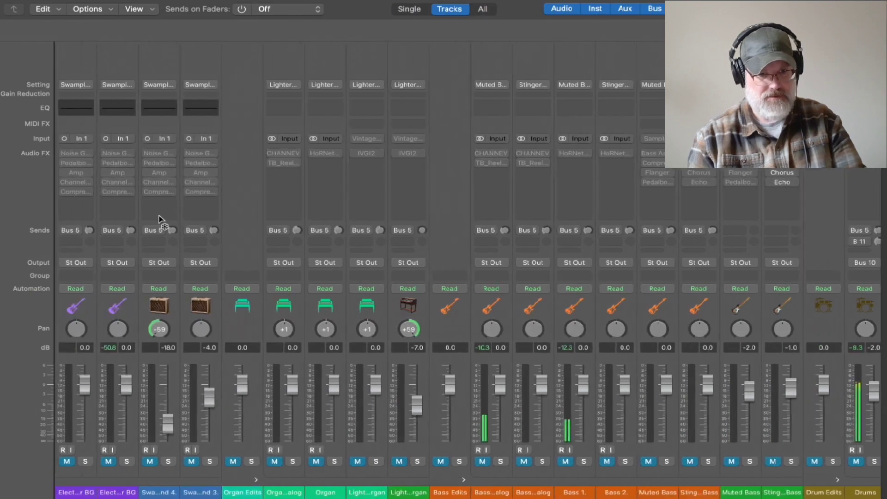
scroll(159, 218, left, 11)
scroll(264, 176, right, 15)
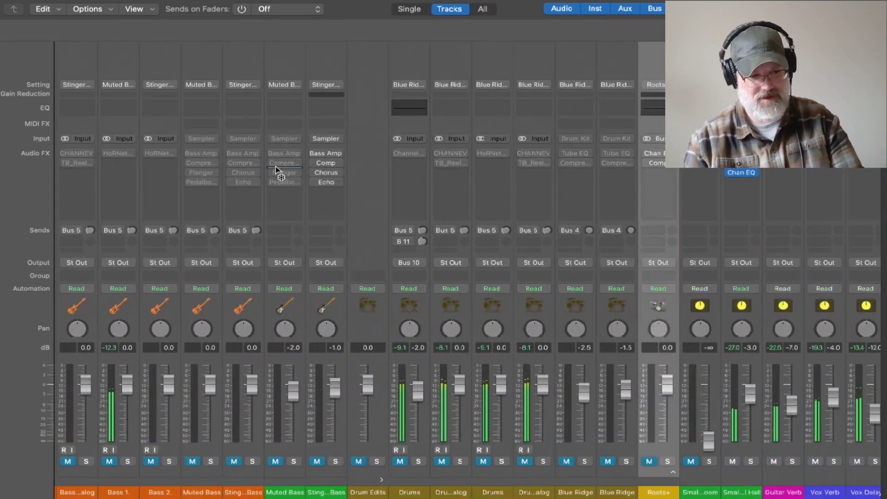
key(super+w)
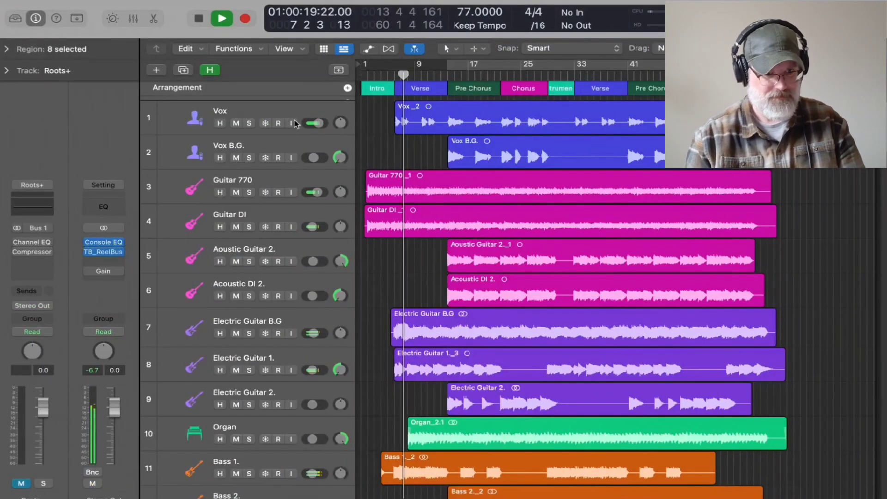
Hide the edit tracks so only the main tracks from Vox to Blue Ridge+ remain in the arrangement
key(2)
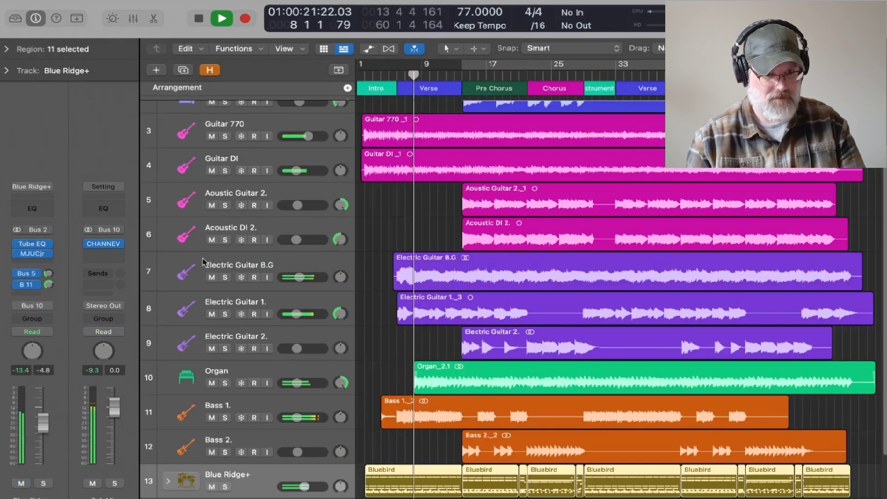
scroll(199, 455, down, 3)
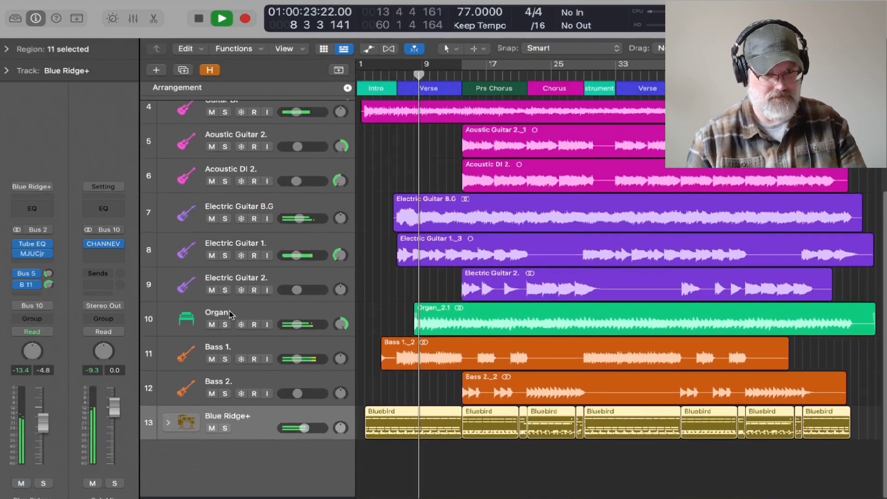
click(217, 71)
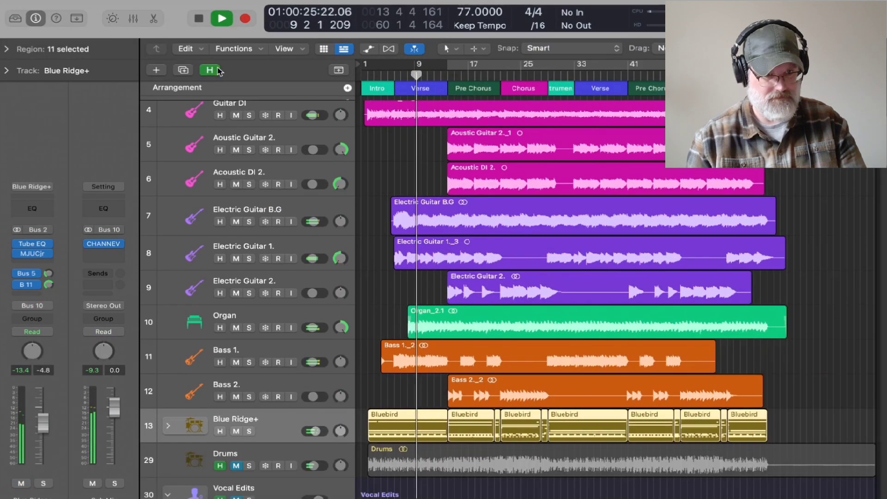
key(1)
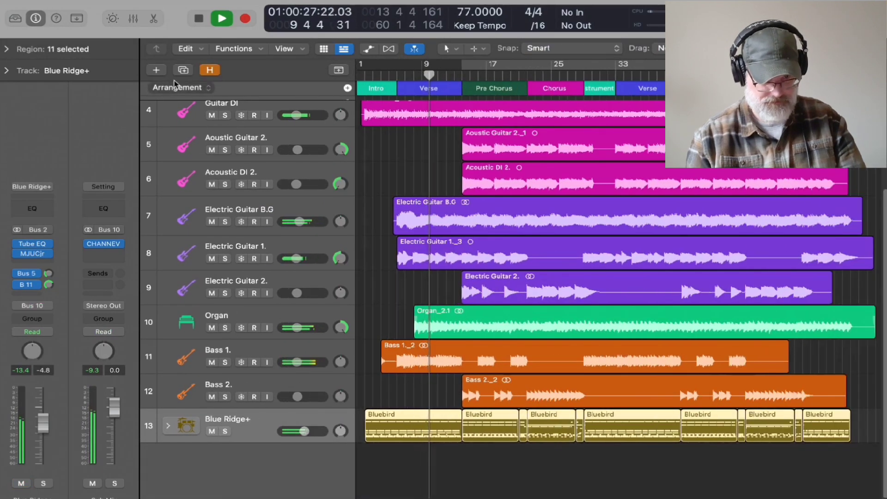
Open the mixer for the main tracks, view the Channel EQ curve on the Vox channel, and close the plug-in
key(x)
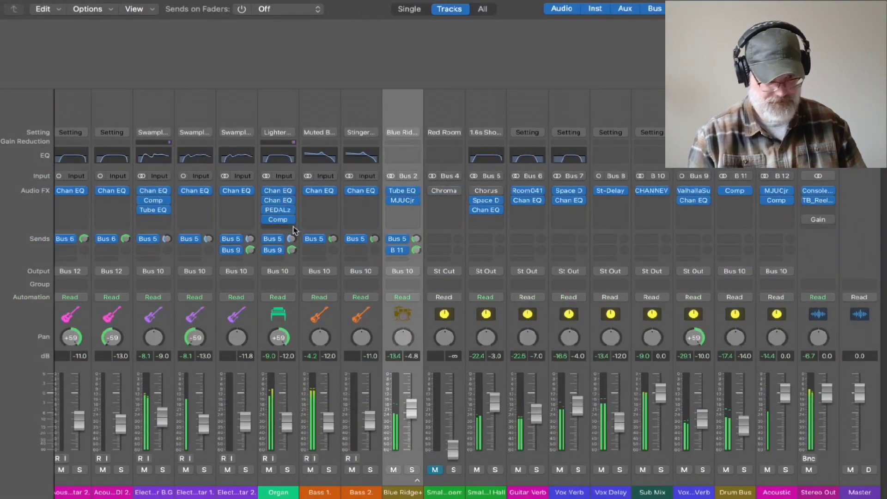
scroll(244, 388, left, 5)
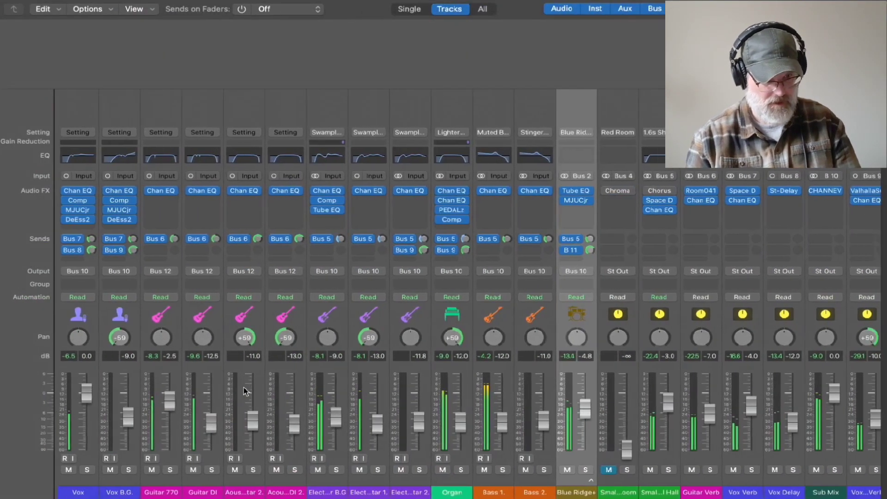
mouse_move(69, 215)
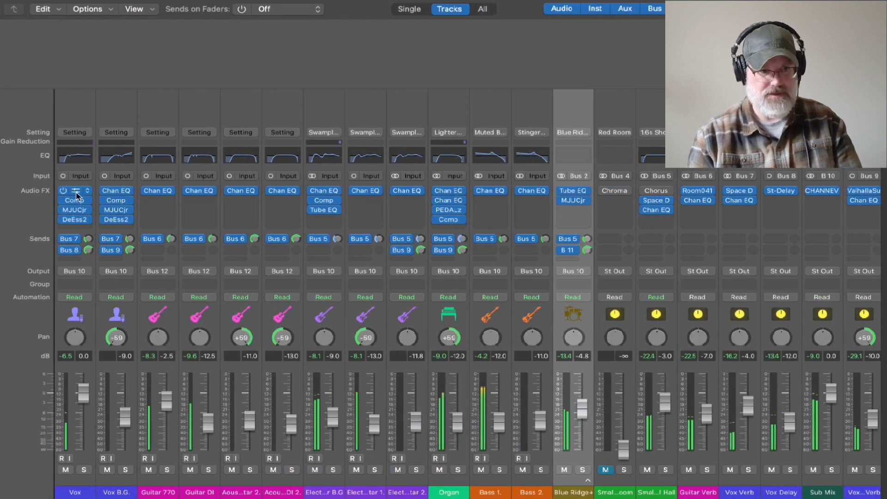
click(84, 158)
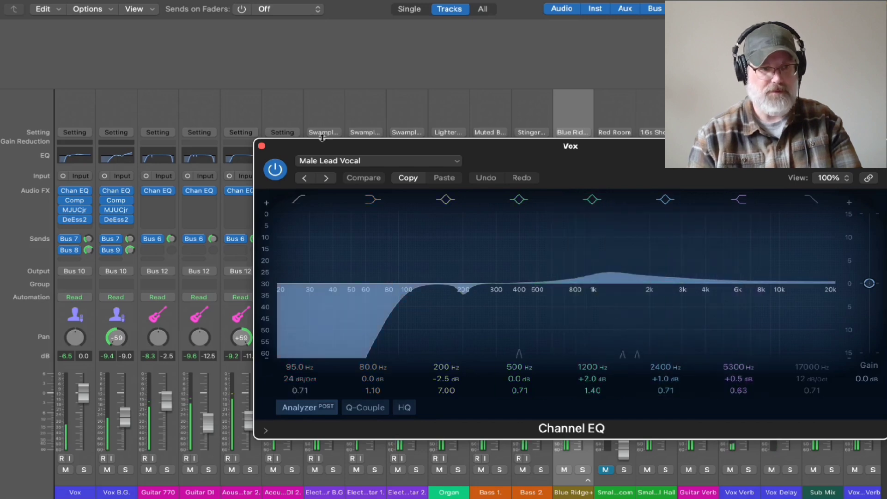
click(261, 146)
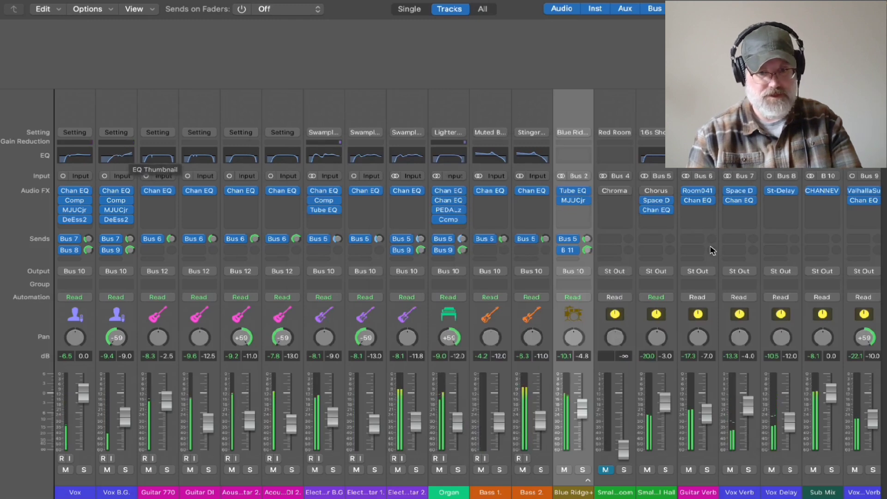
Lower the Master fader to -11.0 dB and return to the Vox end of the mixer
scroll(740, 384, right, 5)
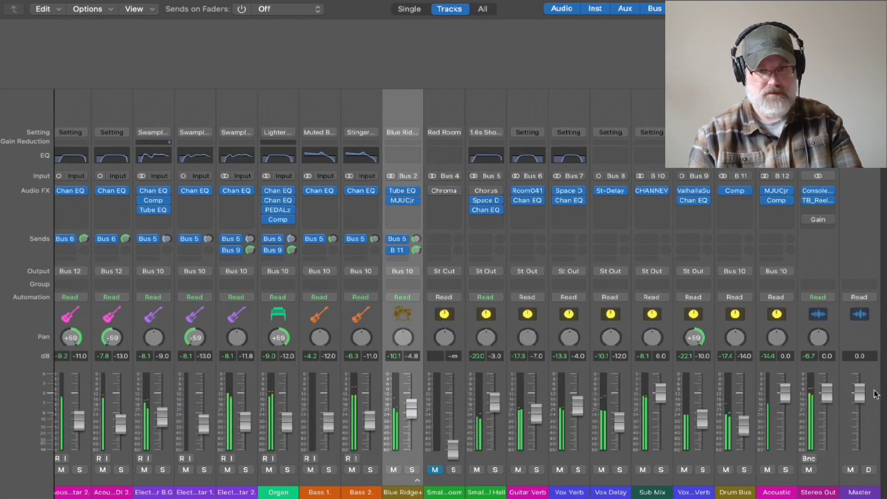
drag(856, 397, 858, 420)
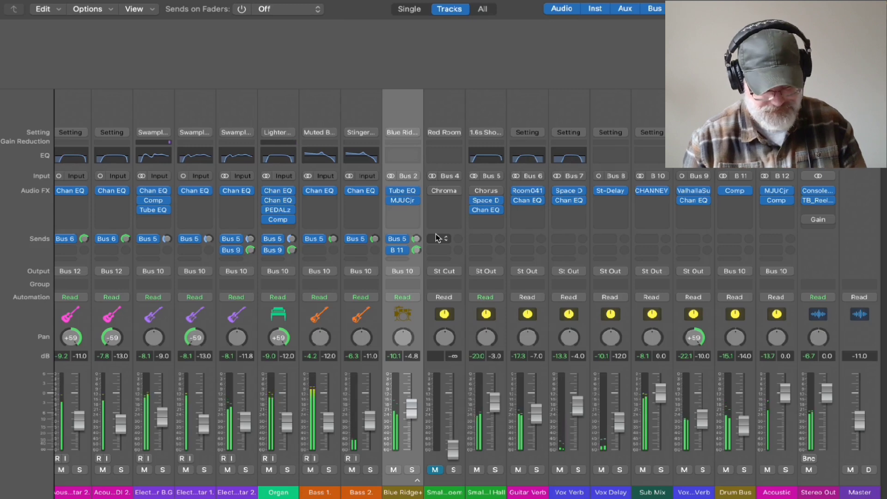
scroll(258, 352, left, 3)
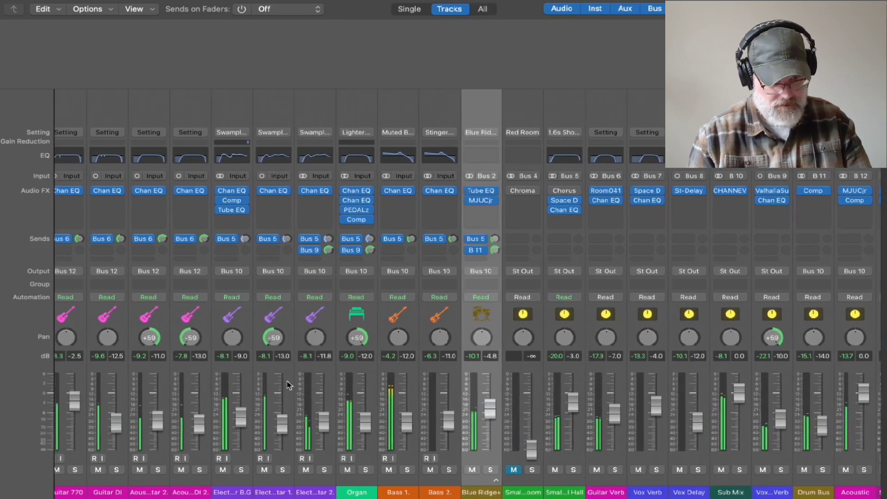
scroll(352, 389, left, 3)
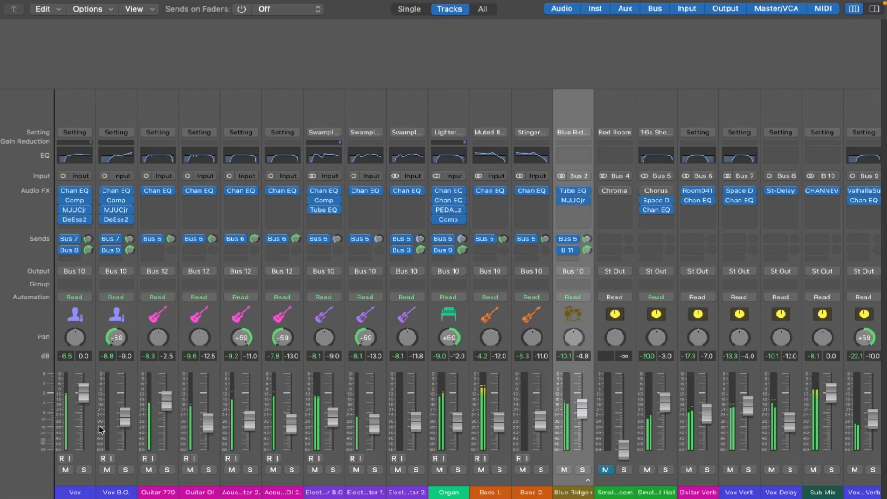
Open the CHANNEV plug-in on the Sub Mix channel, examine all its modules, and close it and the mixer
scroll(600, 462, right, 5)
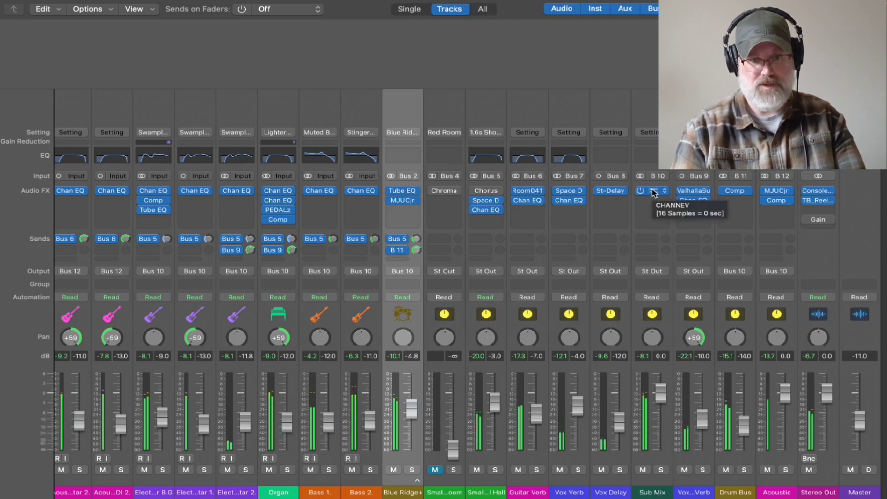
click(653, 192)
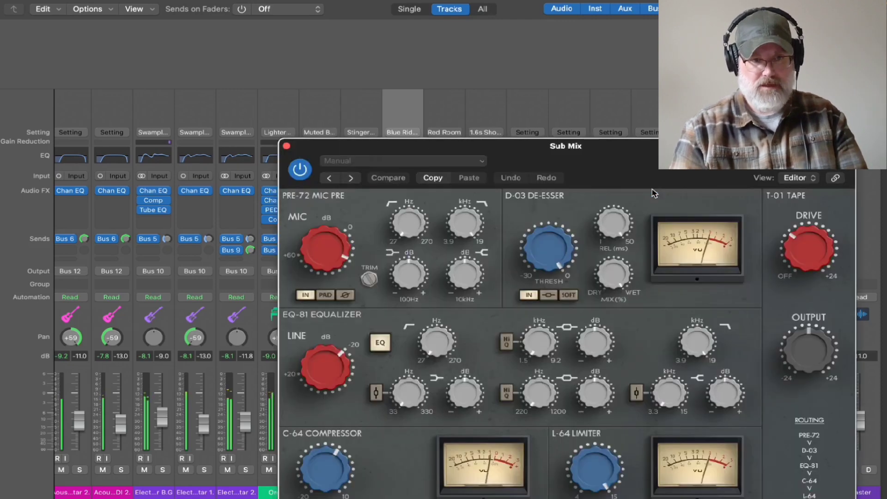
drag(630, 177, 603, 64)
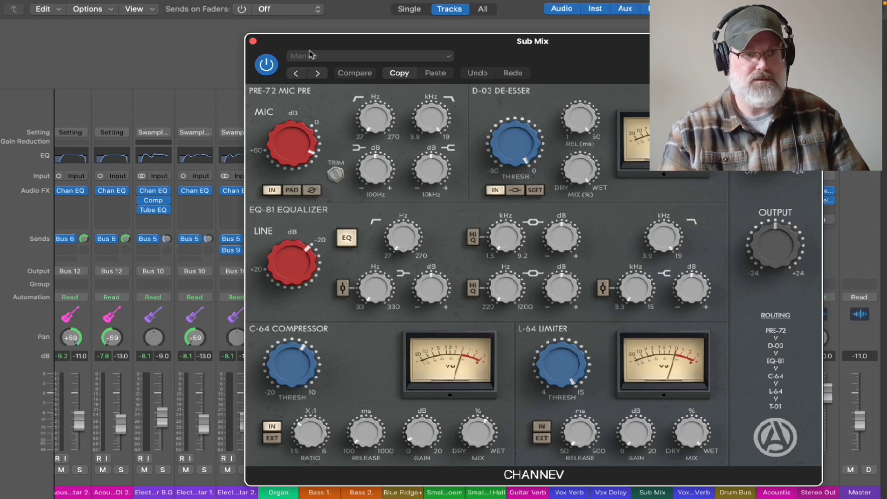
click(253, 42)
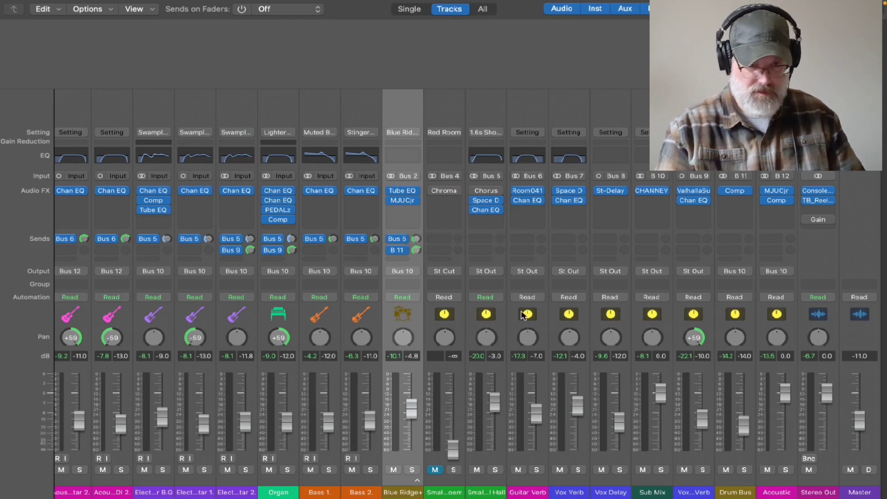
mouse_move(109, 3)
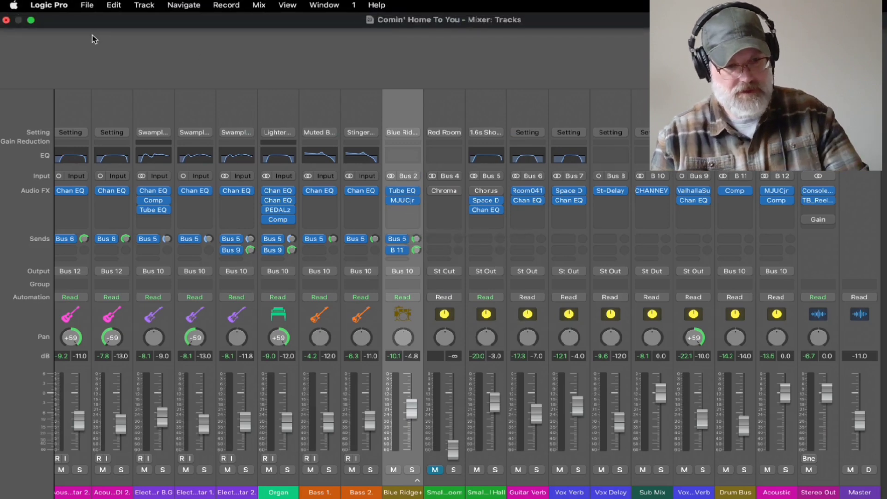
key(super+w)
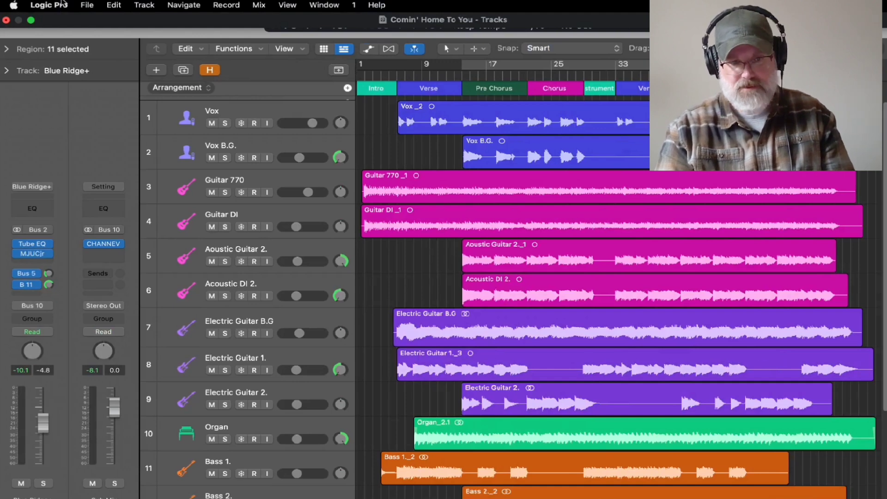
Open the "Comin' Home To You Mix 1." project from the Logic folder, closing the current project without saving its changes
click(88, 5)
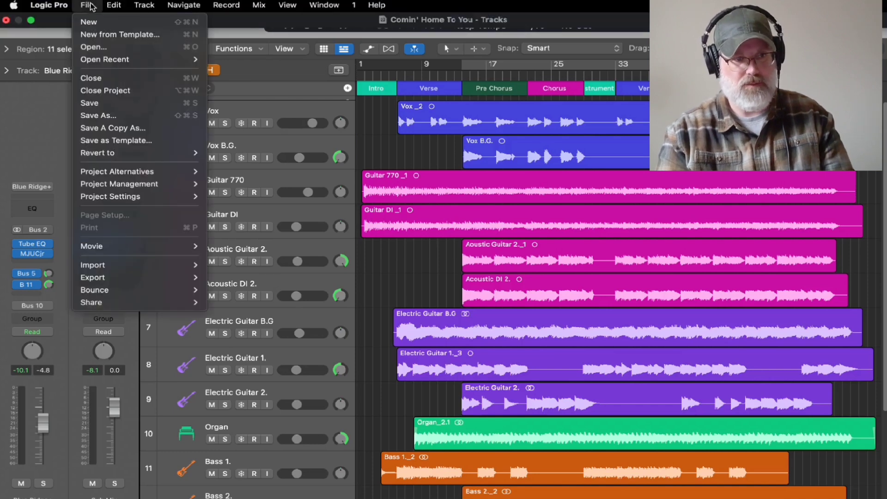
click(104, 49)
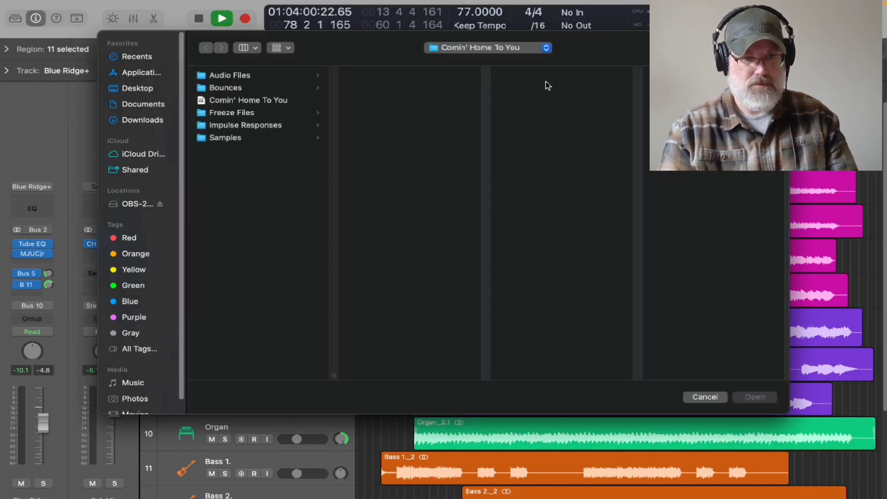
click(546, 48)
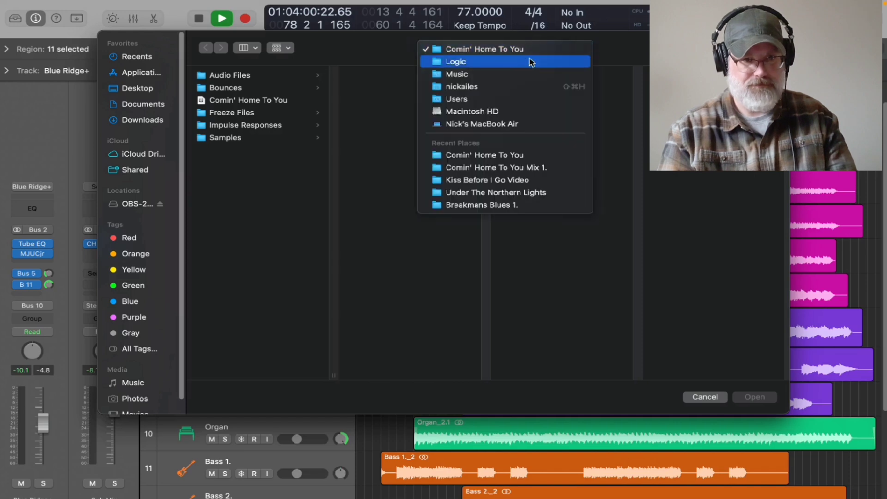
click(507, 62)
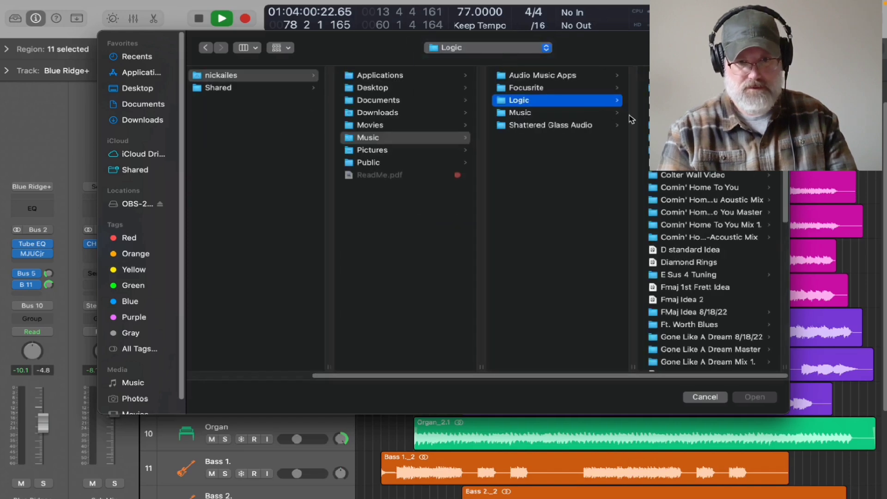
click(735, 225)
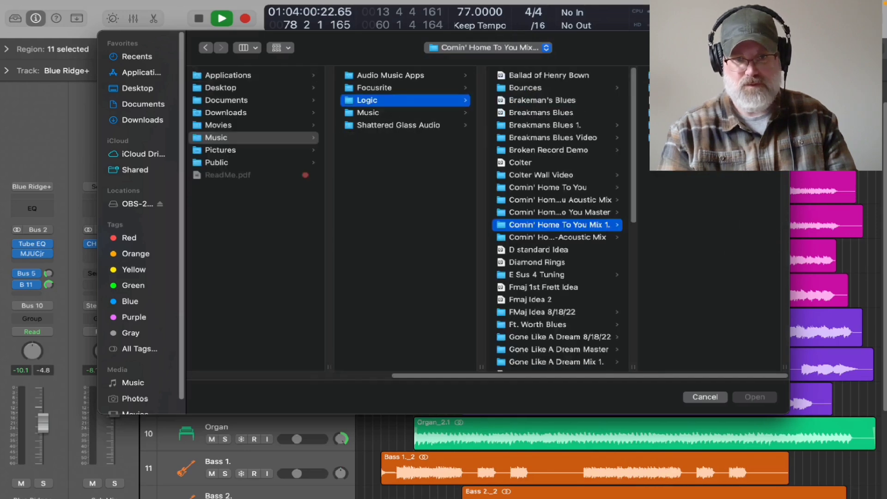
click(761, 403)
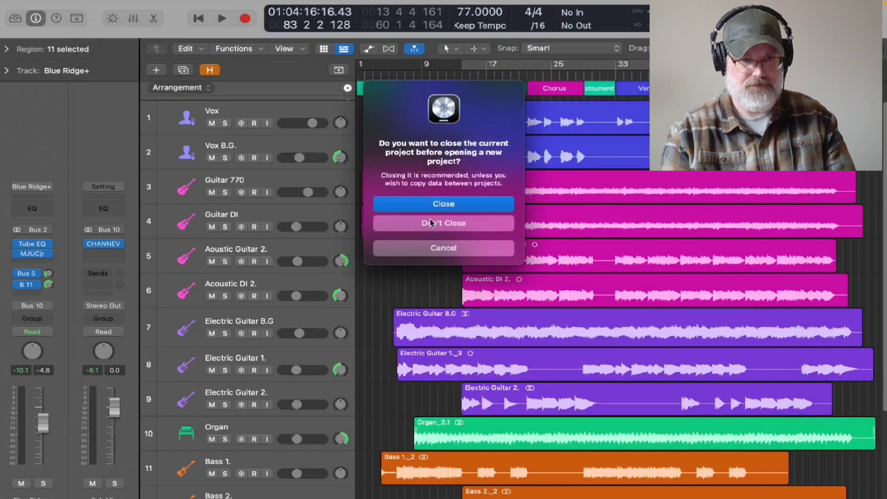
click(445, 204)
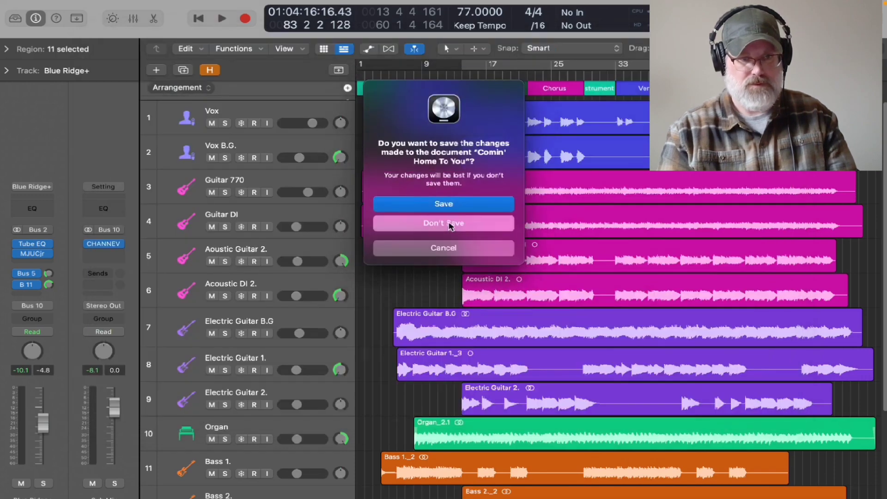
click(449, 223)
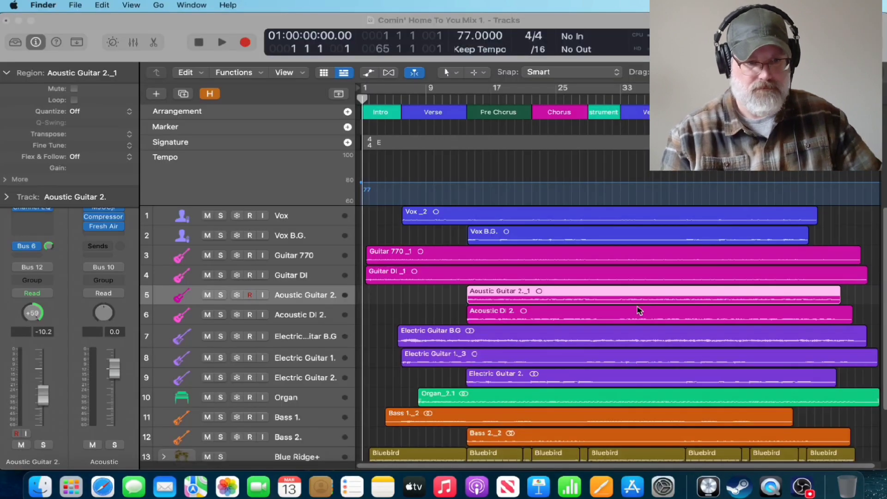
Make the project window full screen and reveal the hidden tracks in the track list
click(30, 21)
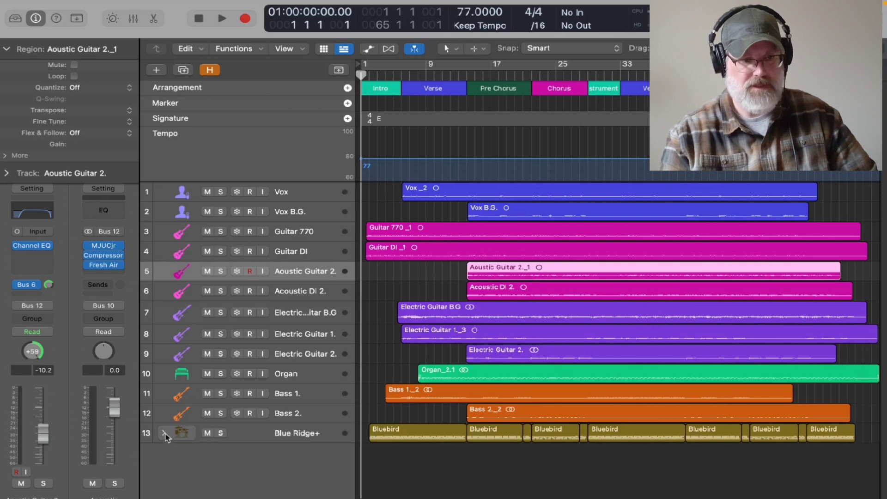
click(211, 70)
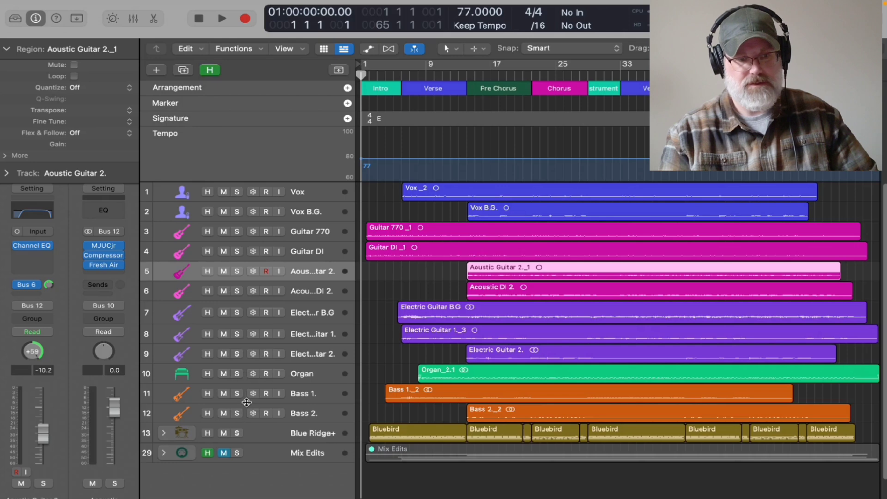
scroll(247, 402, down, 2)
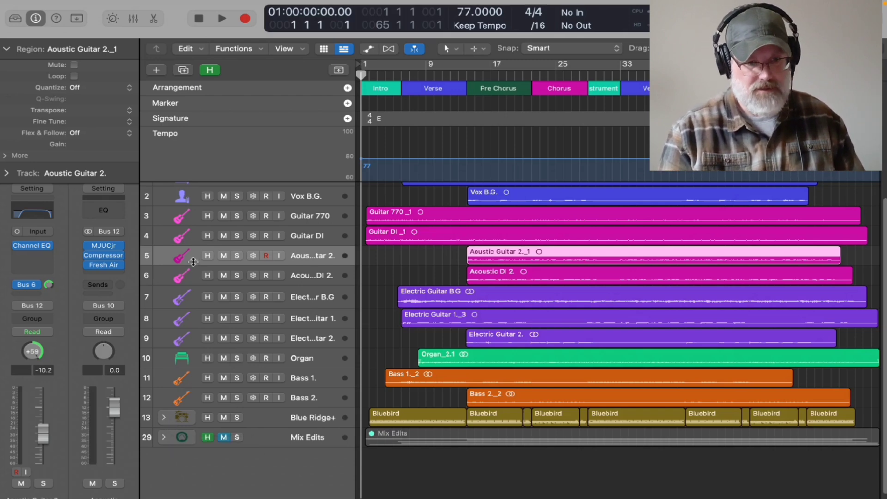
Select the Electric Guitar B.G track and open the mixer full screen at its Vox end
click(174, 301)
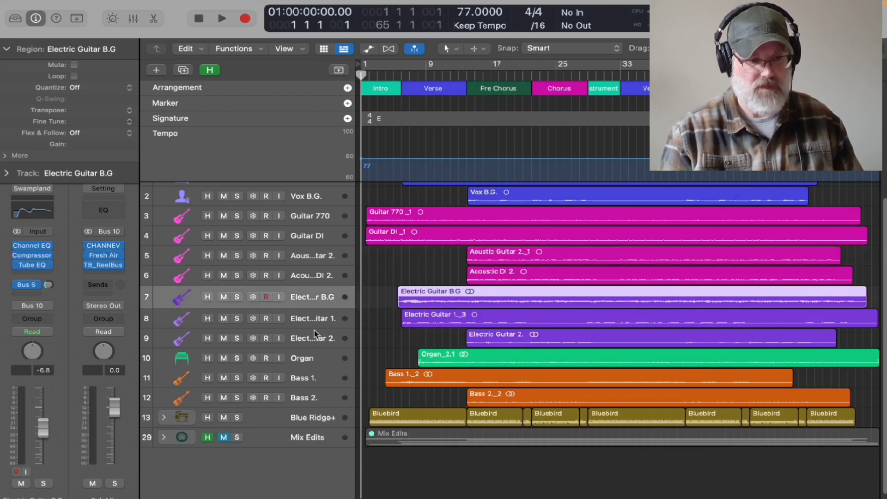
key(super+2)
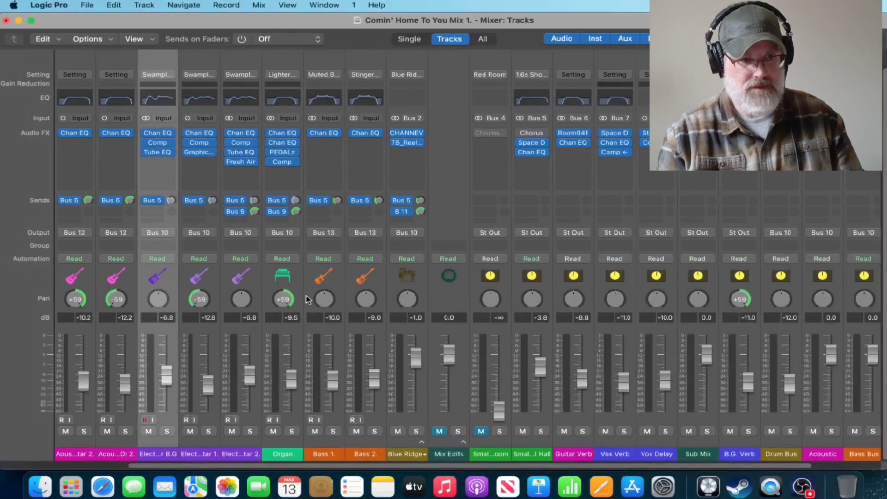
click(31, 20)
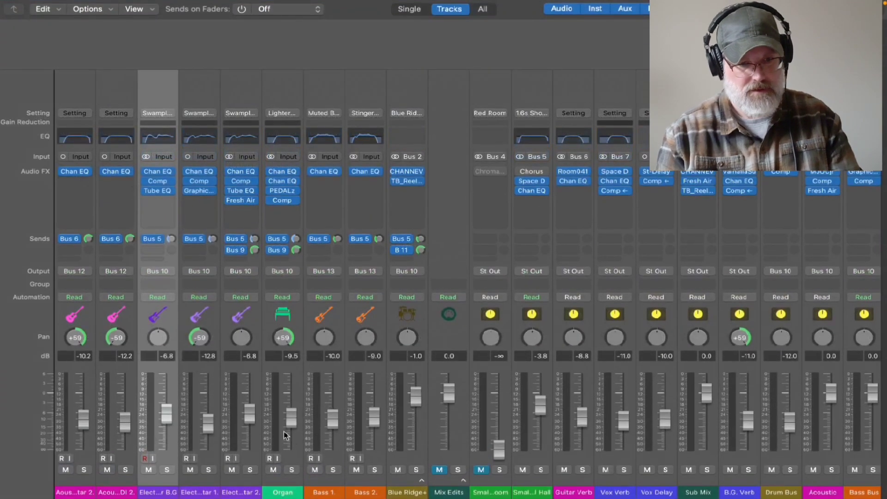
scroll(400, 470, left, 4)
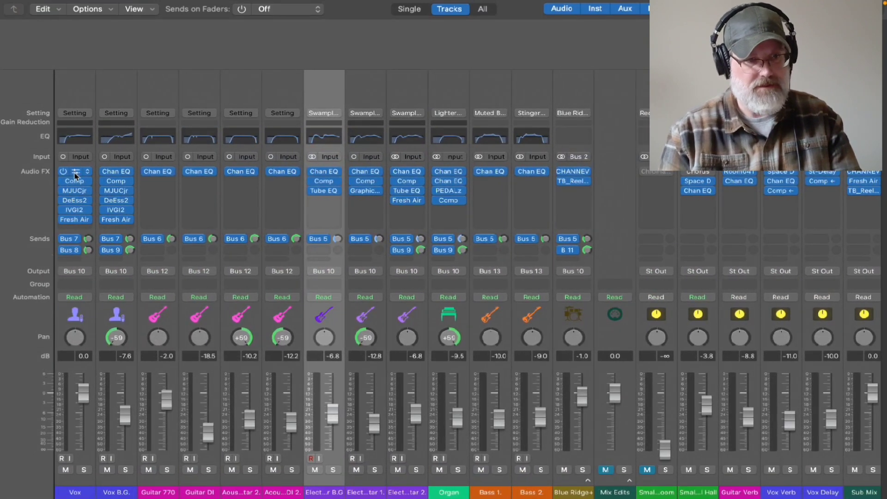
Open the Channel EQ on the Vox channel, examine its curve, and close the plug-in
mouse_move(76, 193)
mouse_move(109, 193)
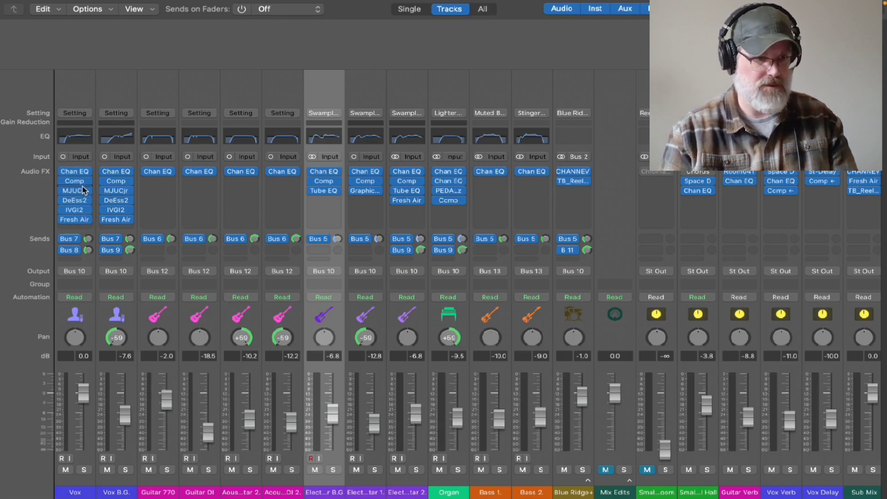
mouse_move(73, 173)
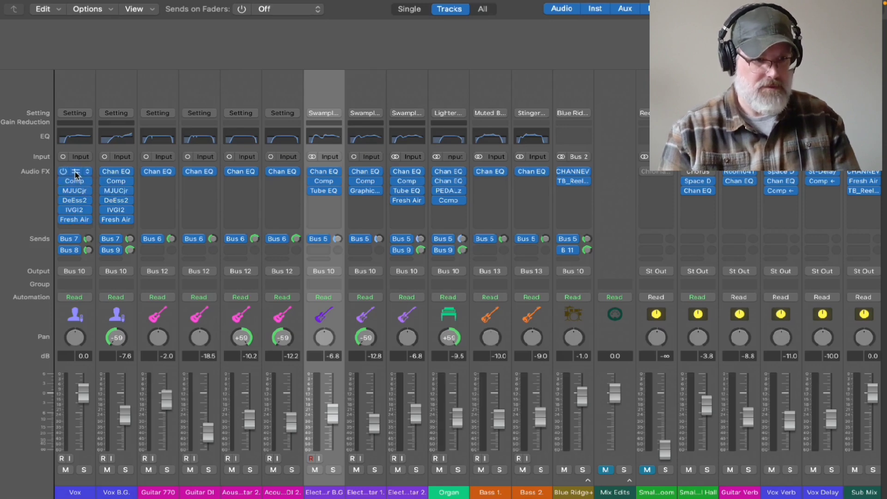
click(76, 172)
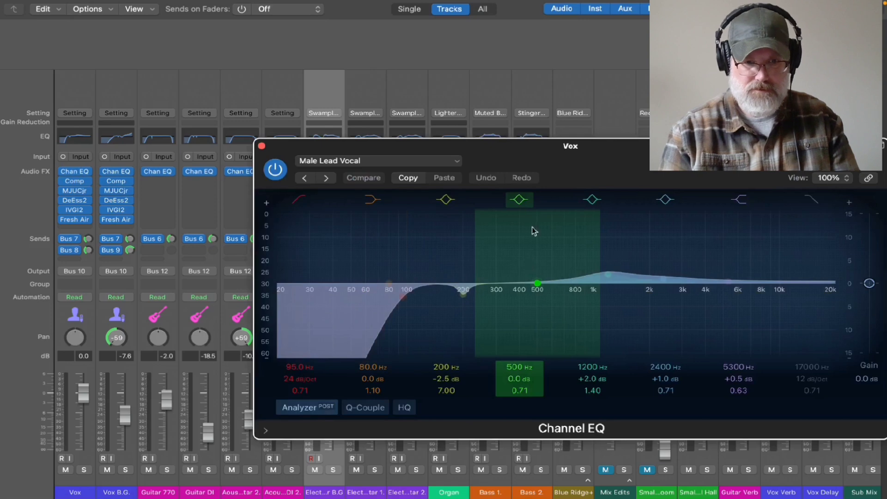
click(262, 147)
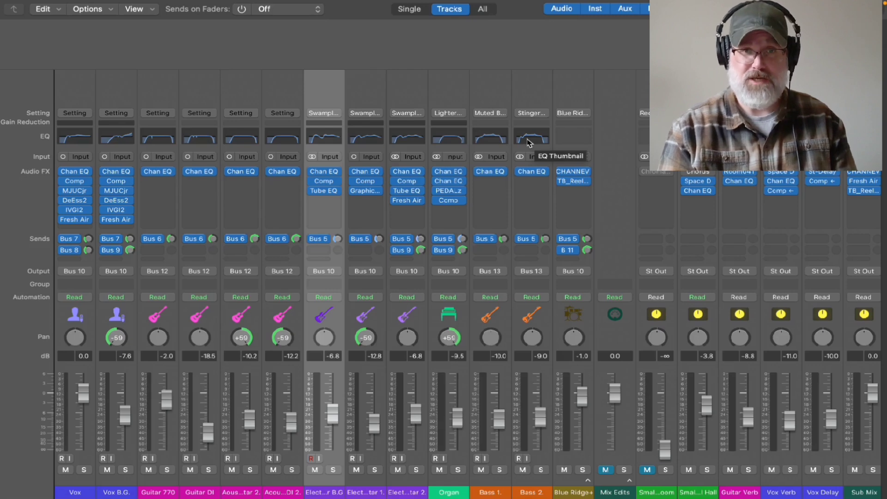
Open the Channel EQ on the Bass 1. channel, examine its curve, and move its window clear of the bus channels
click(498, 140)
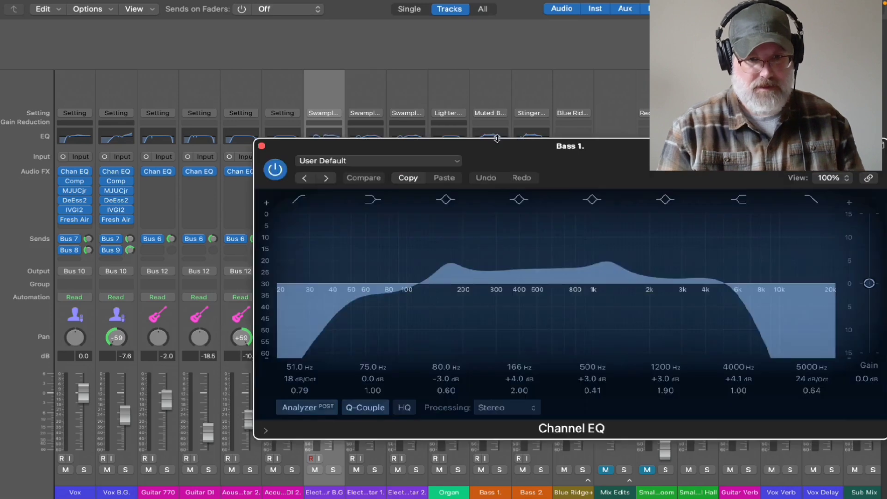
drag(620, 153, 471, 102)
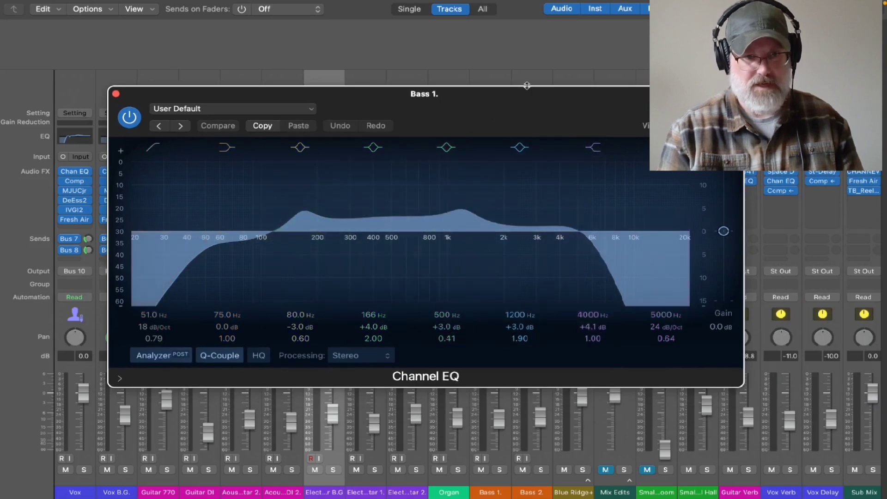
drag(278, 95, 68, 93)
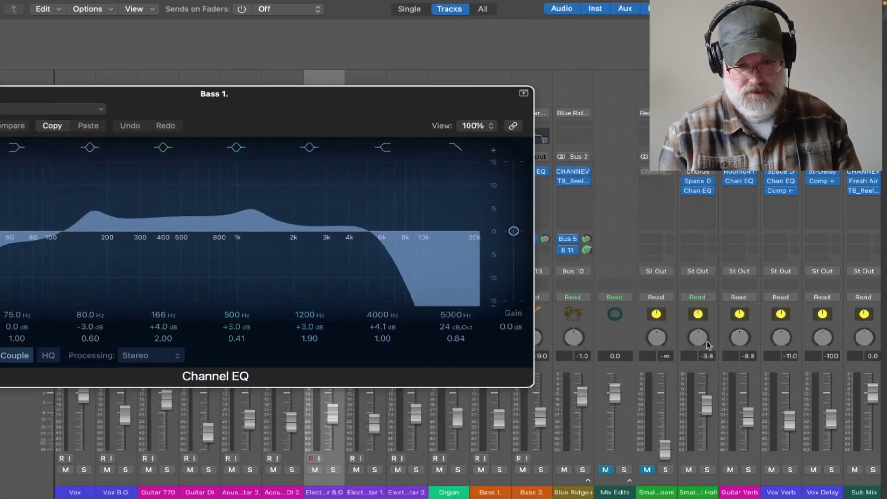
Look over the mixer's bus channels, select the Blue Ridge+ drum channel, and return to the main tracks
scroll(750, 331, right, 6)
scroll(749, 331, left, 1)
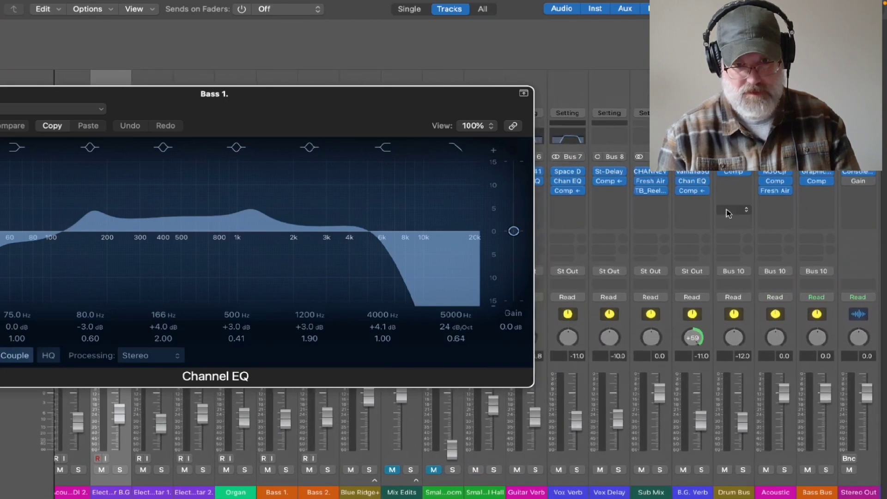
scroll(739, 231, left, 5)
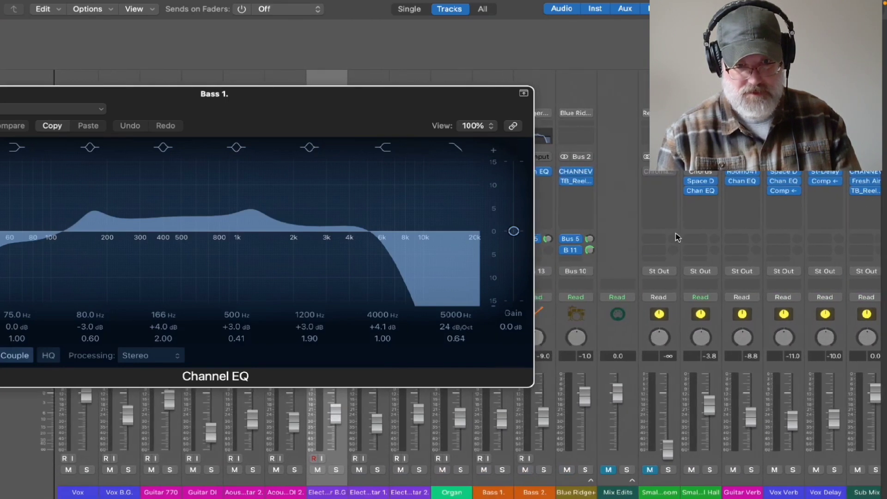
click(581, 488)
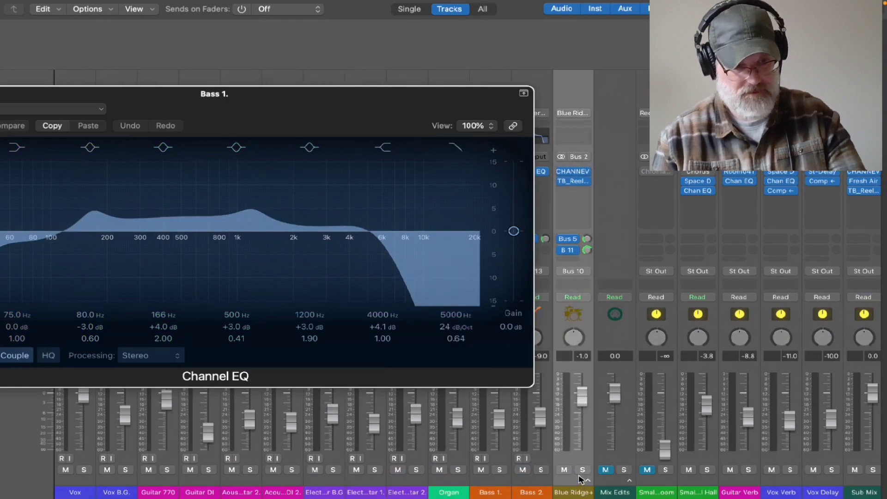
key(x)
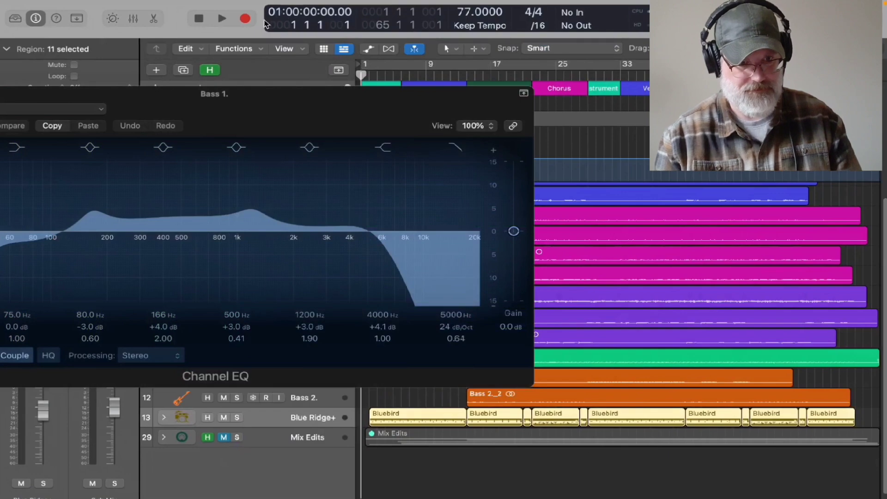
Collapse the Region inspector and close the Bass 1. Channel EQ window covering the tracks
drag(283, 100, 826, 55)
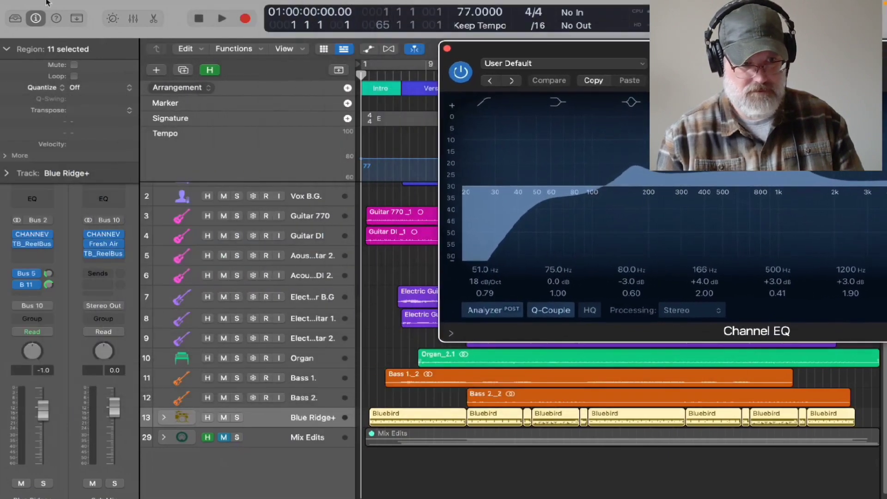
click(8, 49)
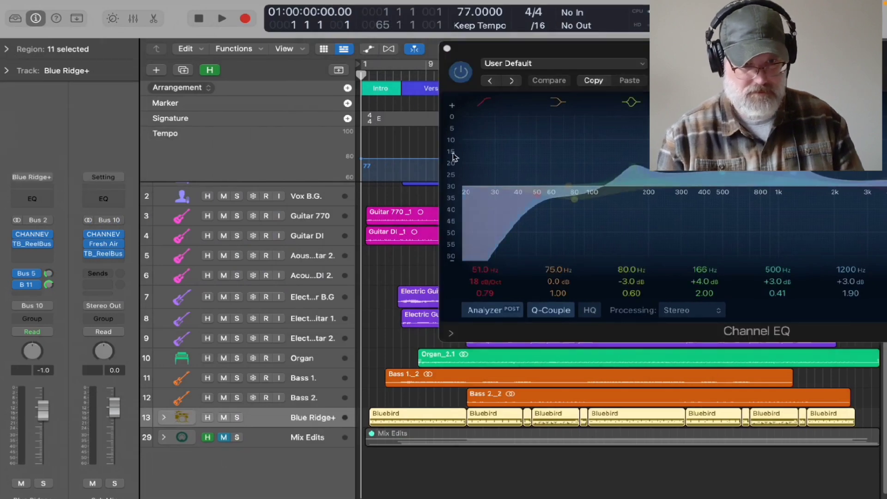
click(447, 48)
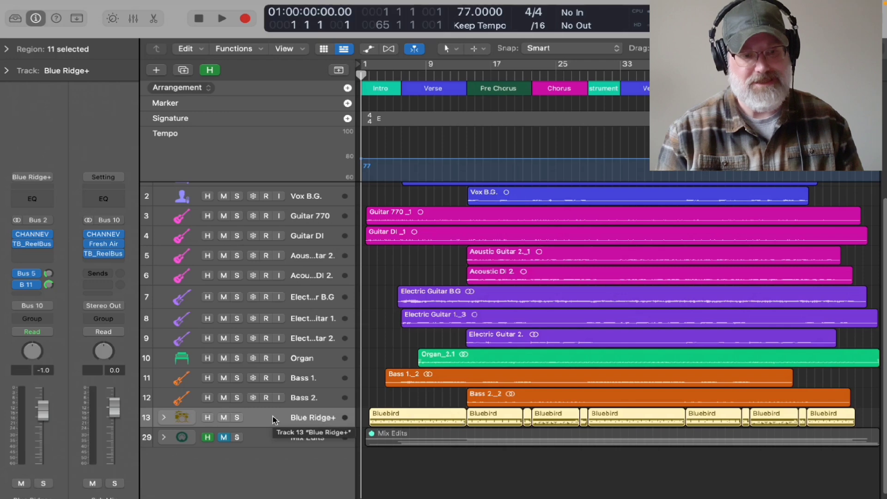
Open the first Bluebird region on the Blue Ridge+ track in the Piano Roll and examine its drum notes through bar 5
double_click(420, 418)
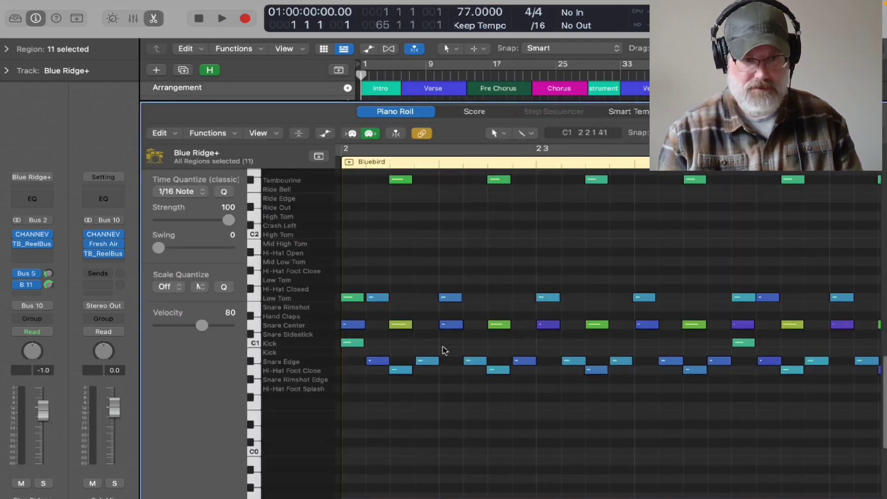
scroll(446, 407, left, 5)
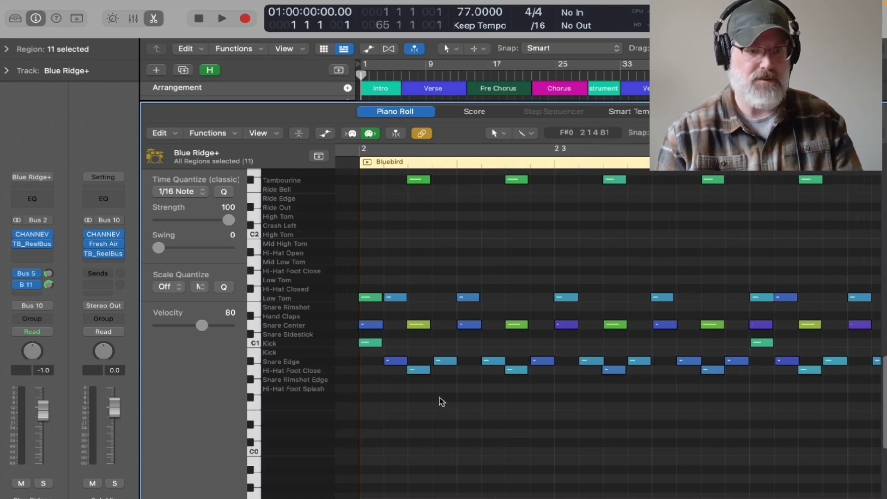
scroll(441, 401, right, 10)
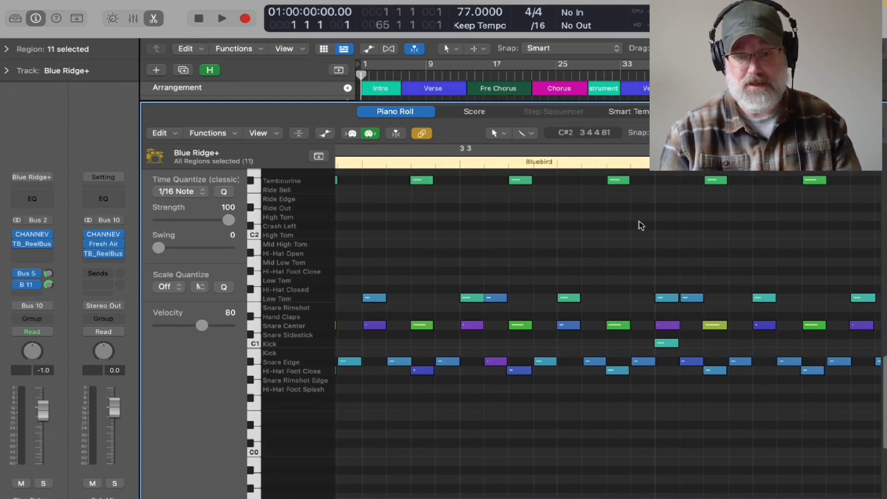
scroll(641, 225, right, 15)
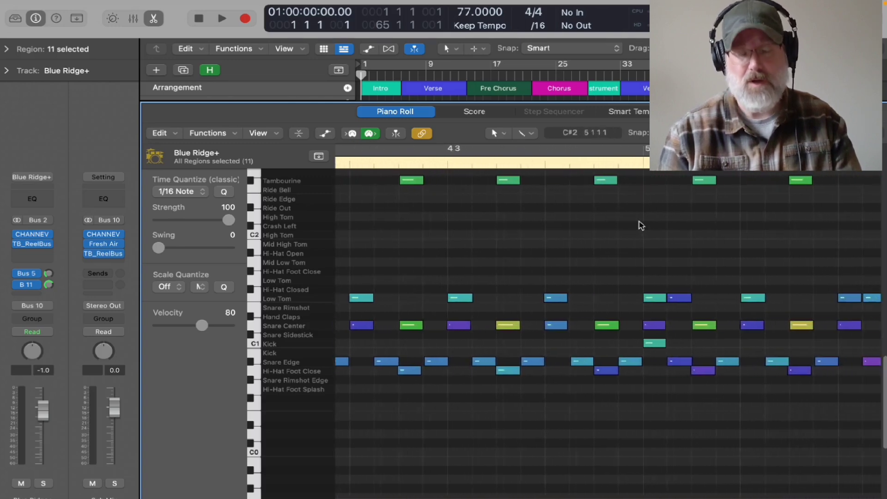
scroll(640, 224, left, 5)
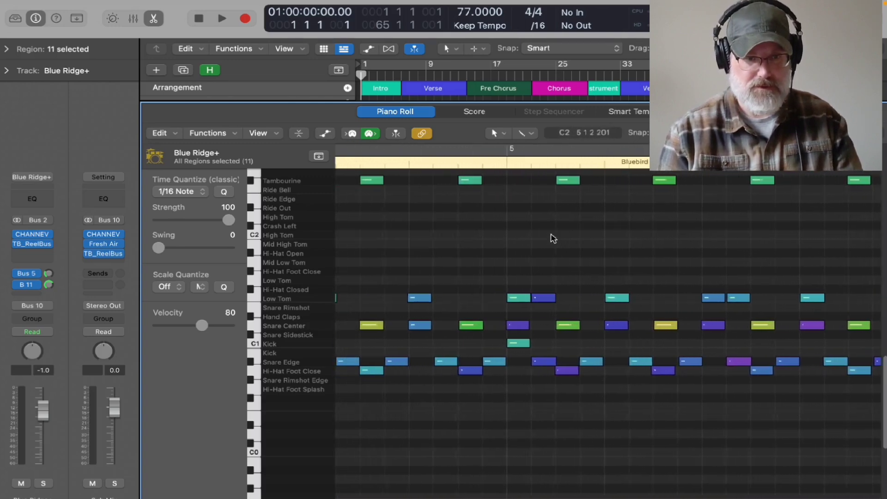
Audition individual Tambourine, Snare Center and Hi-Hat Foot Close notes around bar 5, and return to the start of the Bluebird region
click(578, 182)
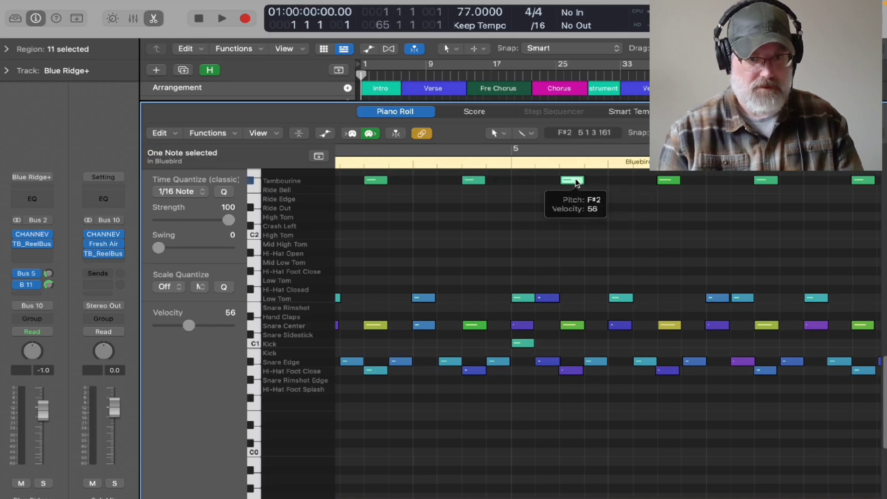
click(571, 325)
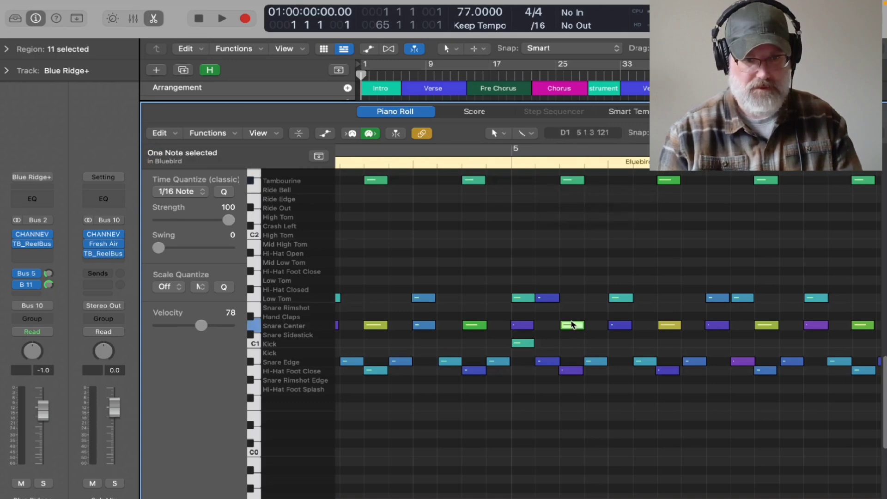
click(572, 371)
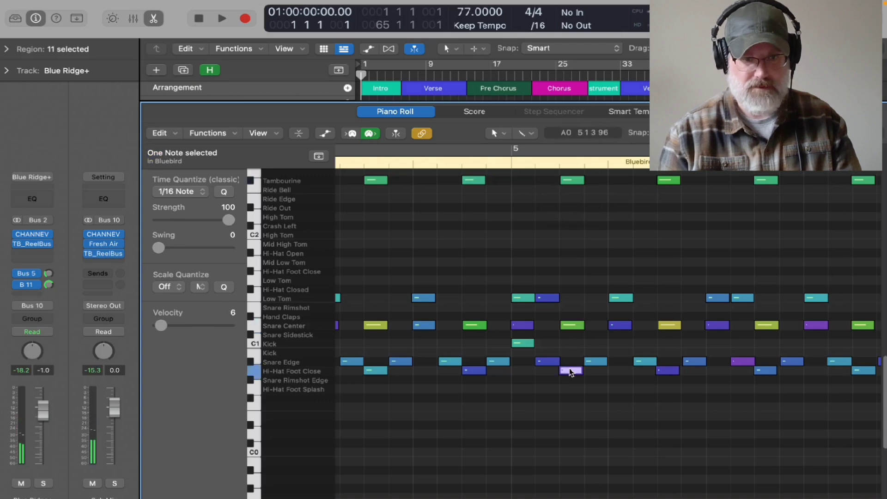
click(523, 324)
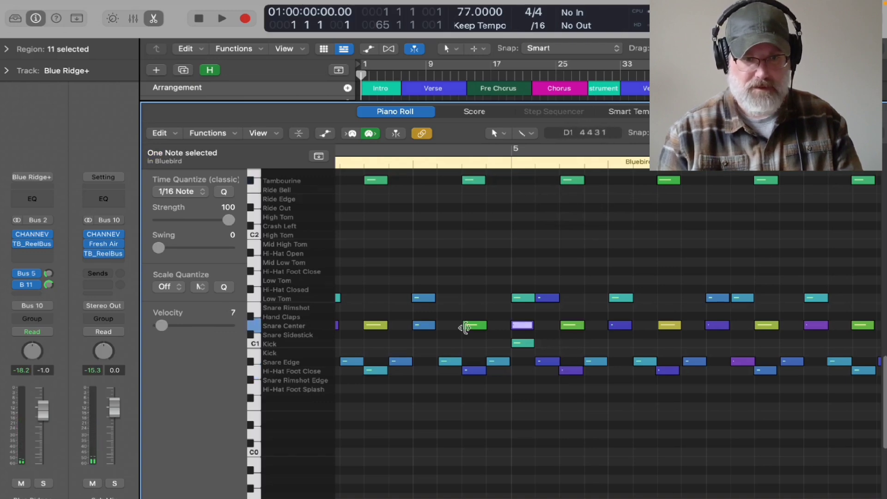
click(465, 326)
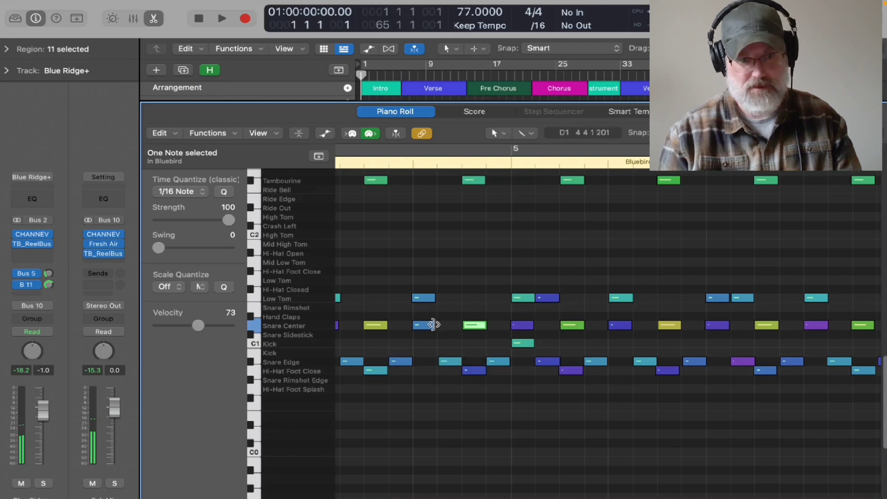
click(422, 327)
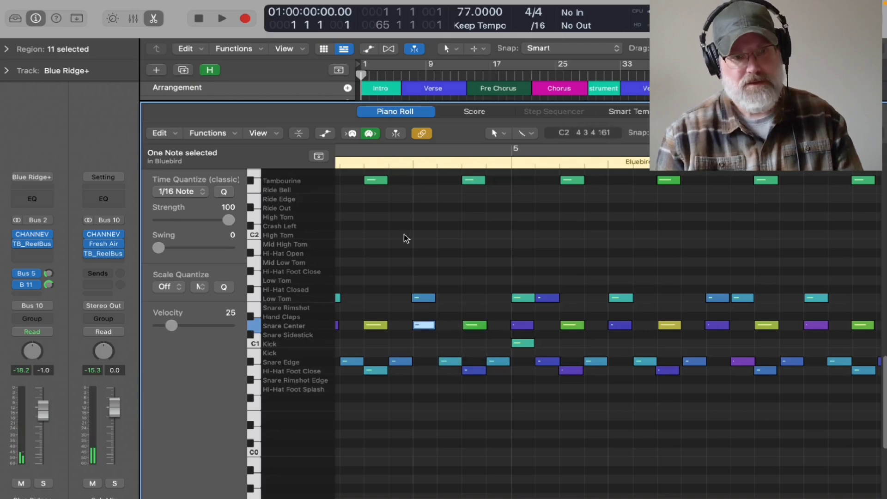
click(371, 182)
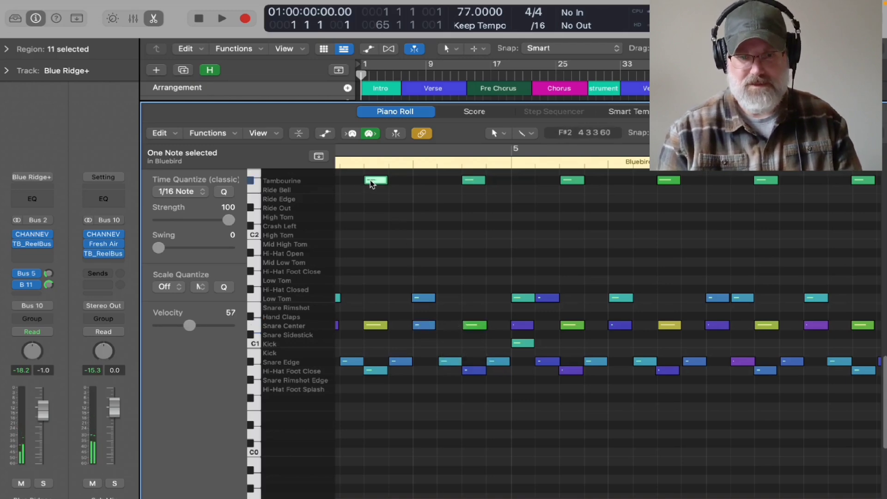
mouse_move(371, 183)
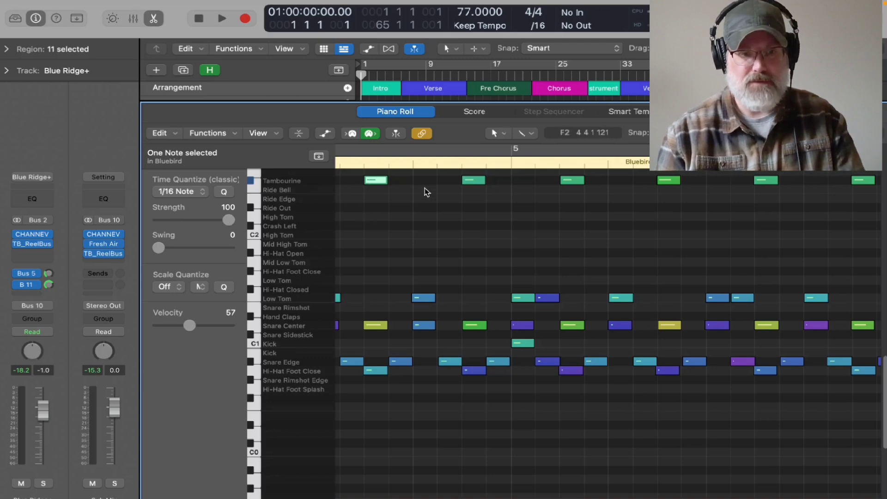
scroll(427, 192, left, 6)
scroll(466, 233, left, 10)
scroll(367, 316, left, 8)
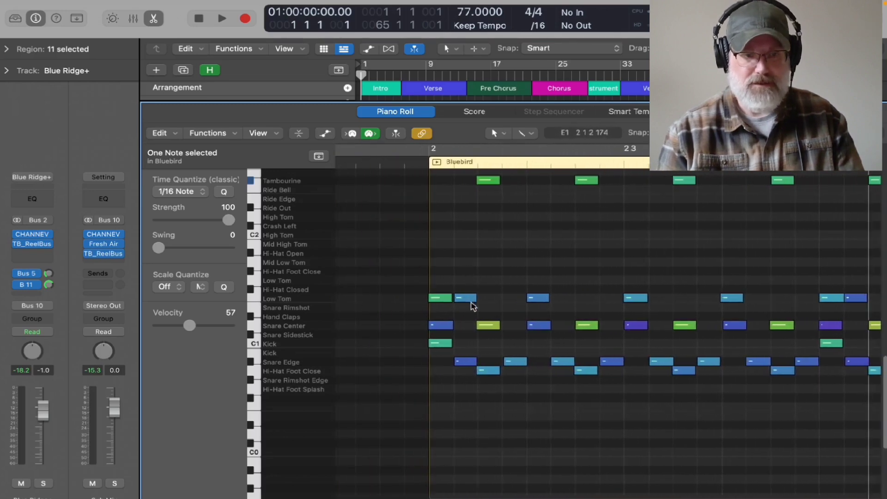
Examine the Blue Ridge+ drum notes in the Piano Roll from bar 2 through bar 19, and close the editor
scroll(633, 261, right, 10)
scroll(670, 267, right, 15)
scroll(685, 310, right, 12)
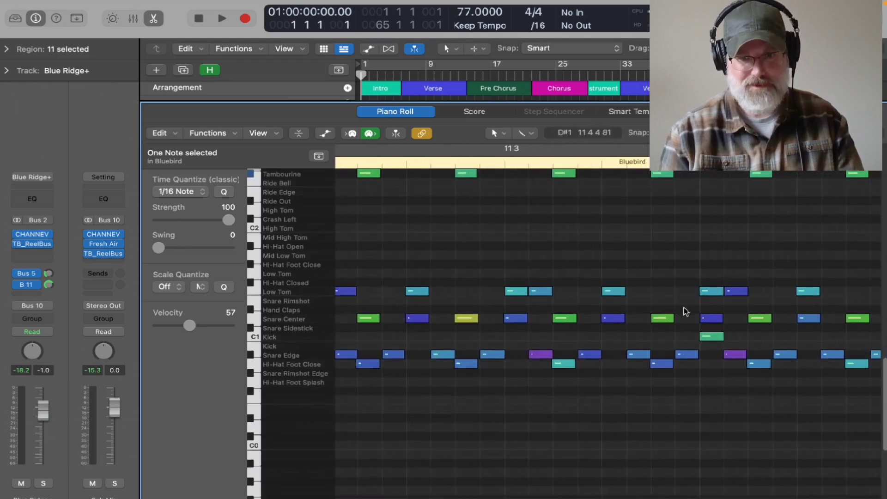
scroll(685, 309, right, 8)
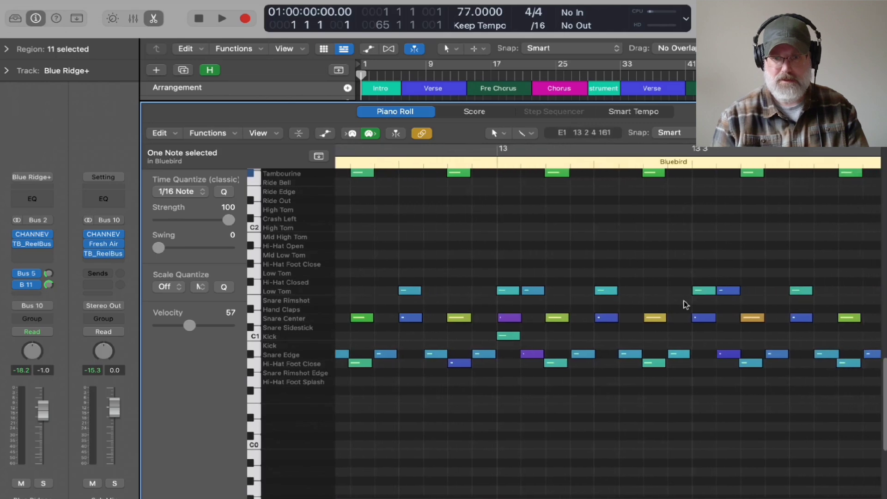
scroll(686, 305, right, 6)
click(596, 297)
scroll(597, 294, right, 5)
scroll(597, 293, right, 9)
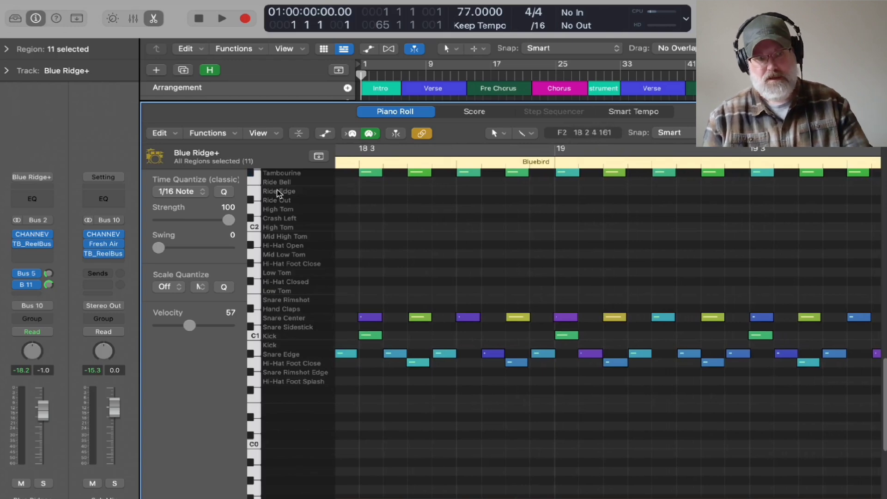
key(e)
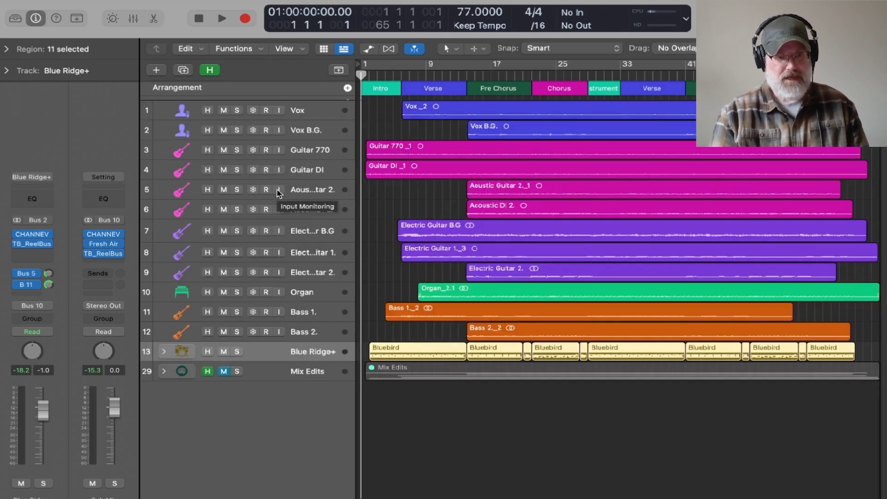
Expand the Mix Edits and Blue Ridge+ track stacks, and view the first Bluebird region's notes in the Piano Roll
click(398, 372)
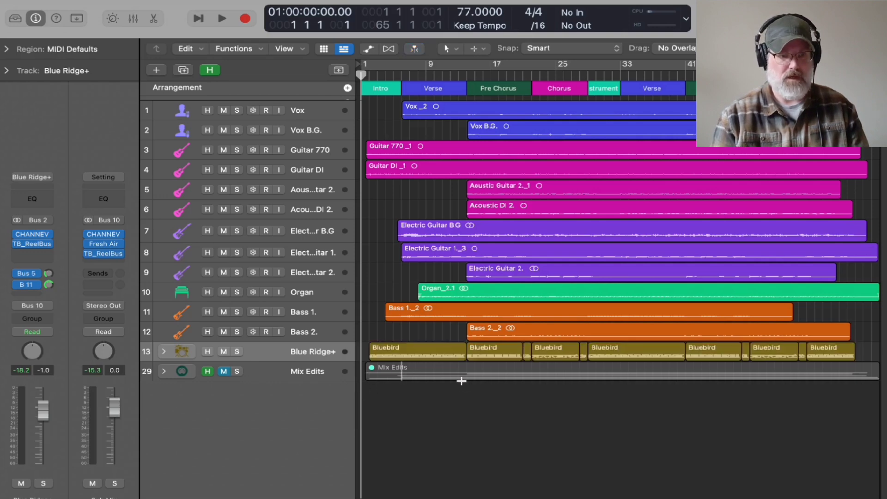
double_click(439, 370)
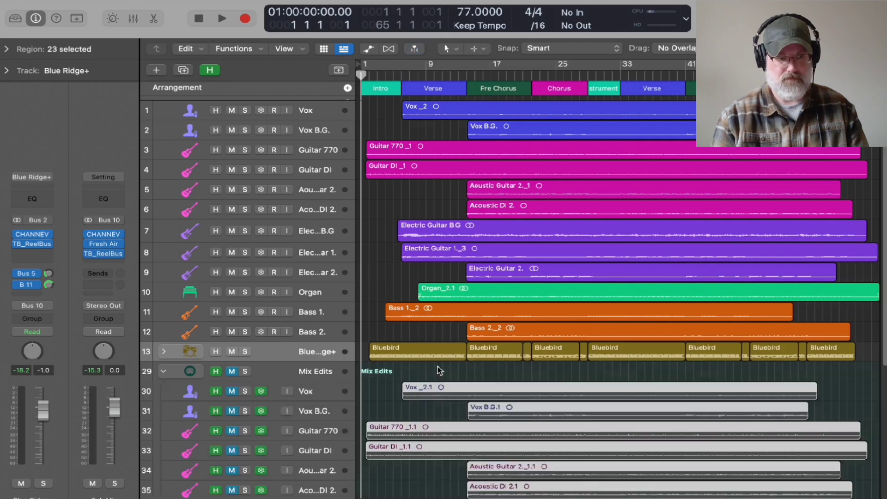
click(164, 352)
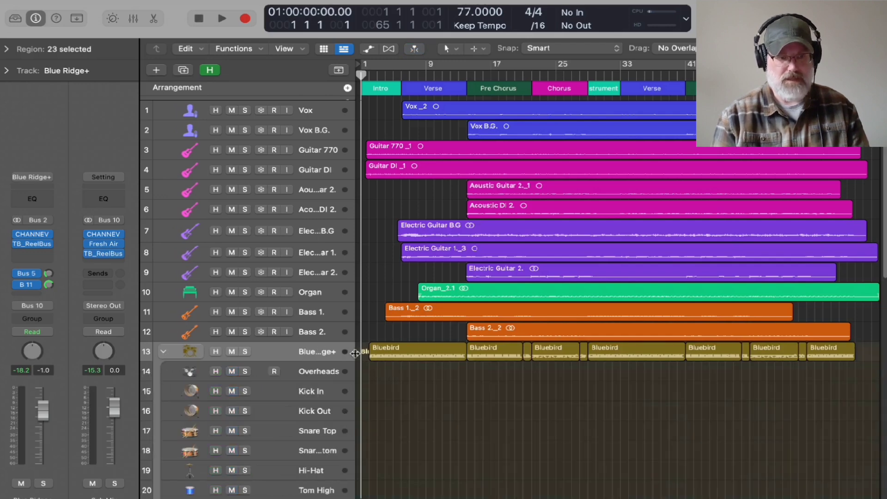
click(412, 354)
double_click(413, 354)
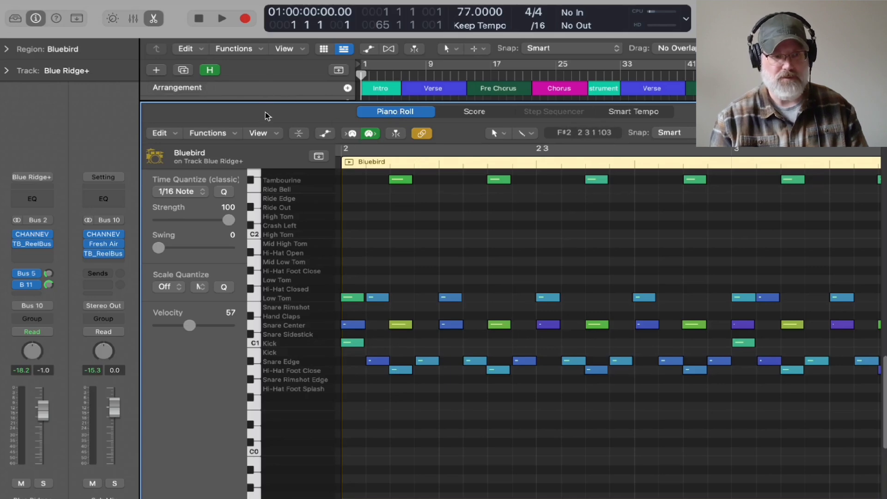
key(e)
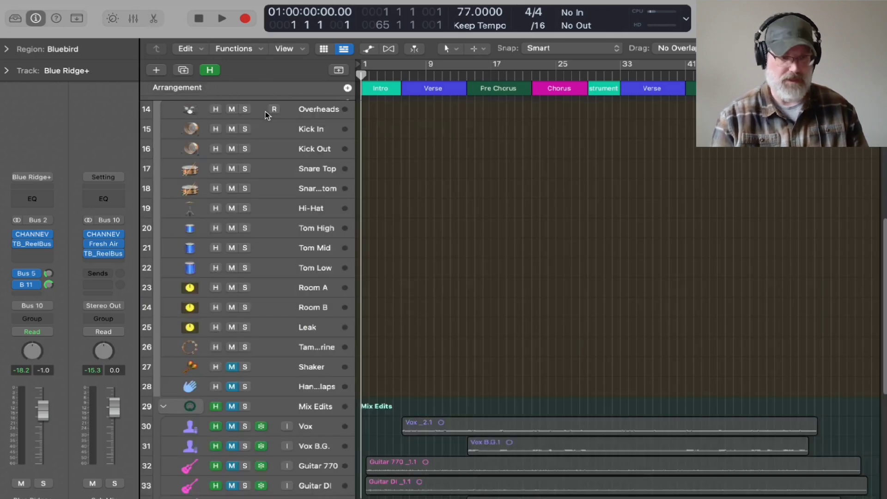
Collapse the Blue Ridge+ and Mix Edits track stacks in the track list
scroll(268, 114, up, 10)
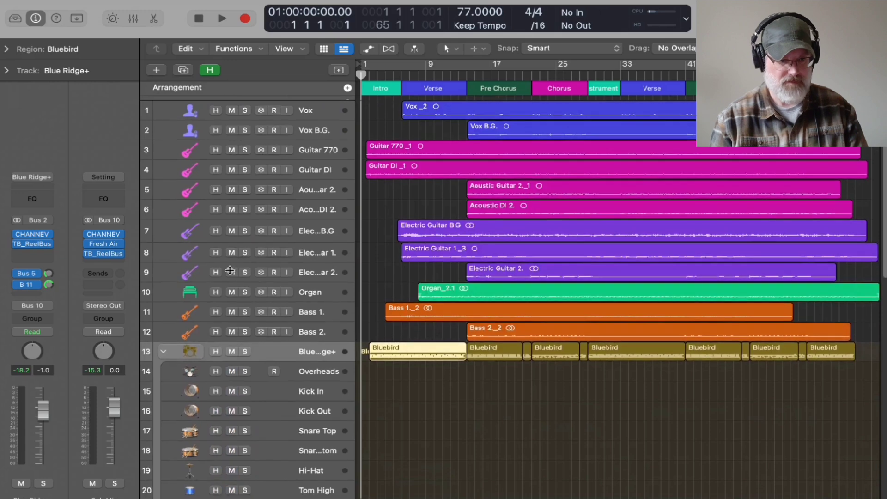
click(163, 352)
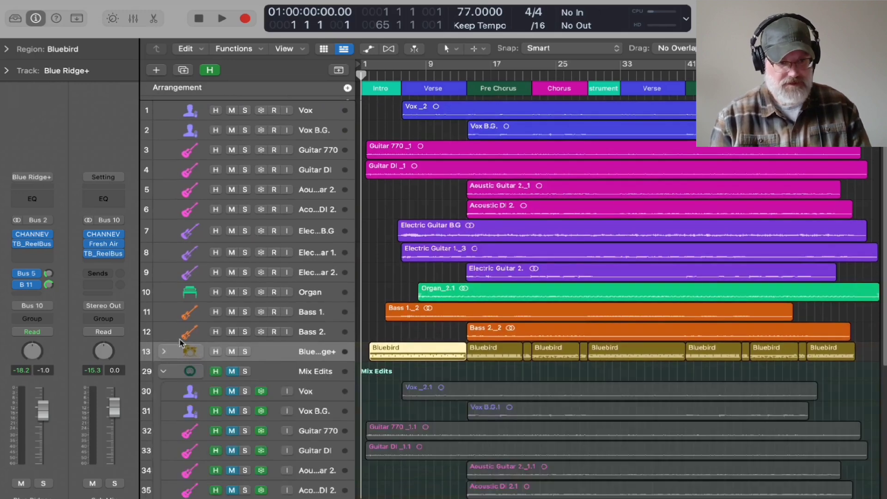
click(163, 371)
click(163, 352)
click(164, 353)
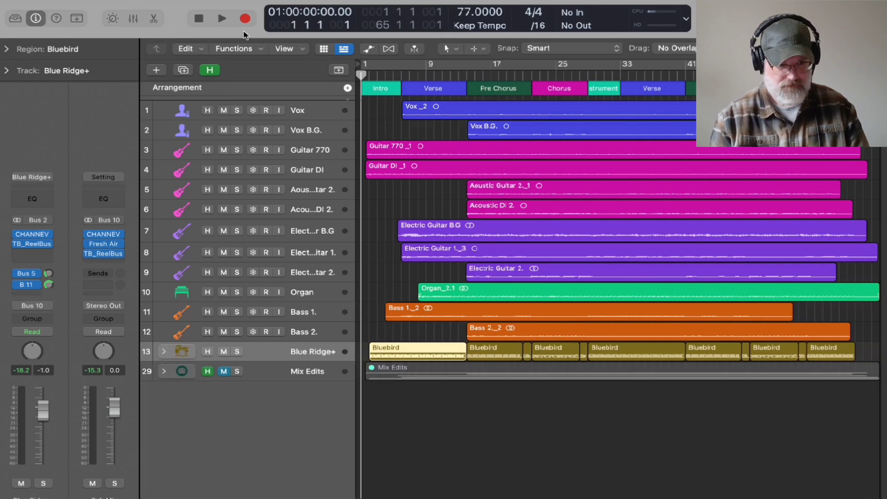
Toggle the hidden tracks out of view and back, and look through the tracks stored in the Mix Edits stack
click(210, 70)
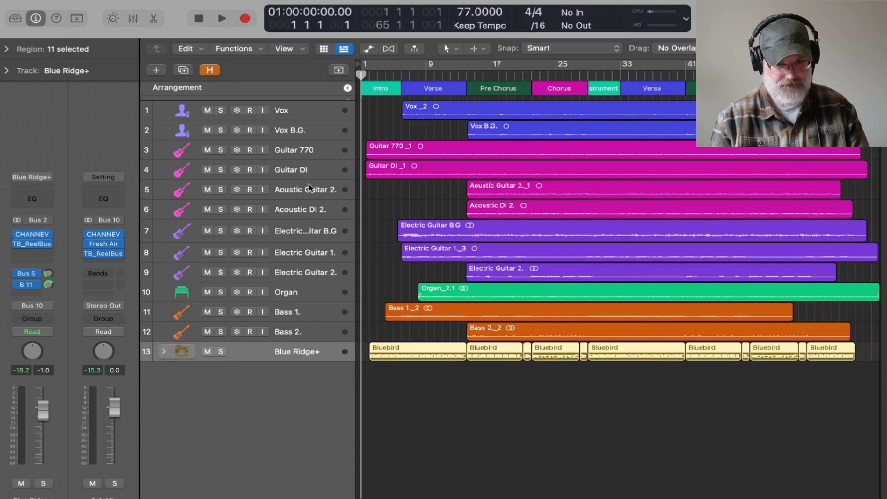
click(211, 69)
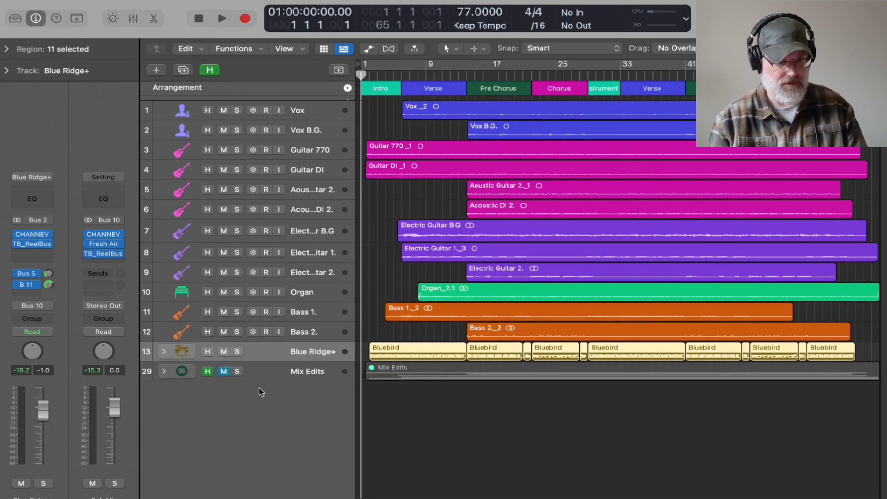
click(164, 372)
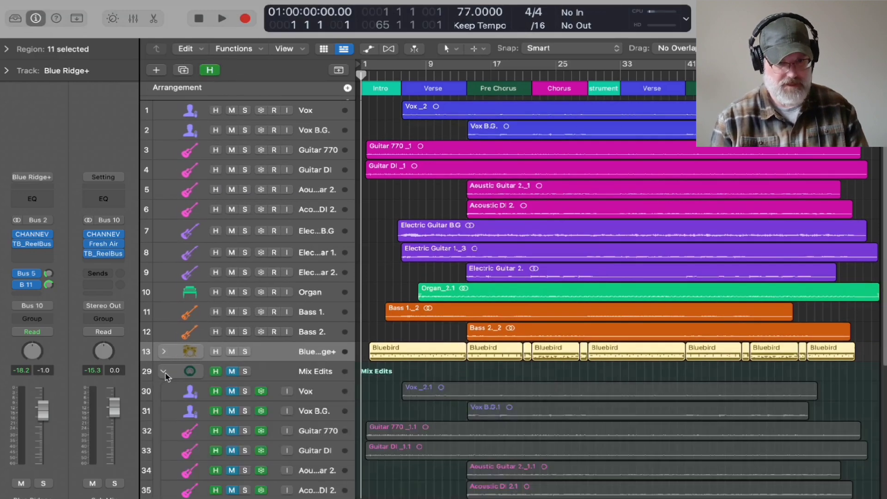
scroll(294, 475, down, 10)
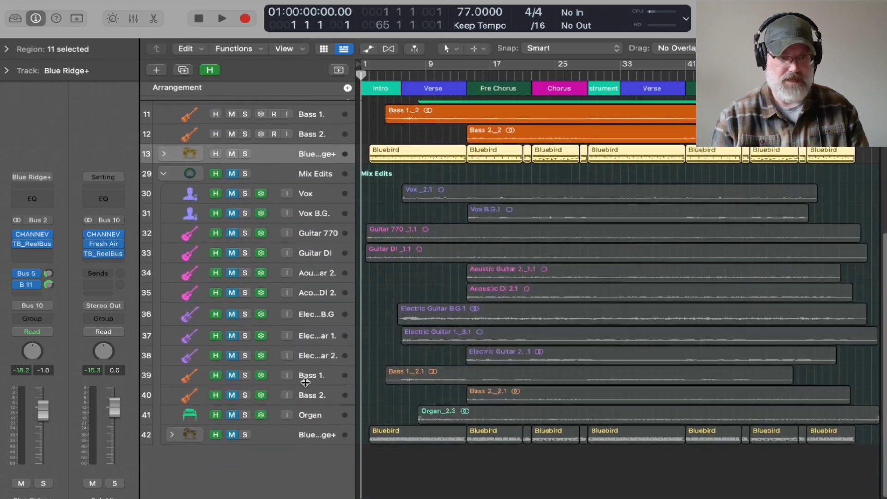
scroll(306, 384, up, 2)
scroll(306, 382, up, 5)
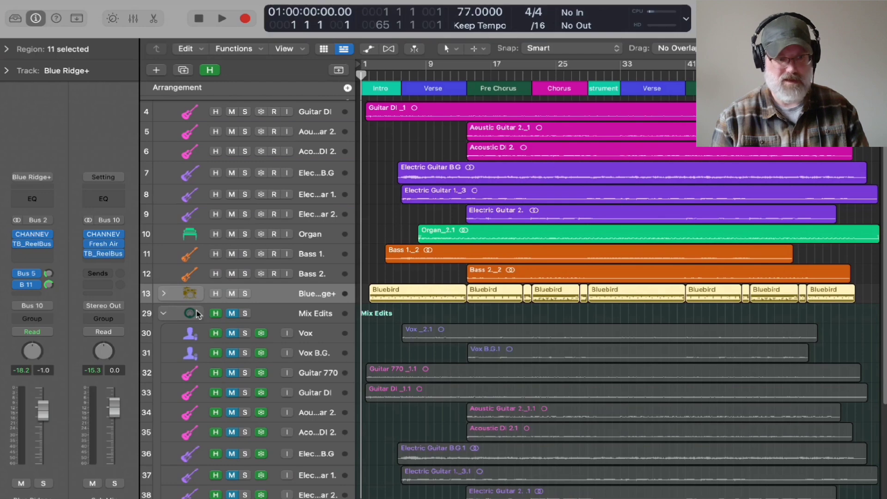
click(166, 315)
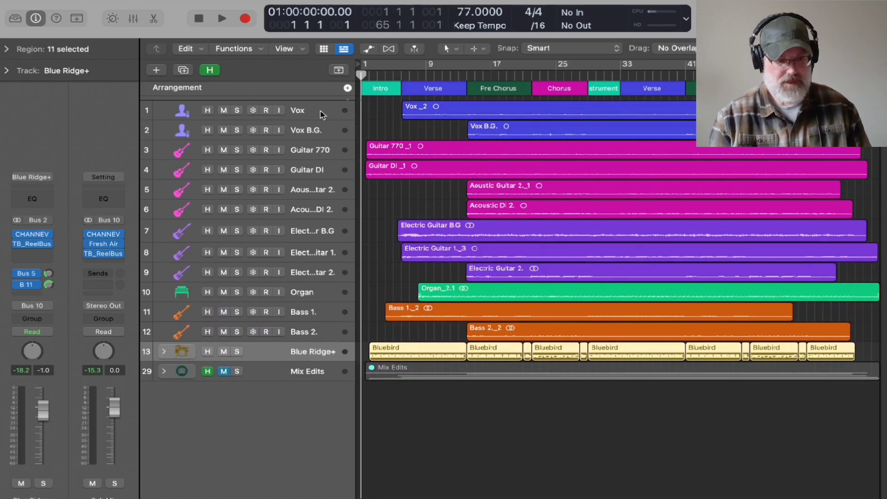
Take the mixer window out of full screen, return to the main tracks and start playback from the project's beginning
key(super+2)
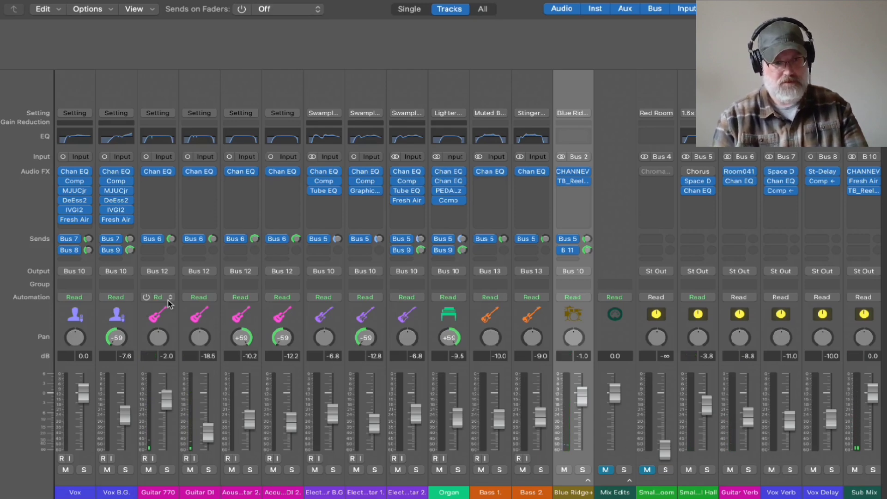
key(ctrl+super+f)
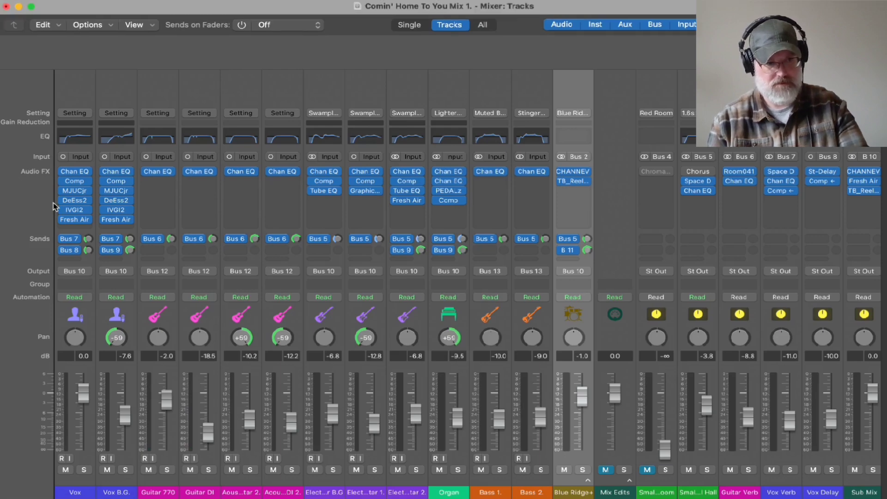
key(super+w)
key(space)
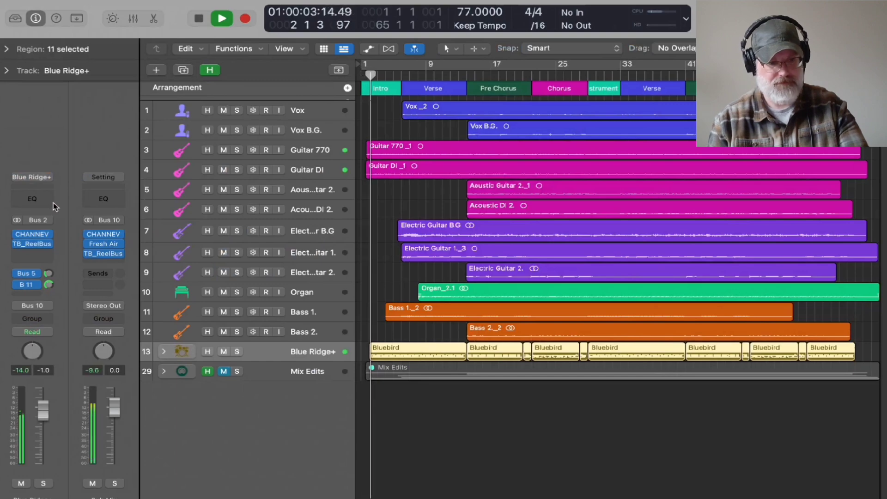
Check the channel levels in the mixer during playback, and return to the main tracks
key(super+2)
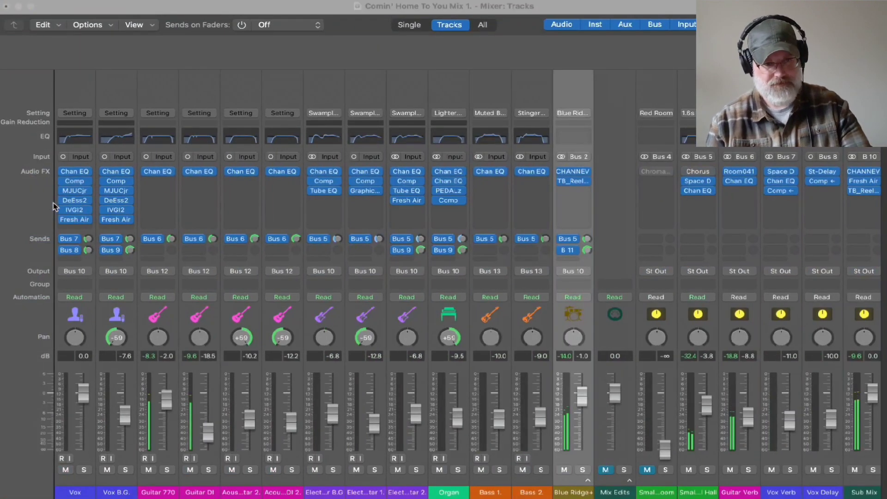
key(super+w)
key(super+2)
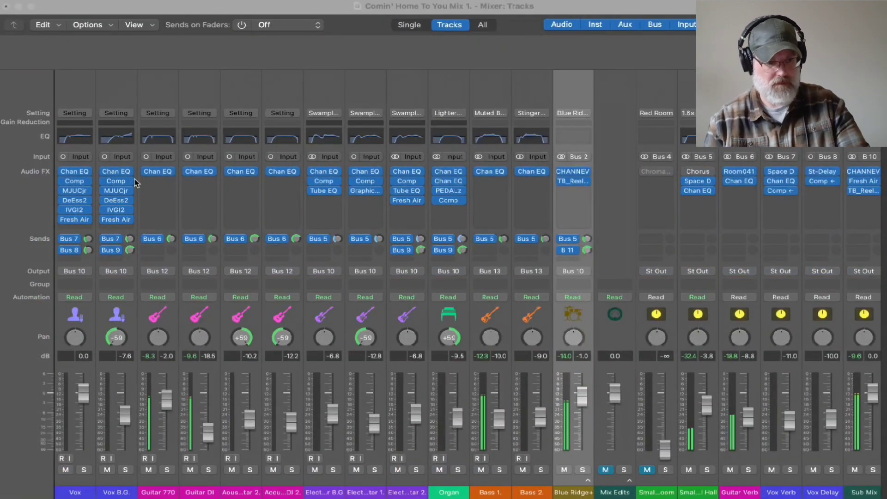
key(super+w)
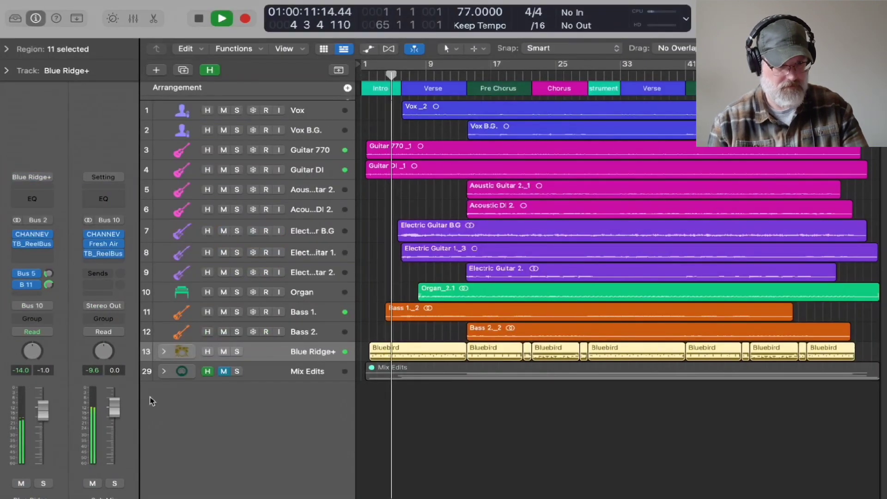
Hide the Mix Edits stack from the tracks and mixer, and lower the Master fader to -10.0 dB
click(210, 70)
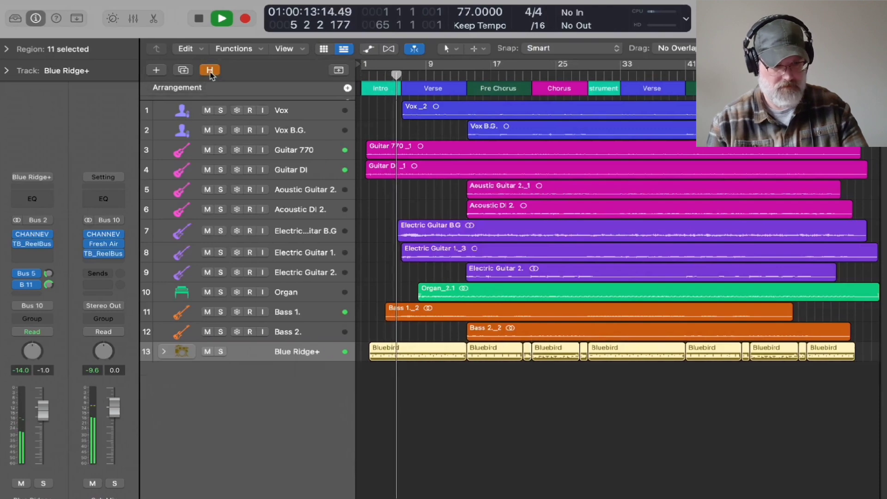
key(super+2)
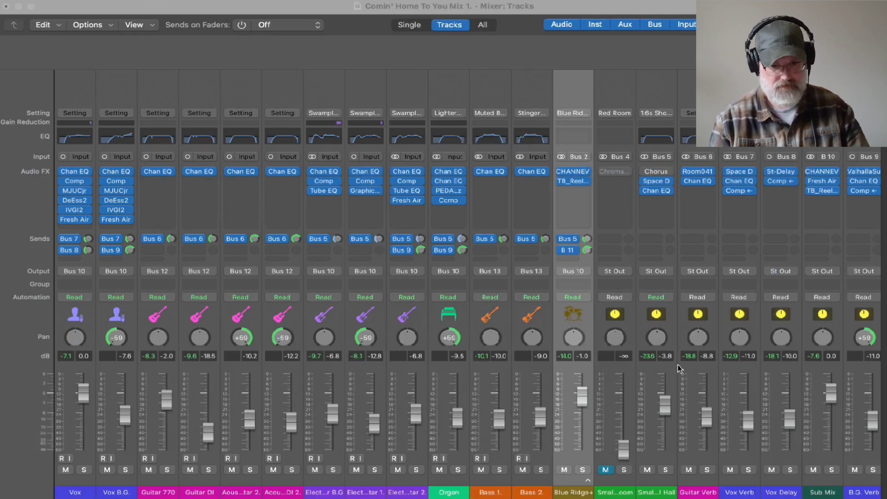
scroll(714, 402, right, 1)
scroll(714, 402, right, 5)
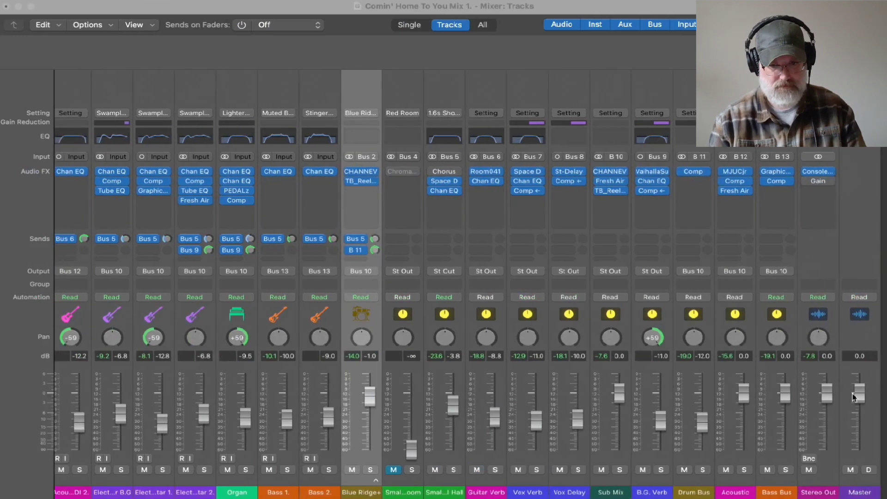
drag(859, 395, 860, 419)
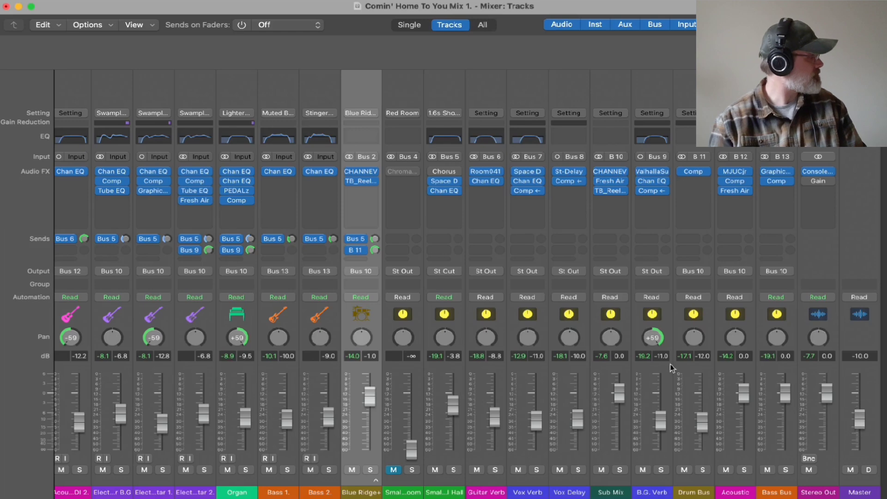
Inspect the Compressor and MJUCjr settings on the Vox channel, closing each plug-in window after viewing it
mouse_move(572, 486)
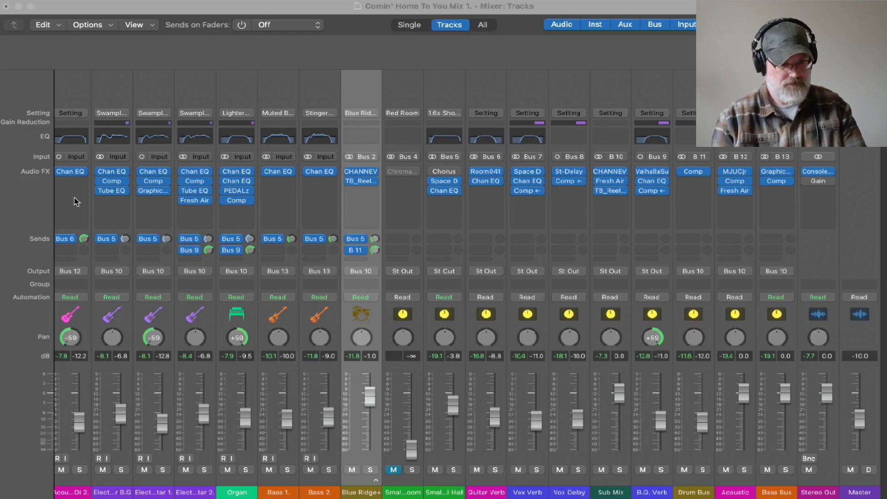
scroll(74, 179, left, 5)
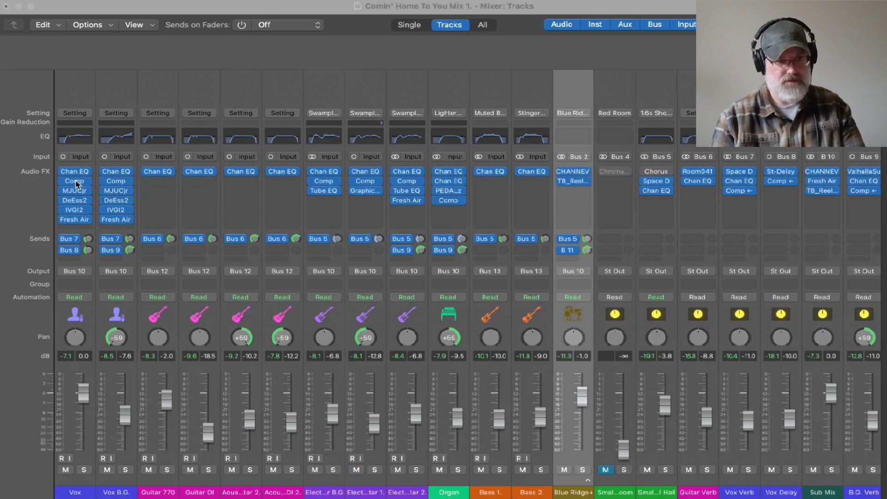
click(74, 182)
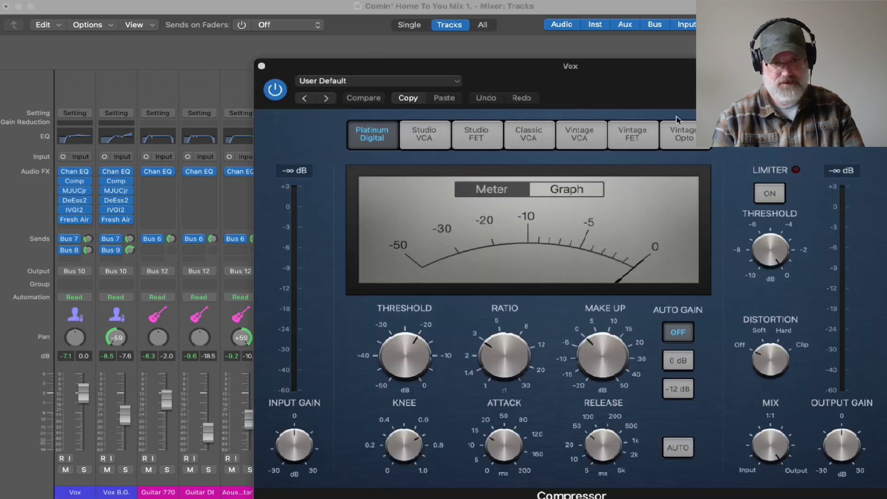
drag(667, 75, 610, 32)
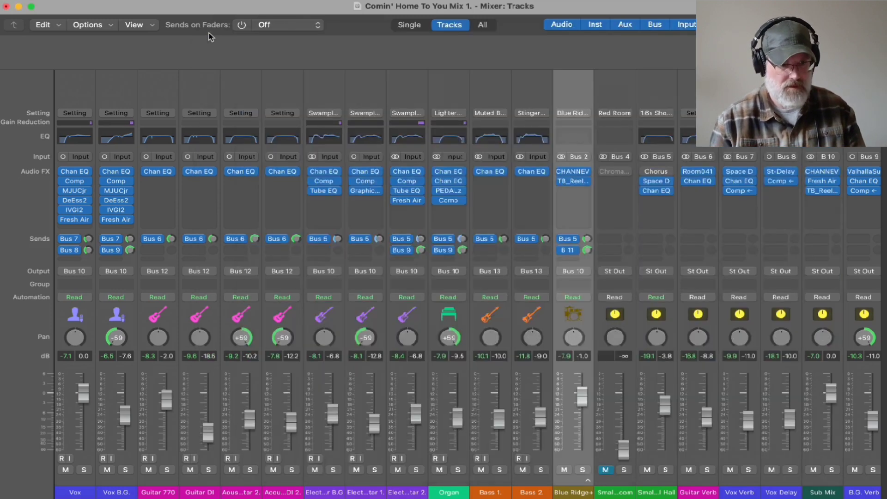
click(209, 34)
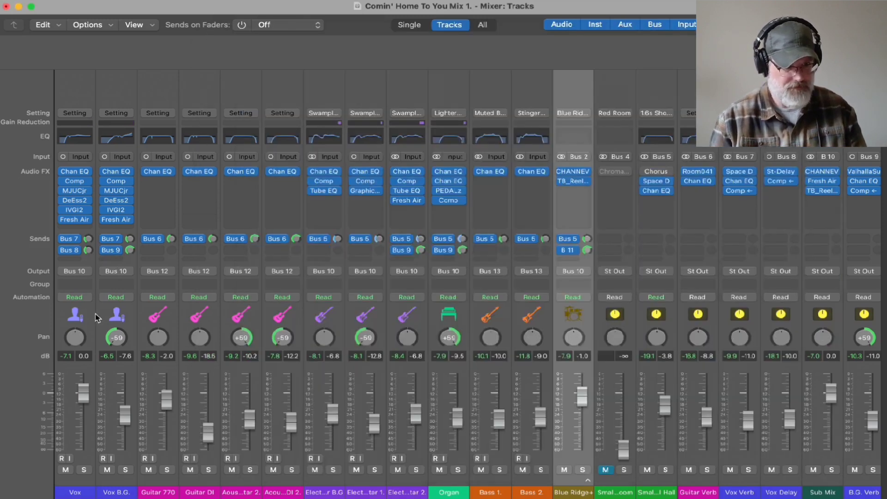
click(78, 193)
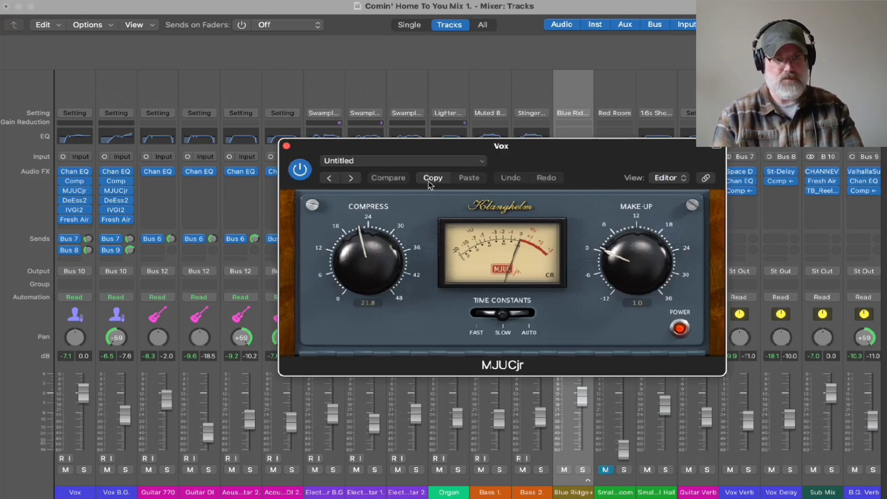
click(287, 147)
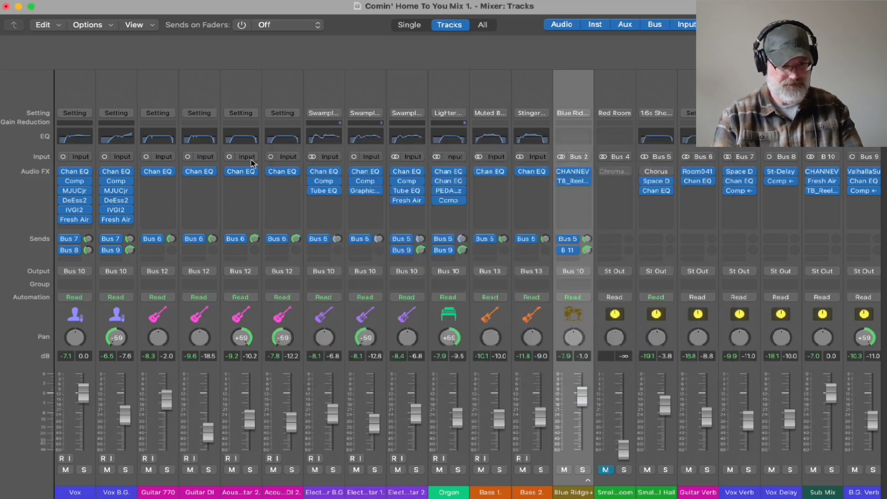
Inspect the DeEsser 2 and IVGI2 settings on the Vox channel, closing each plug-in window after viewing it
click(78, 201)
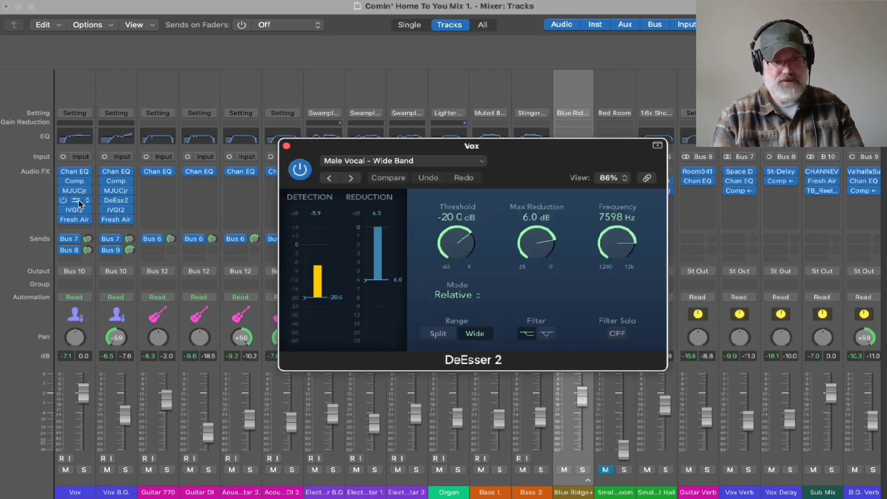
click(287, 147)
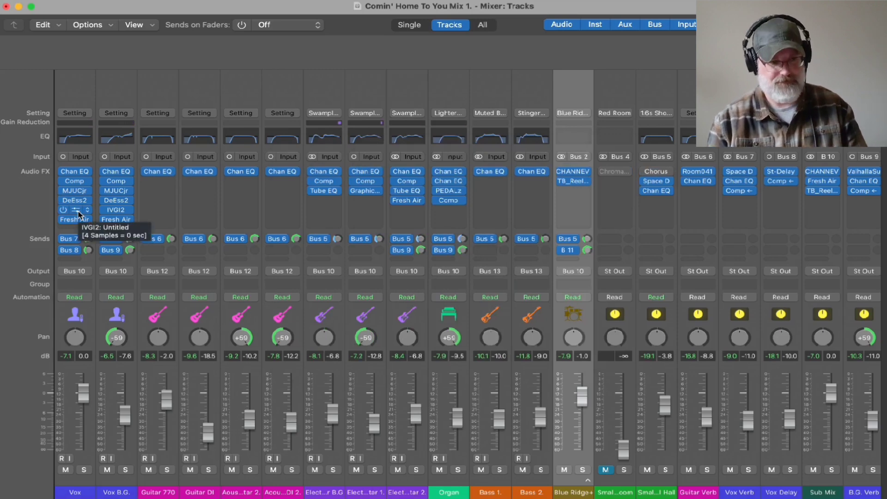
click(76, 212)
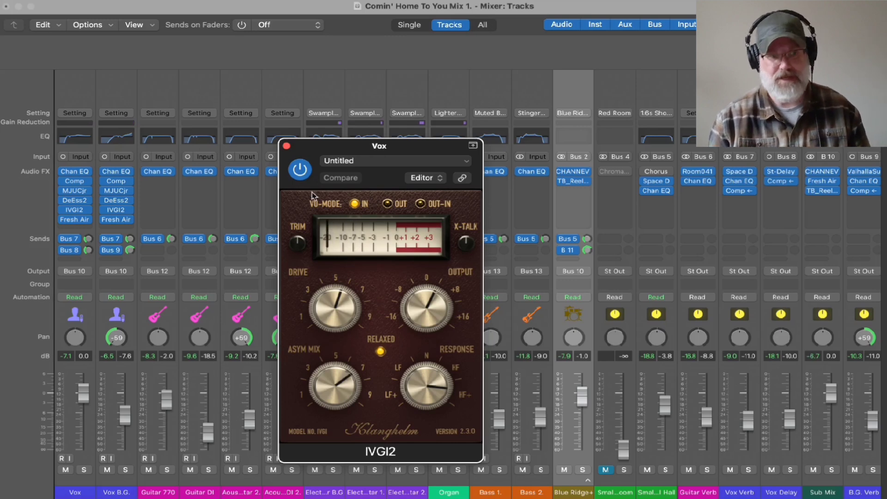
click(287, 146)
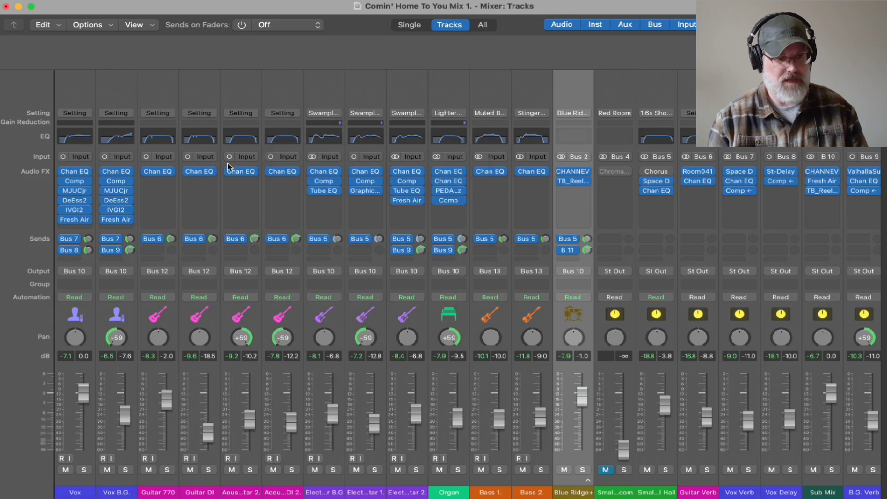
Open the Fresh Air plug-in on the Vox channel and play the project with that channel soloed
click(77, 220)
drag(586, 163, 575, 117)
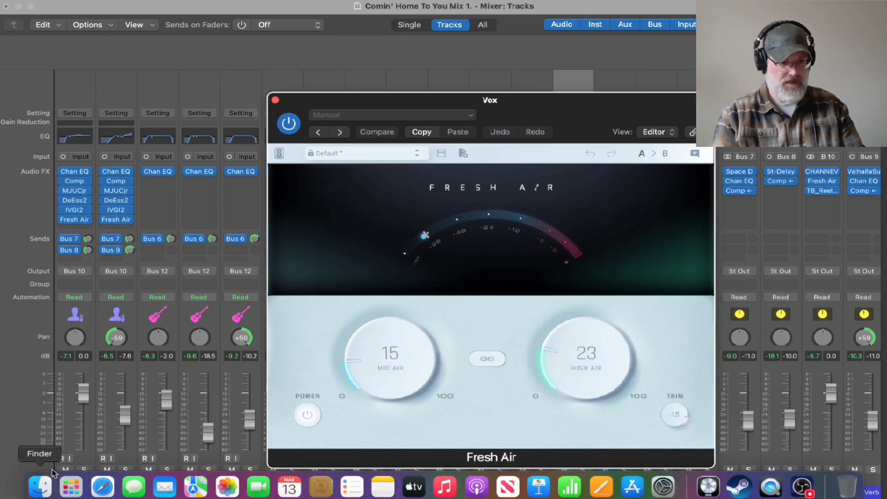
key(space)
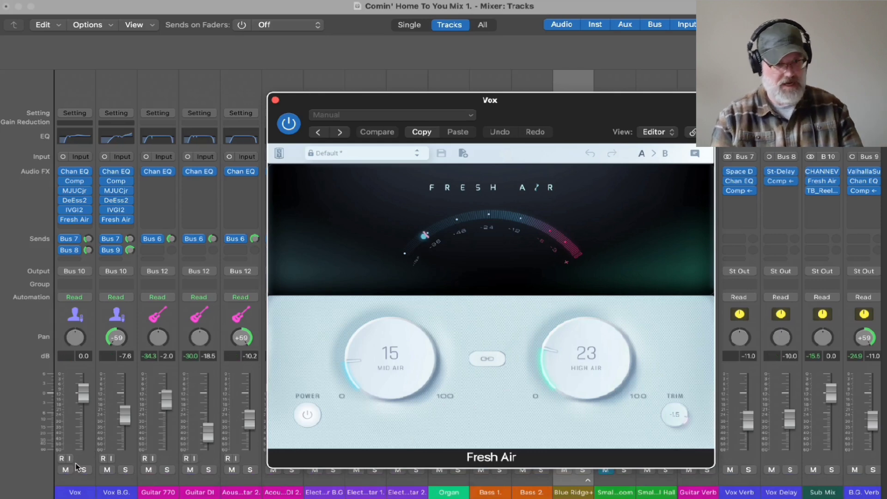
click(83, 470)
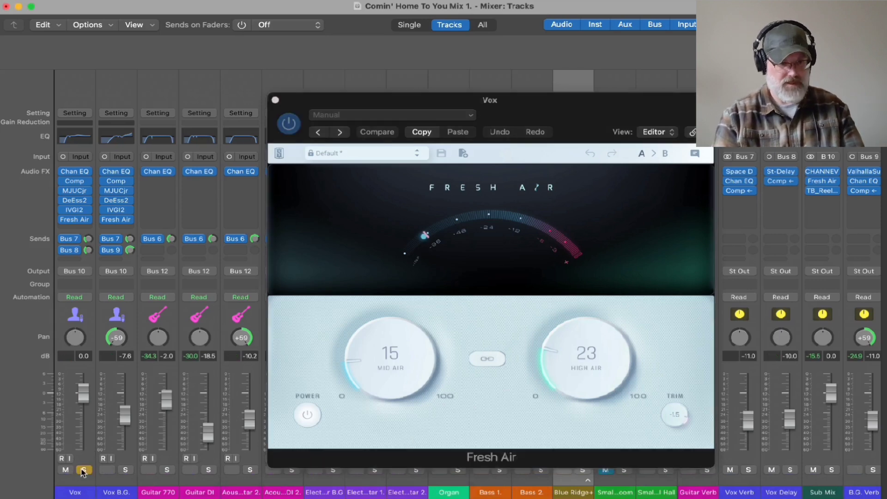
mouse_move(205, 172)
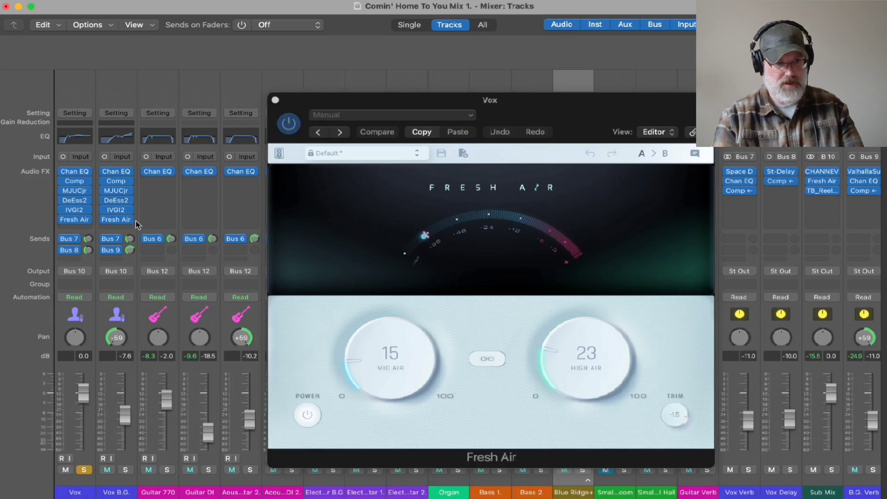
mouse_move(81, 183)
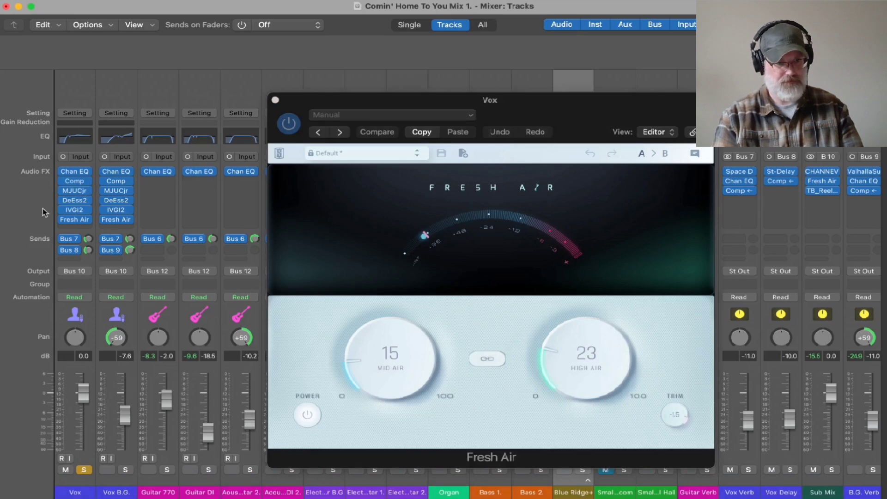
mouse_move(149, 184)
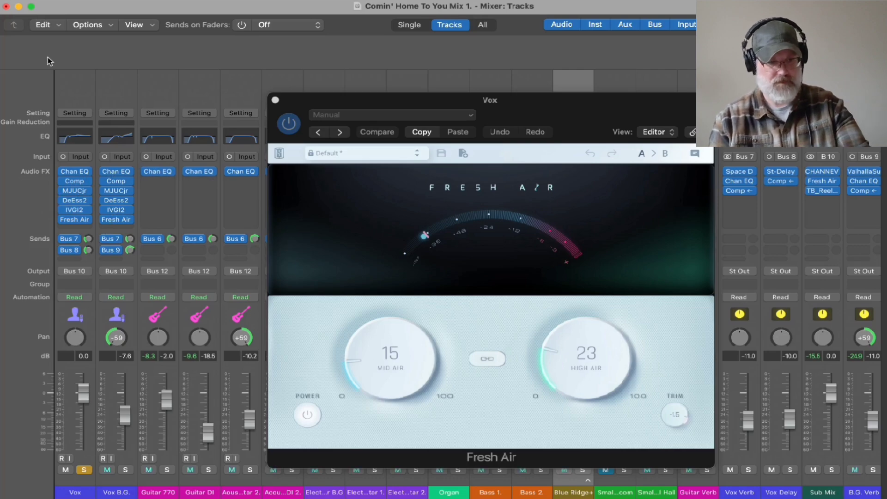
Check the playback position in the main tracks window, and return to the mixer
key(super+w)
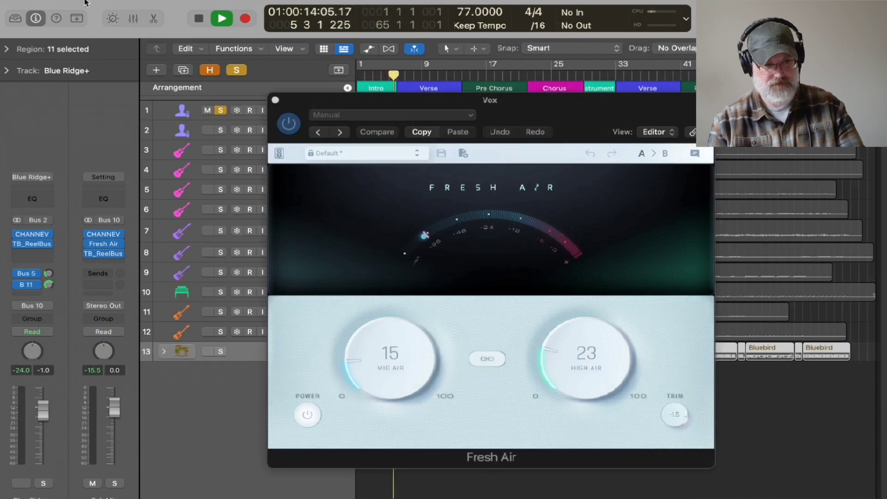
mouse_move(81, 3)
key(super+2)
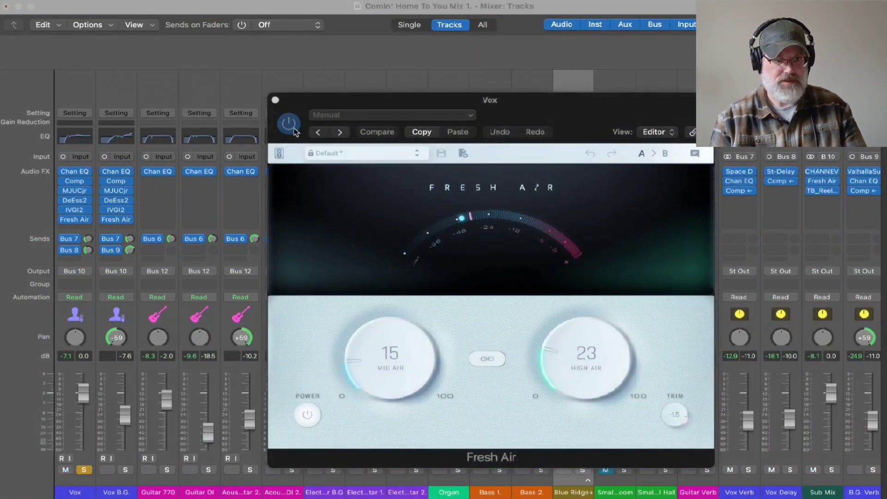
Compare the soloed vocal with Fresh Air switched off and on again, and close the plug-in window
click(307, 415)
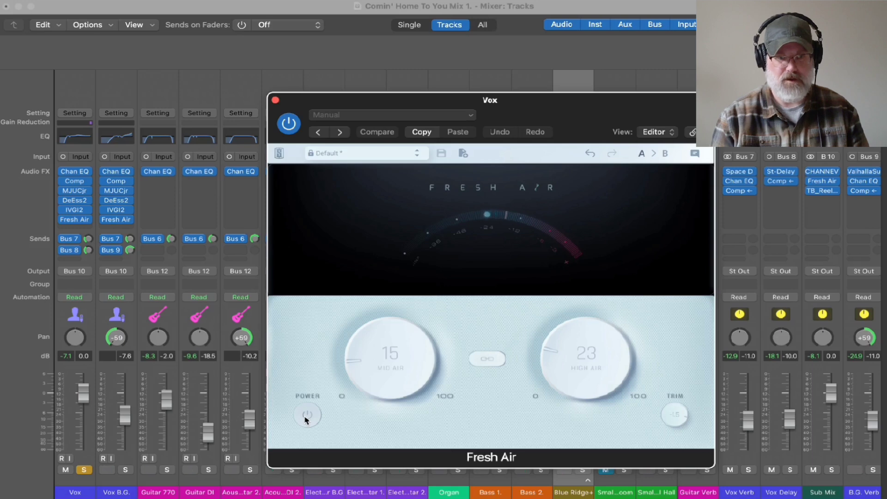
click(307, 416)
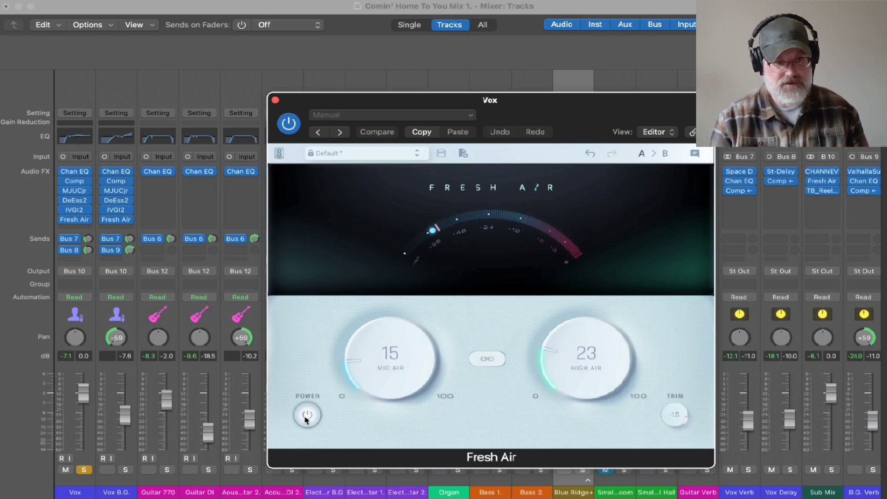
click(275, 100)
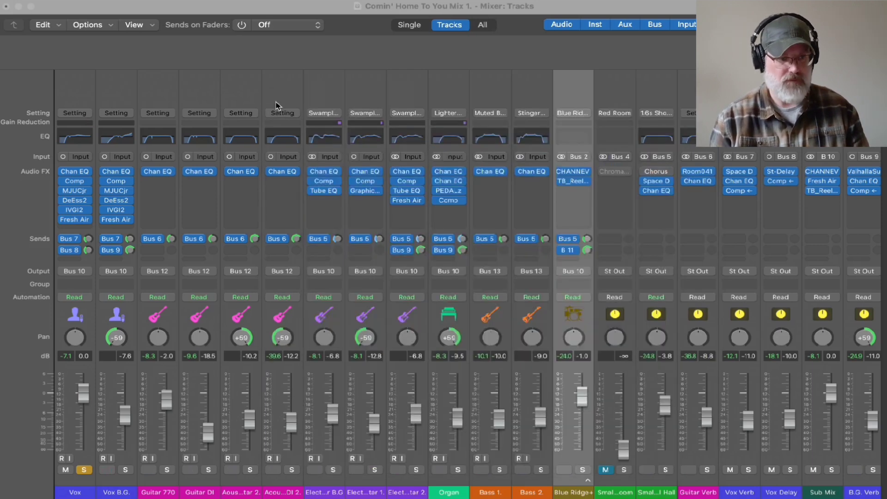
Open IVGI2 on the Vox channel, compare the vocal with it bypassed and active twice, and close it
click(73, 214)
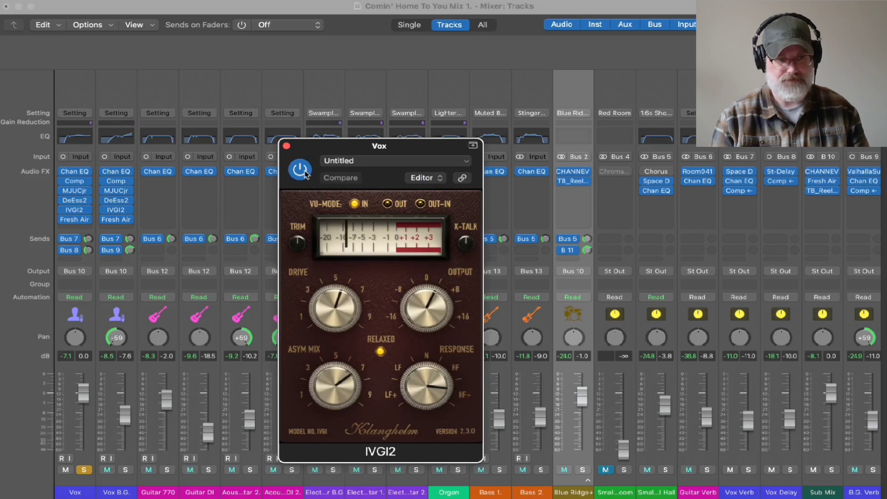
click(302, 172)
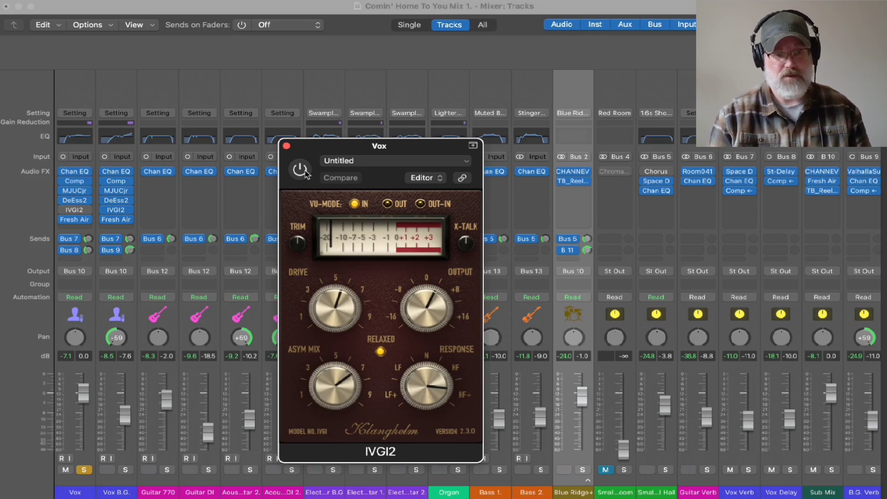
click(300, 170)
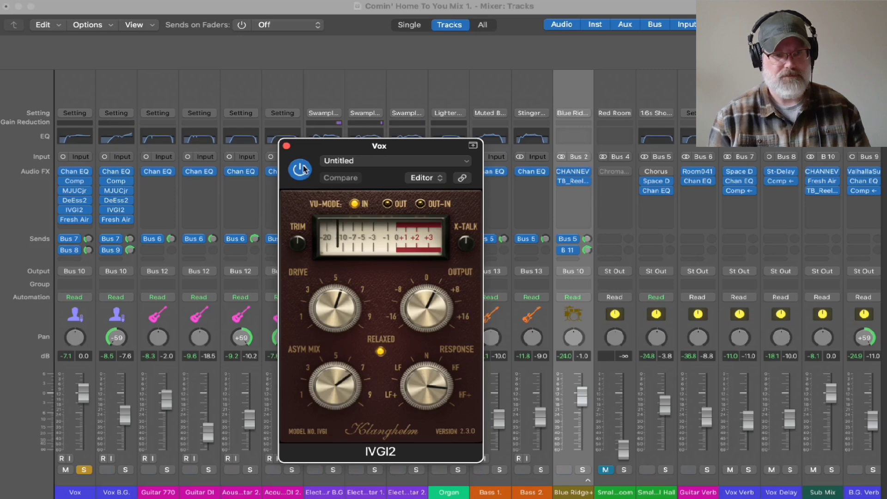
click(301, 170)
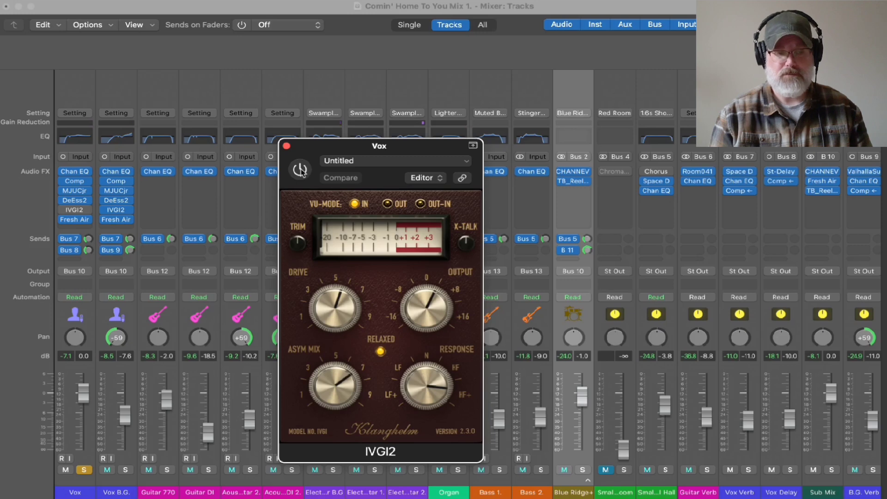
click(300, 170)
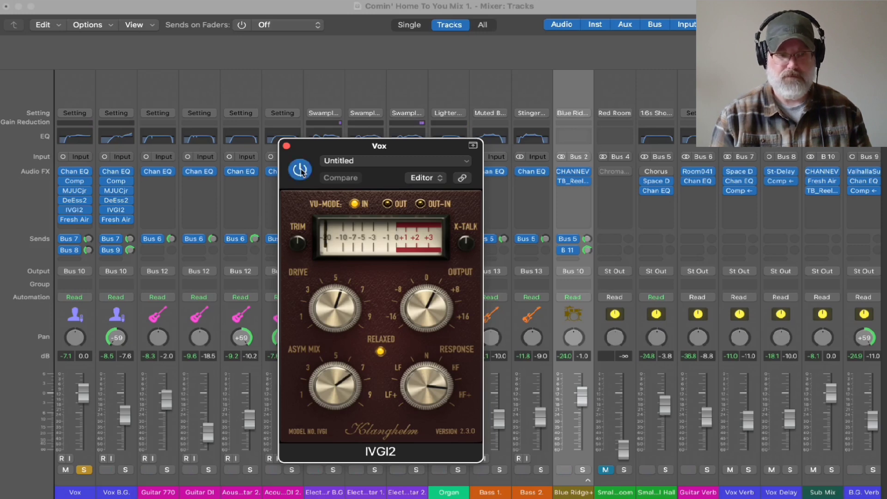
click(286, 146)
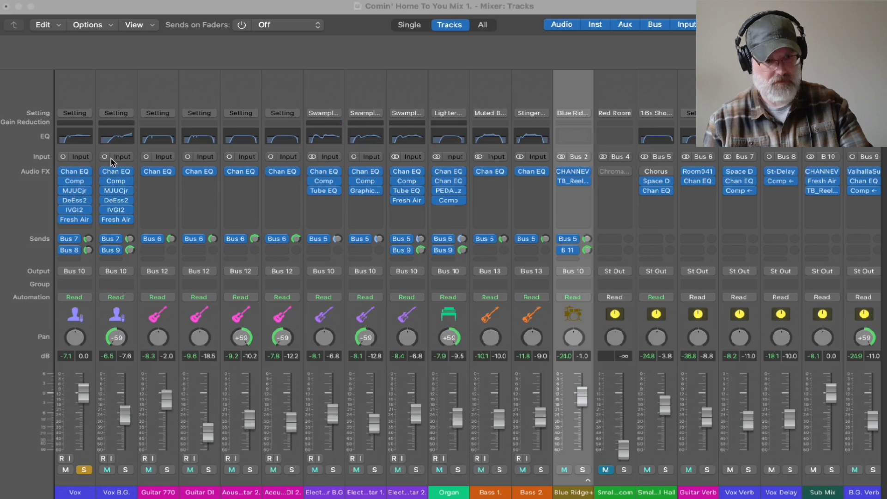
Clear the solo on the Vox track in the main tracks window, and return to the mixer
key(super+w)
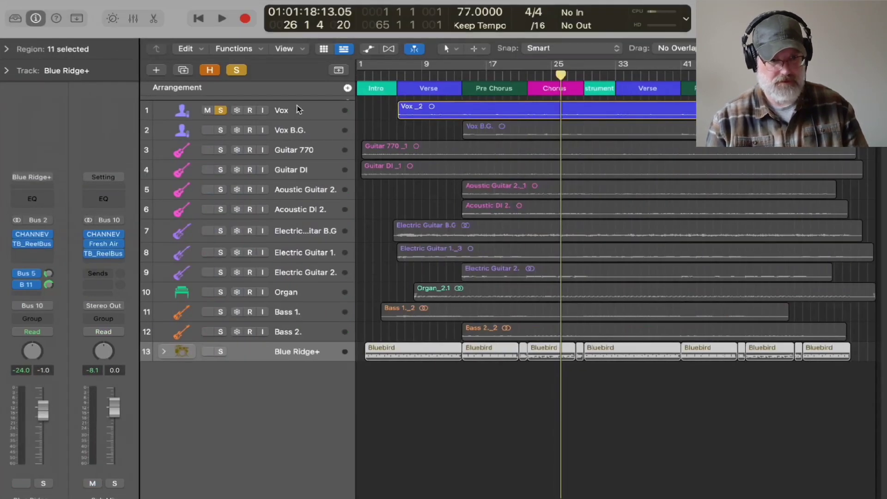
click(221, 111)
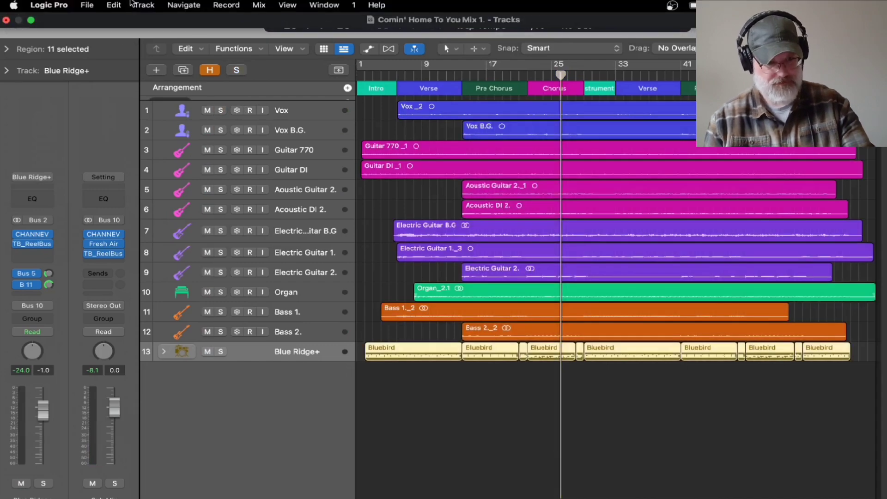
key(super+2)
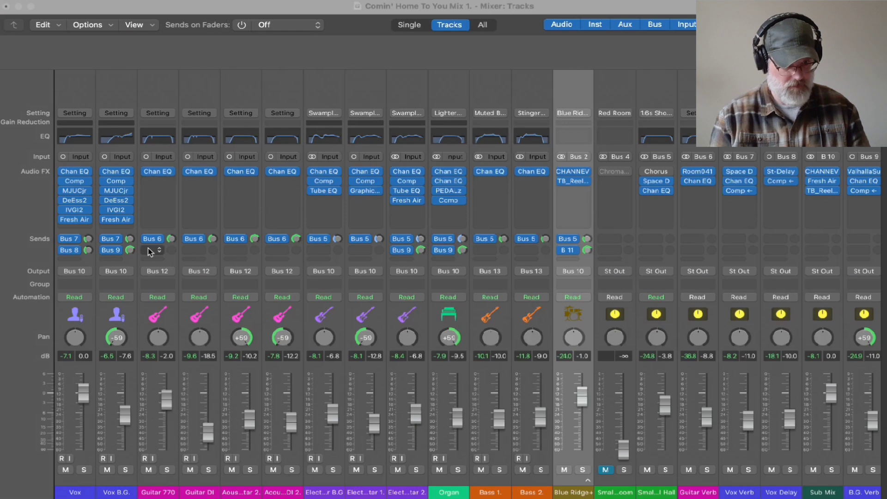
mouse_move(123, 175)
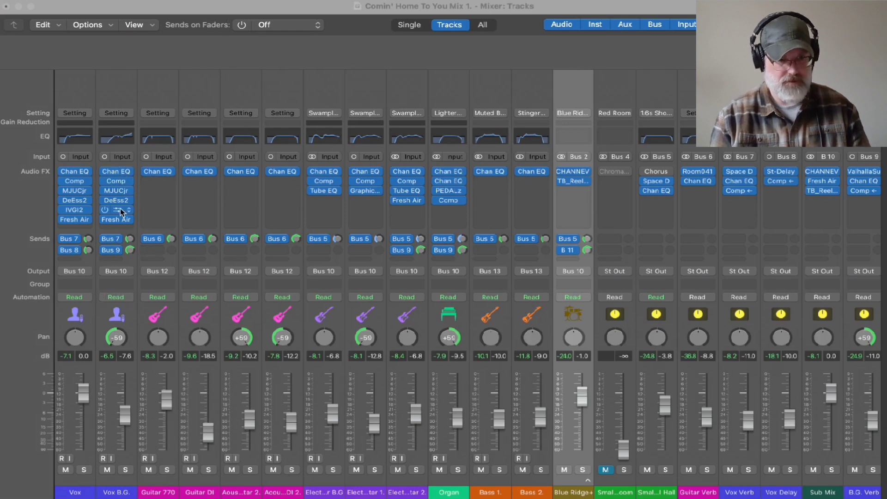
mouse_move(123, 210)
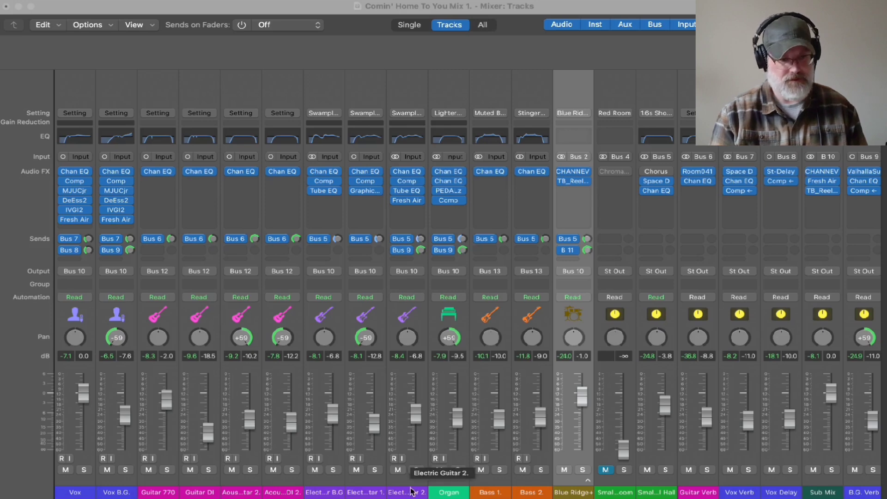
Solo Guitar 770 and audition its pan at about -64 and about +52, returning it to center
click(167, 470)
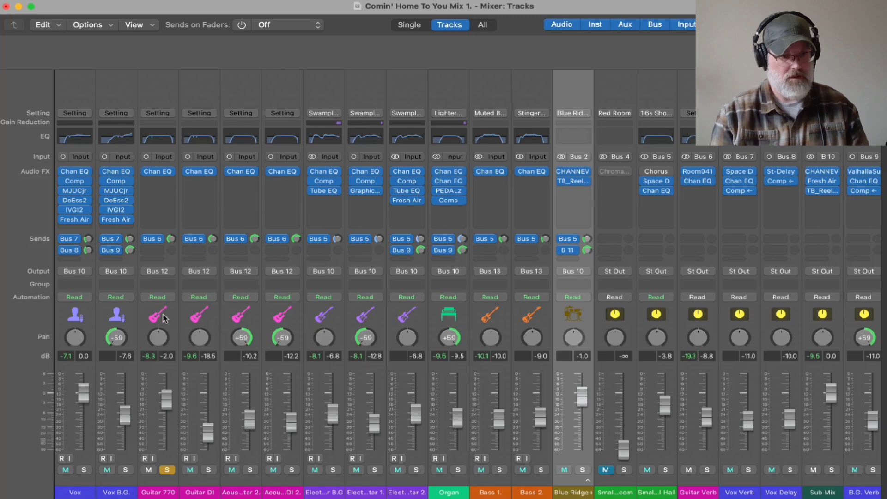
mouse_move(162, 174)
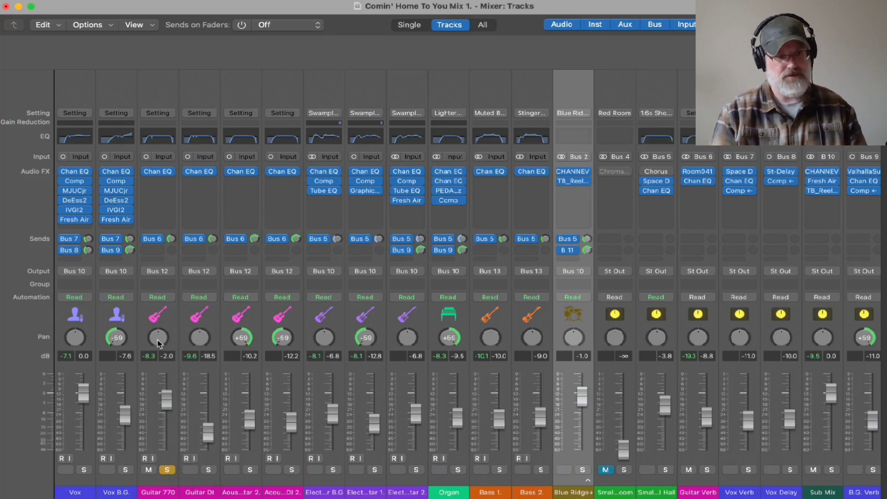
drag(160, 342, 160, 355)
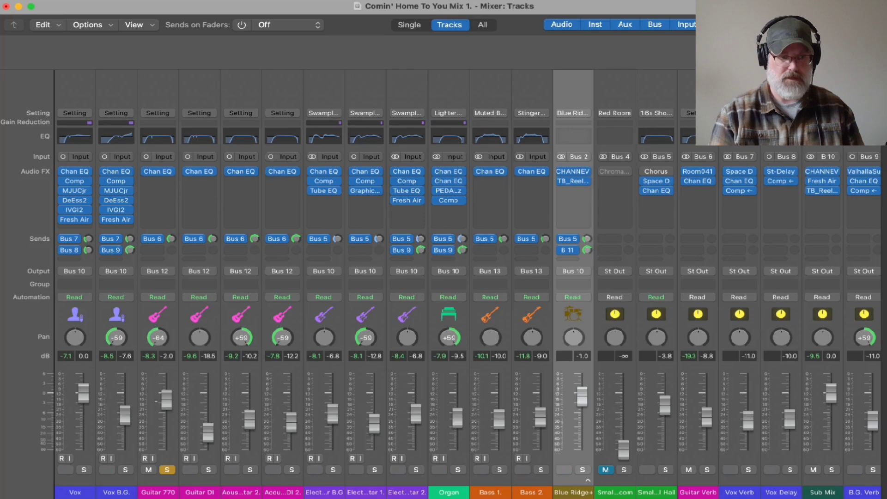
drag(159, 362, 160, 331)
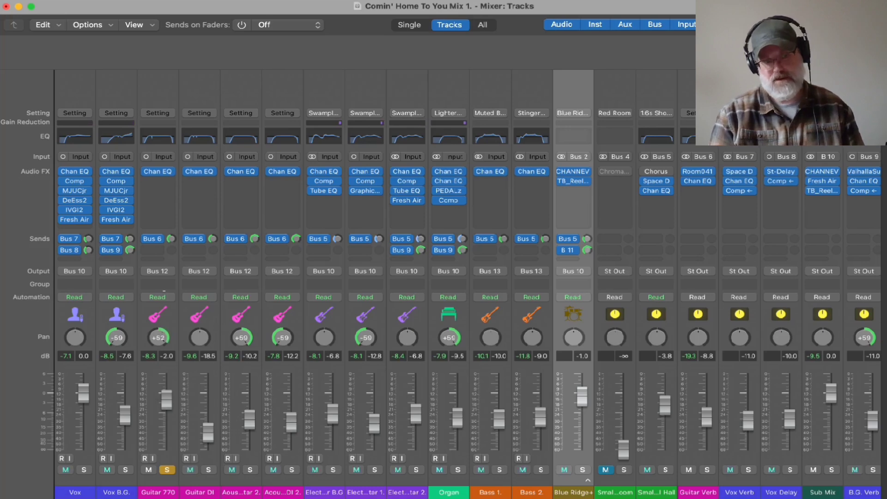
drag(159, 338, 159, 352)
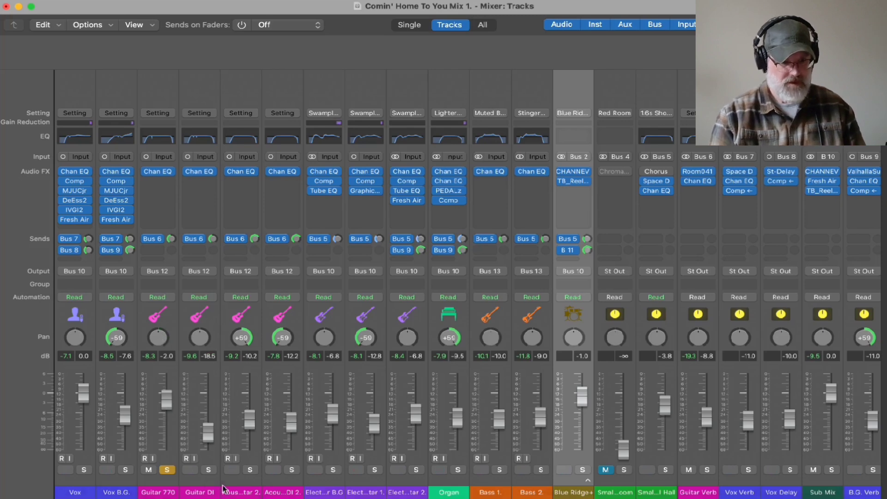
Switch the solo from Guitar 770 to Guitar DI to hear it alone, and clear it for the full mix
click(209, 469)
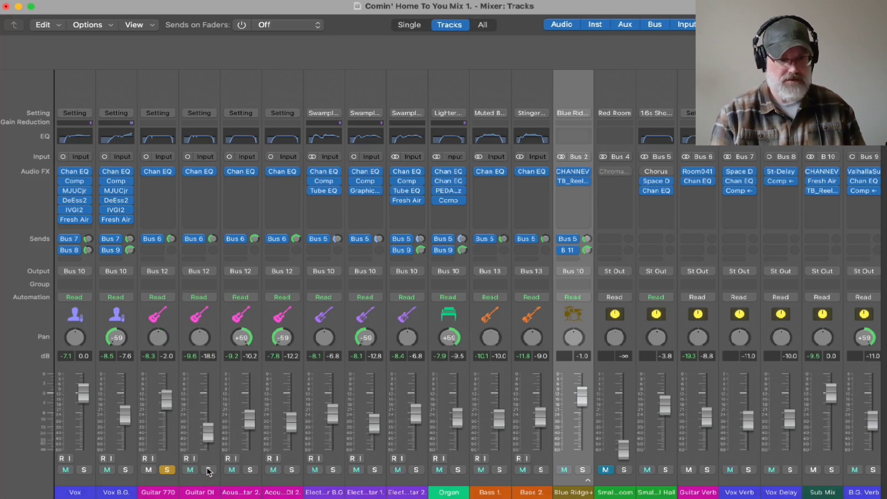
click(167, 470)
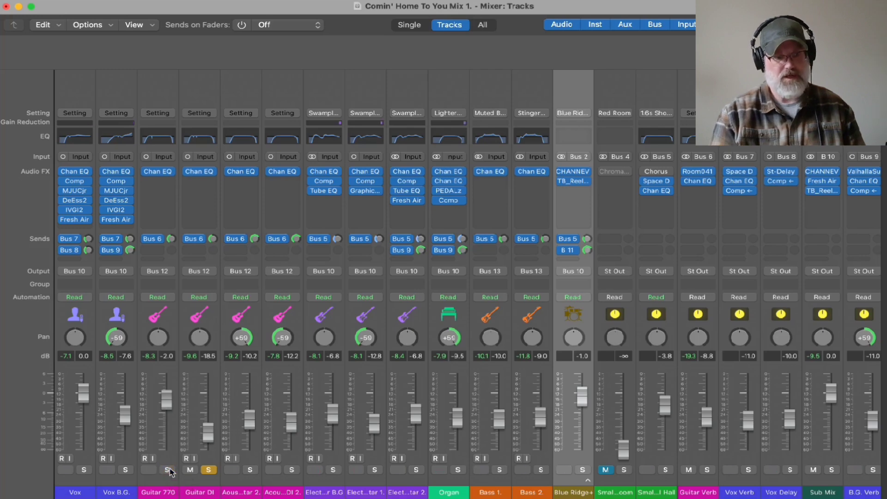
click(208, 470)
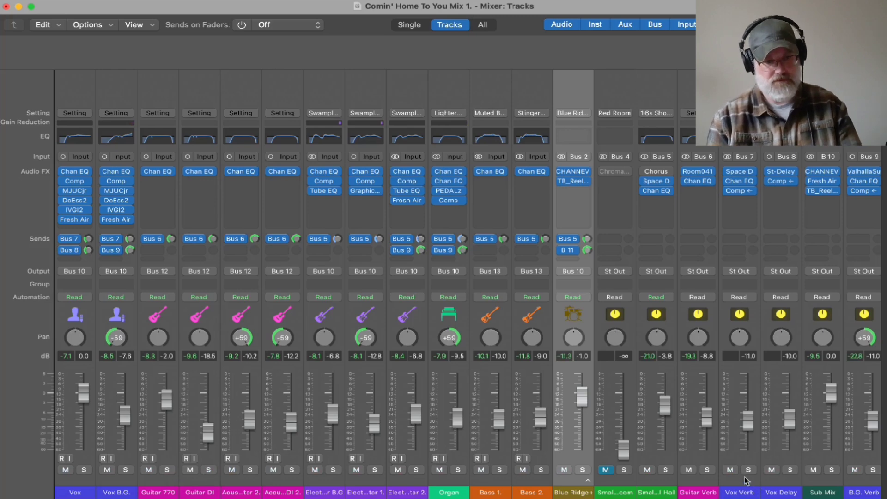
scroll(746, 481, right, 5)
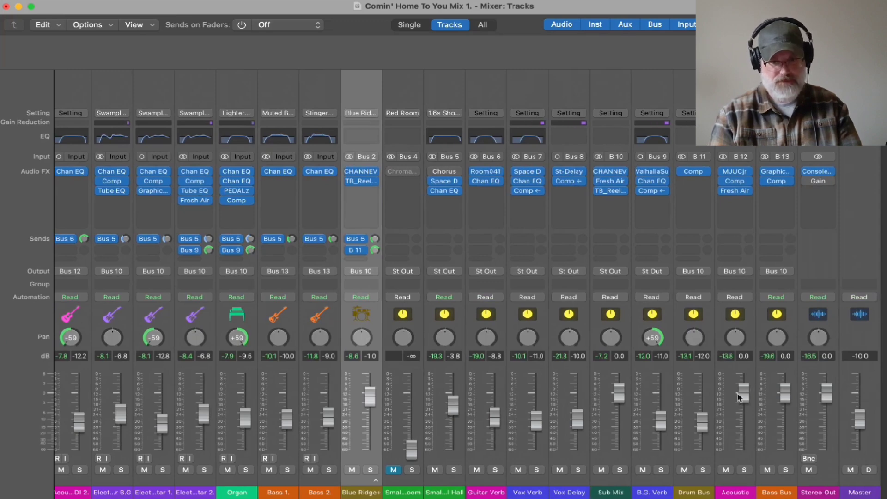
Solo the Acoustic bus, and mute Aoustic Guitar 2. and Acoustic DI 2. to isolate the main acoustic guitar
click(745, 470)
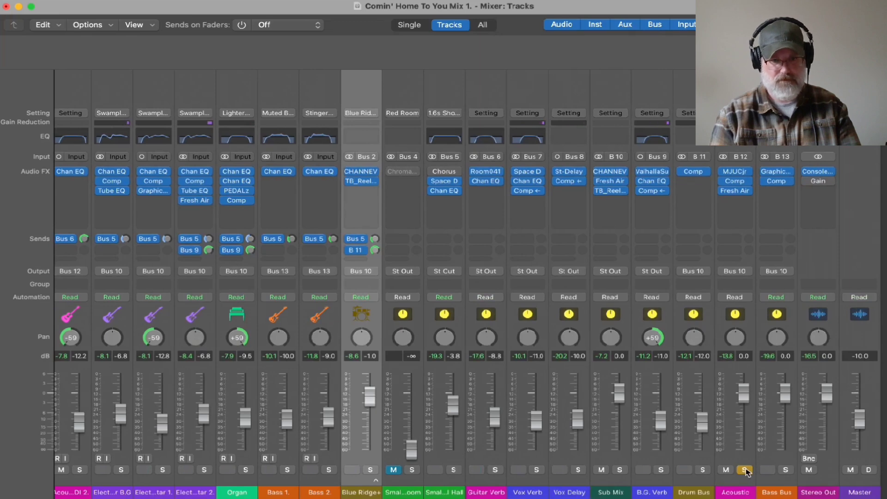
click(746, 470)
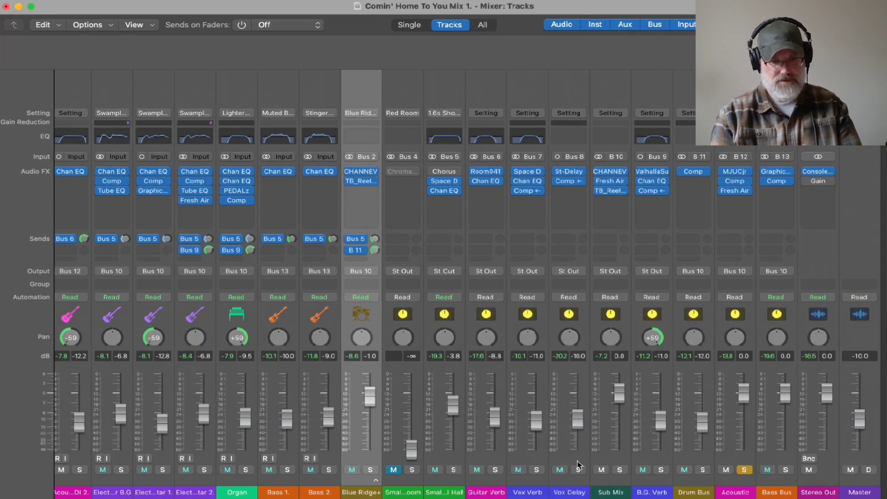
scroll(156, 468, left, 5)
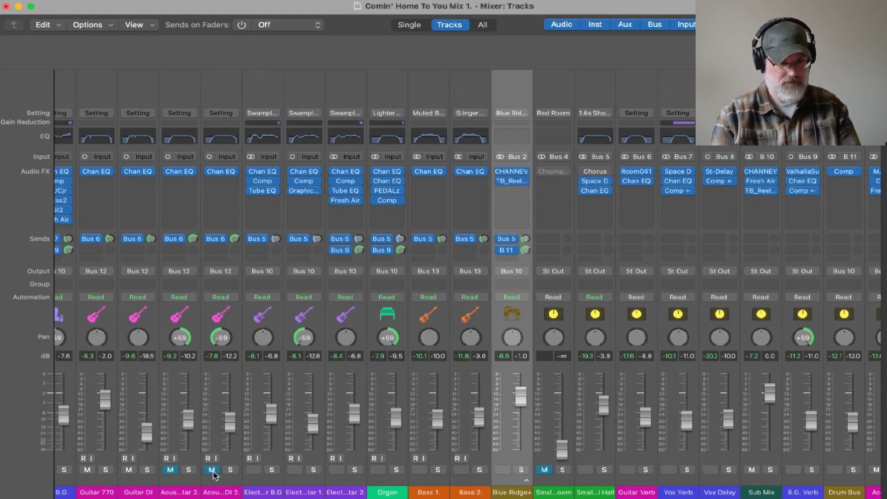
scroll(744, 432, right, 5)
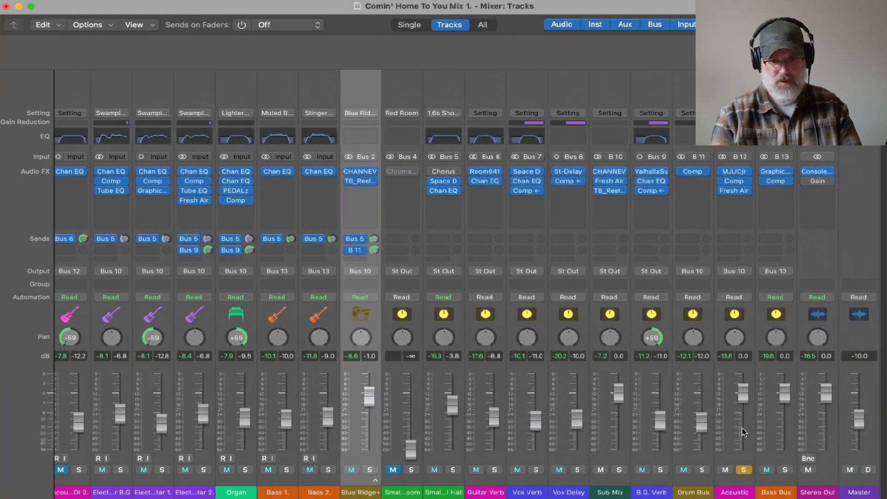
Open Fresh Air on the Acoustic bus, compare the guitar with it bypassed and active, and close it
mouse_move(725, 214)
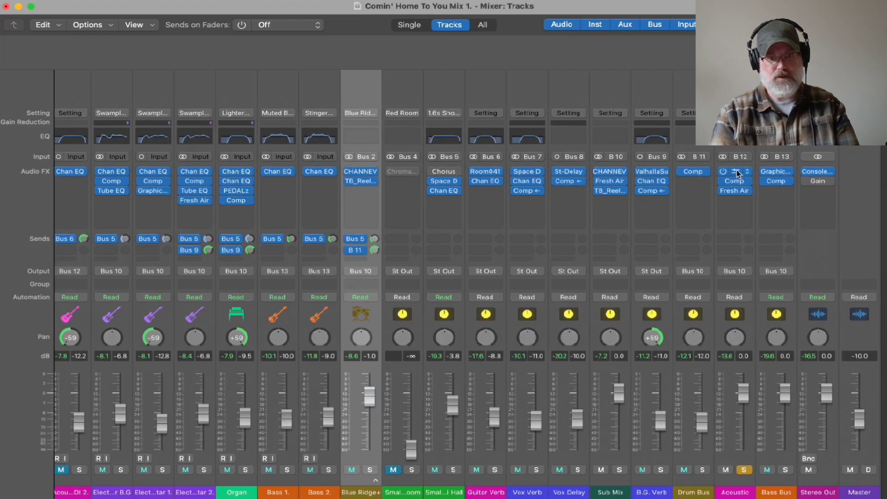
mouse_move(736, 172)
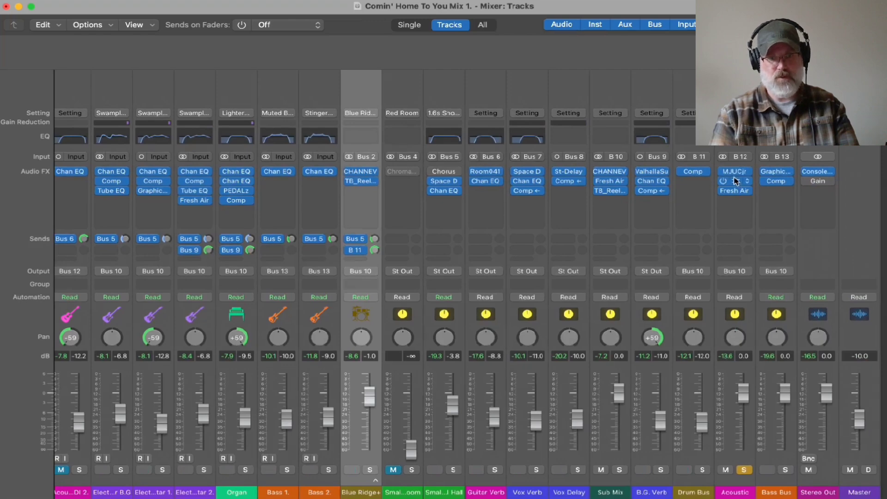
mouse_move(737, 193)
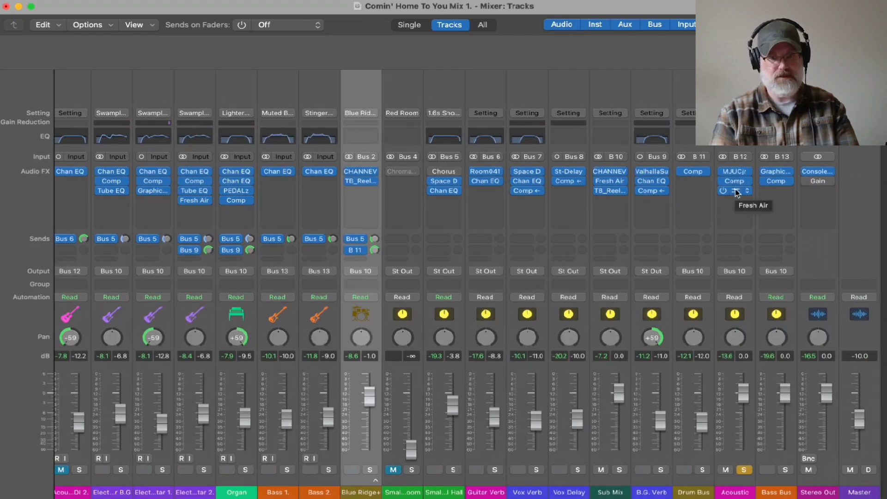
click(737, 193)
drag(605, 160, 587, 123)
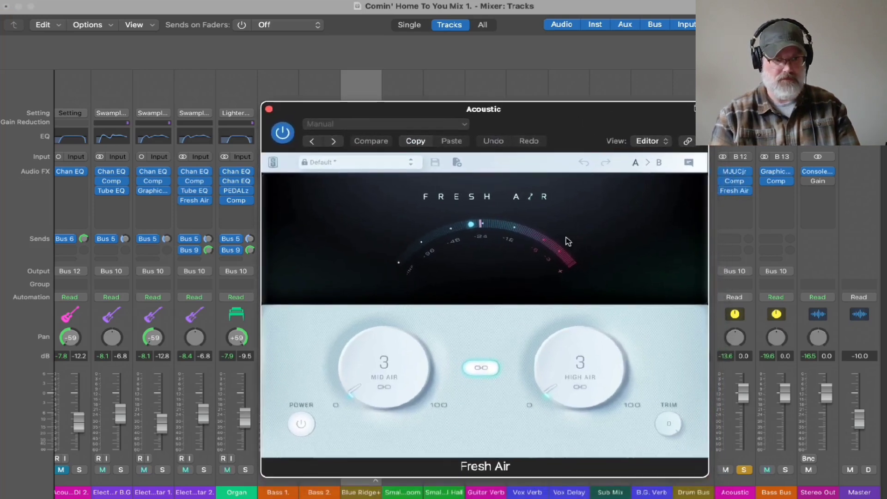
click(301, 424)
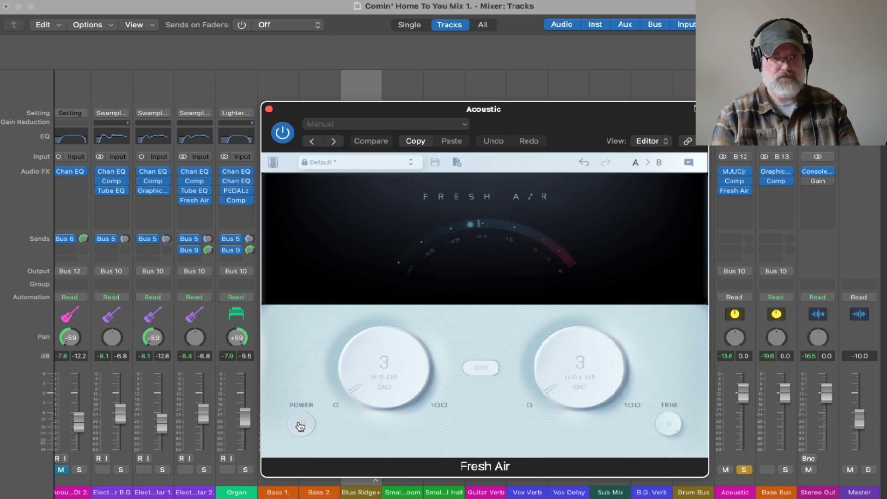
click(301, 424)
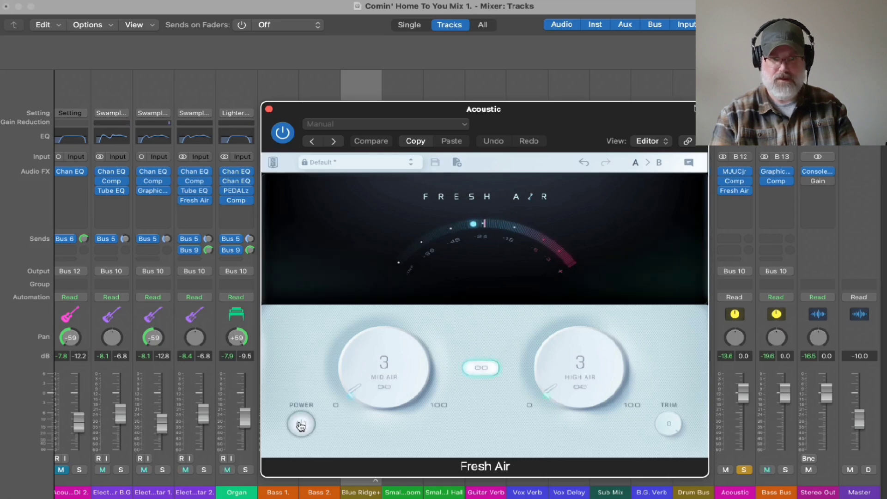
click(270, 110)
Open the Platinum Analog Tape Compressor on the Acoustic bus, compare it bypassed and active, and close it
mouse_move(736, 185)
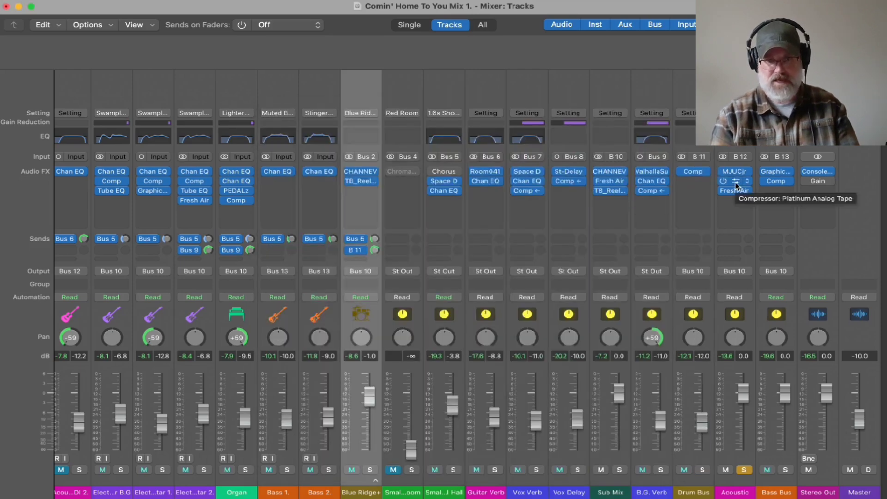
click(737, 185)
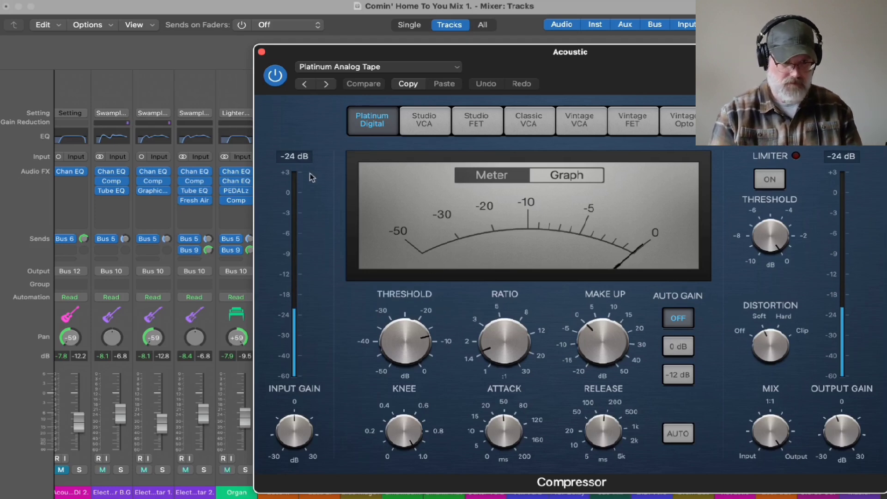
click(275, 76)
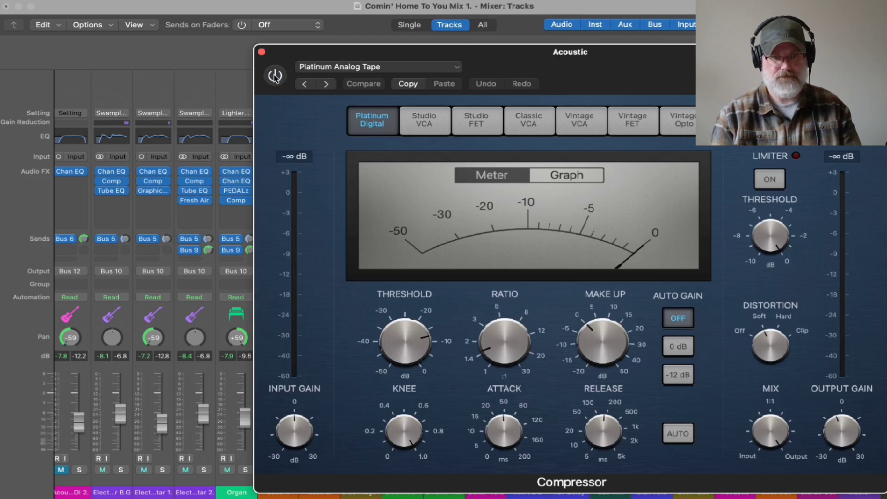
click(275, 76)
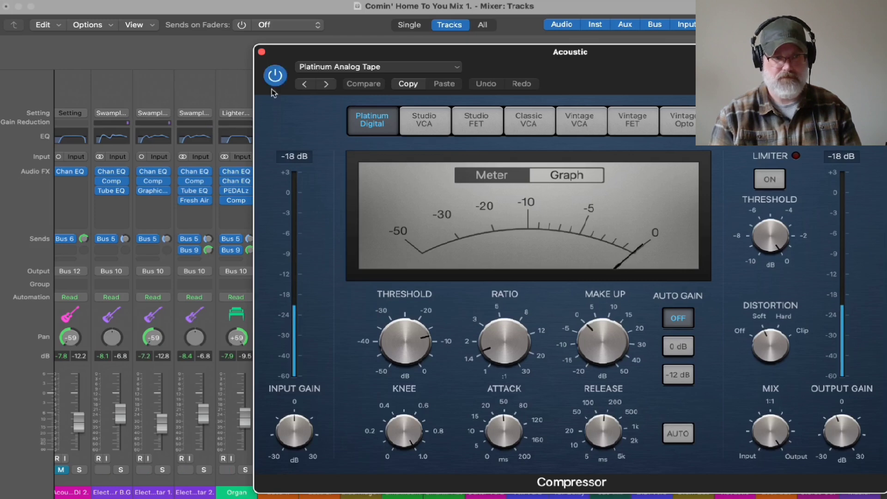
click(262, 52)
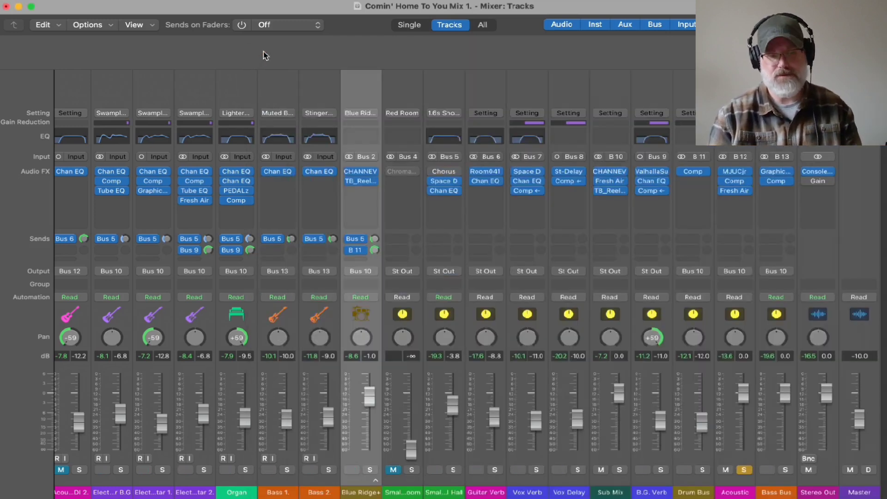
Open MJUCjr on the Acoustic bus, compare the guitar with it bypassed and active, and close it
click(738, 174)
click(738, 174)
click(738, 174)
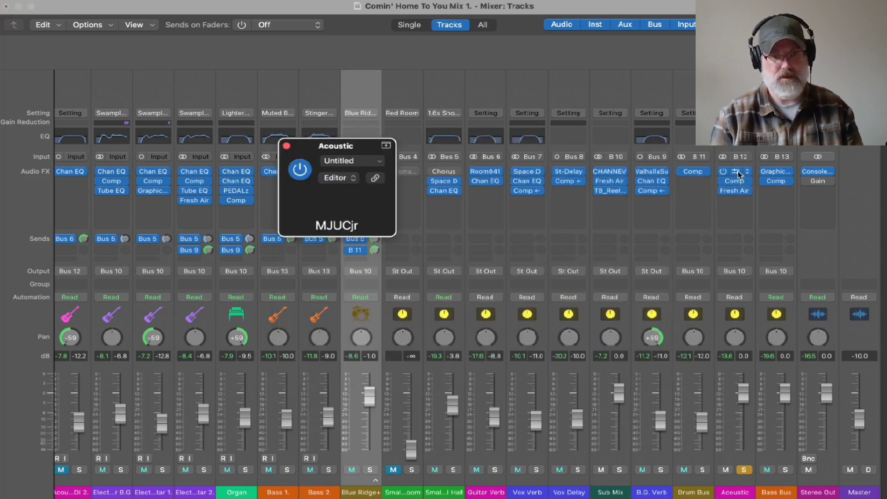
click(300, 171)
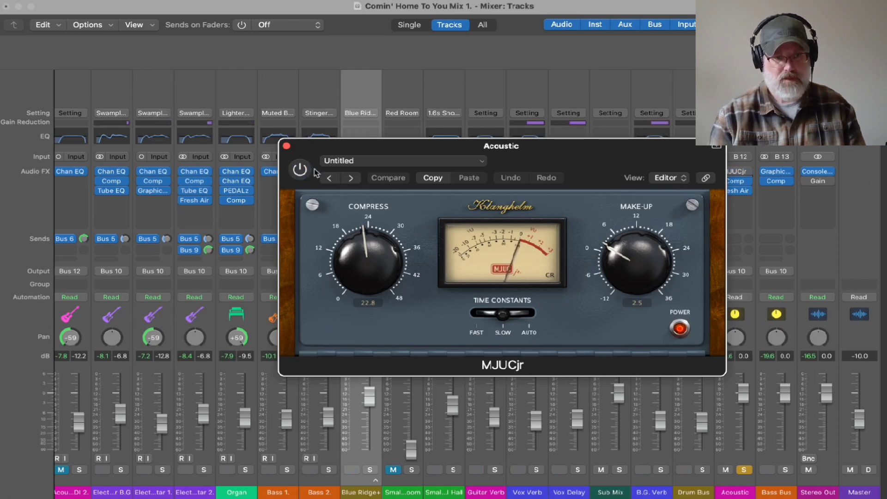
click(305, 173)
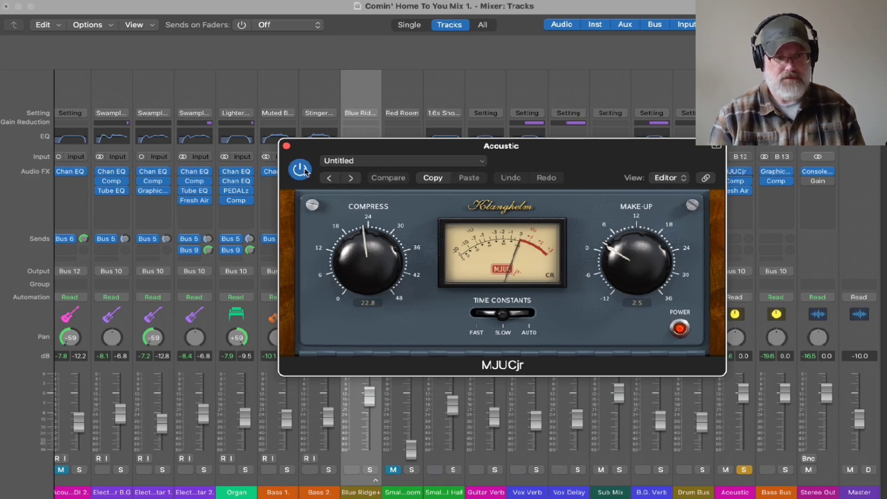
click(286, 146)
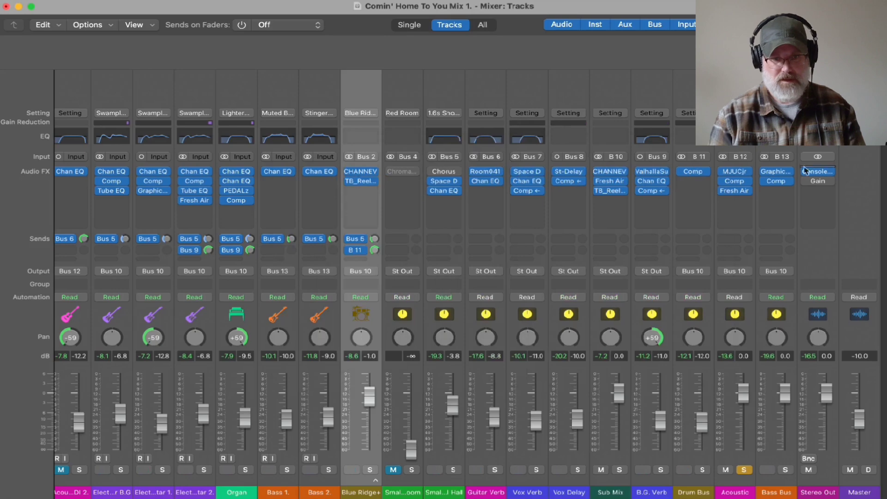
Bypass MJUCjr, Compressor and Fresh Air together on the Acoustic bus for comparison, and reactivate all three
click(723, 172)
click(722, 182)
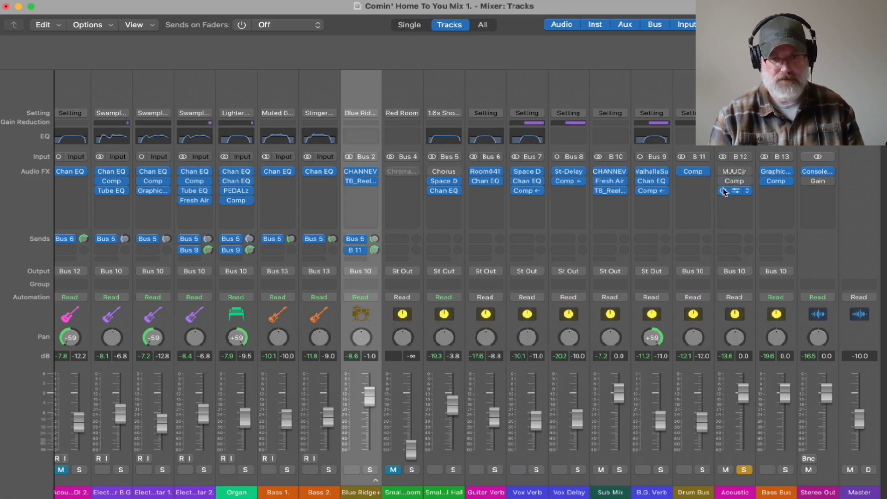
click(722, 190)
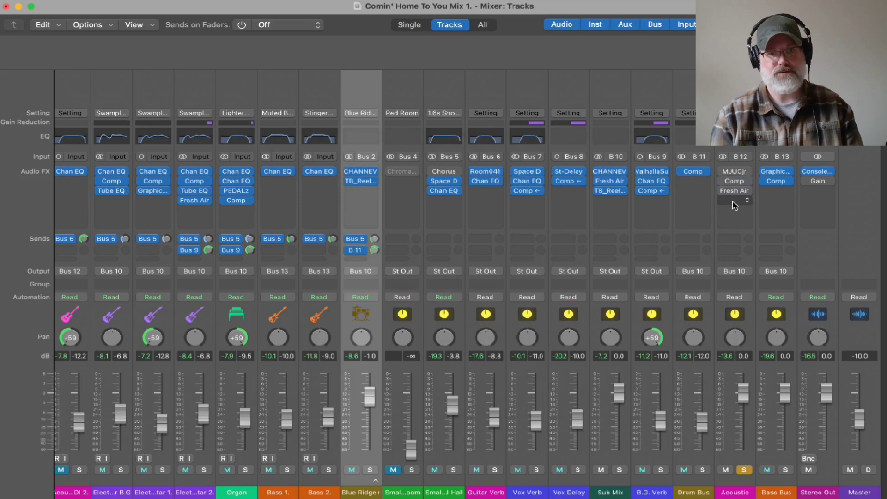
mouse_move(726, 173)
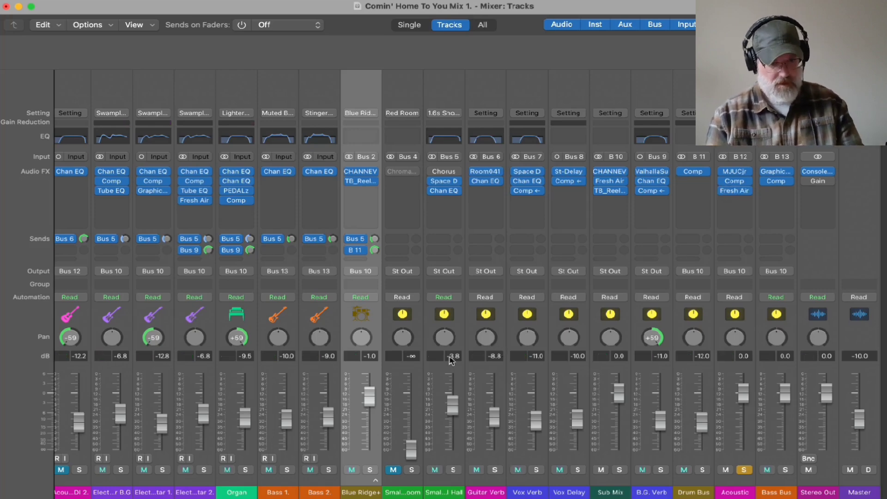
Start playback and clear the solo on the Acoustic bus to hear the guitar within the full mix
key(space)
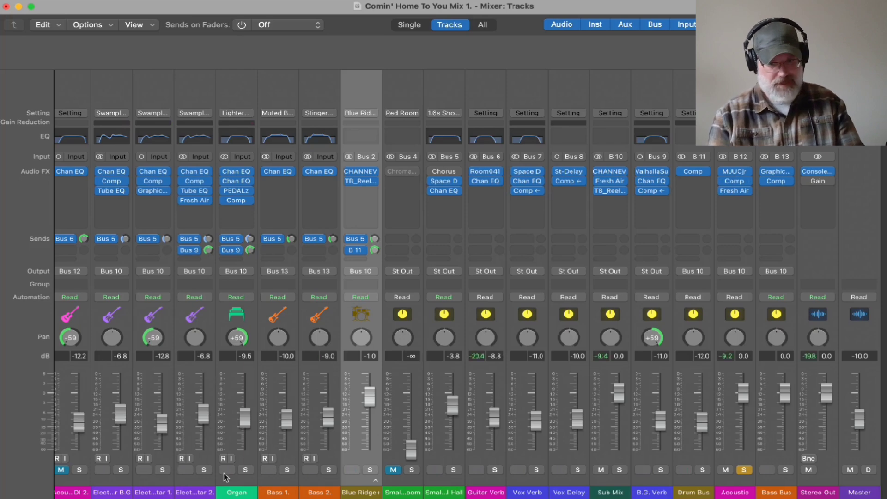
click(744, 471)
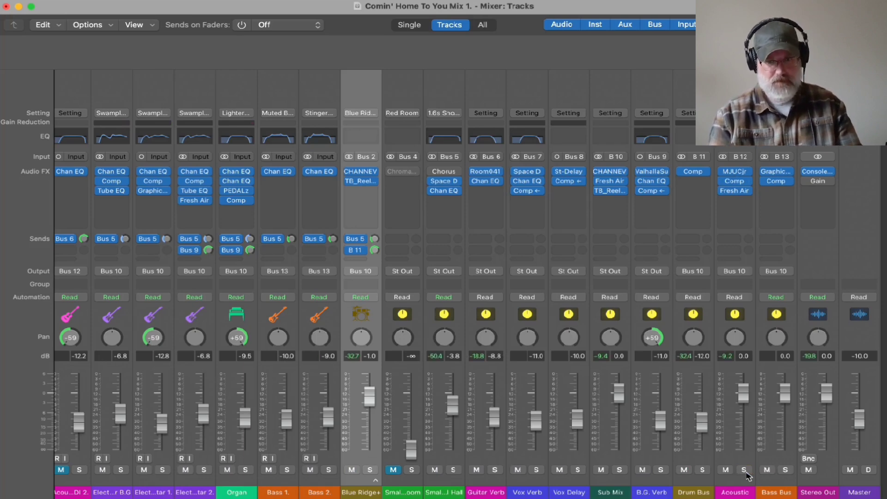
scroll(374, 399, left, 2)
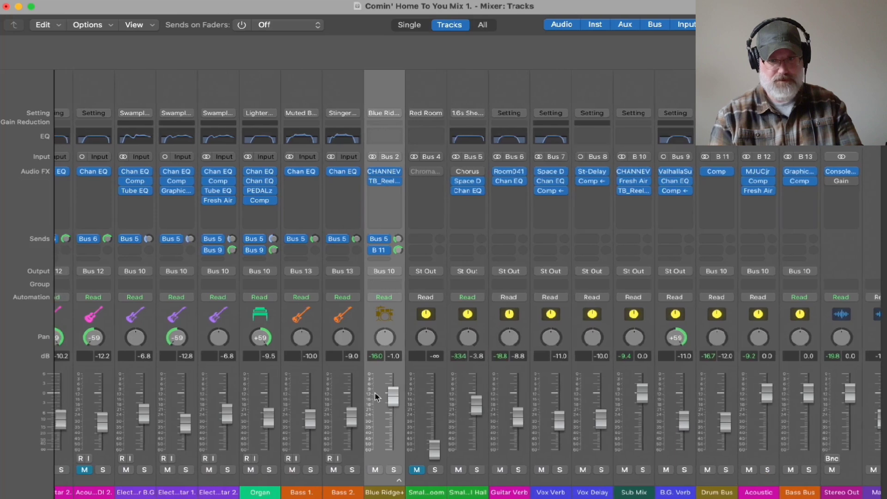
scroll(324, 396, left, 5)
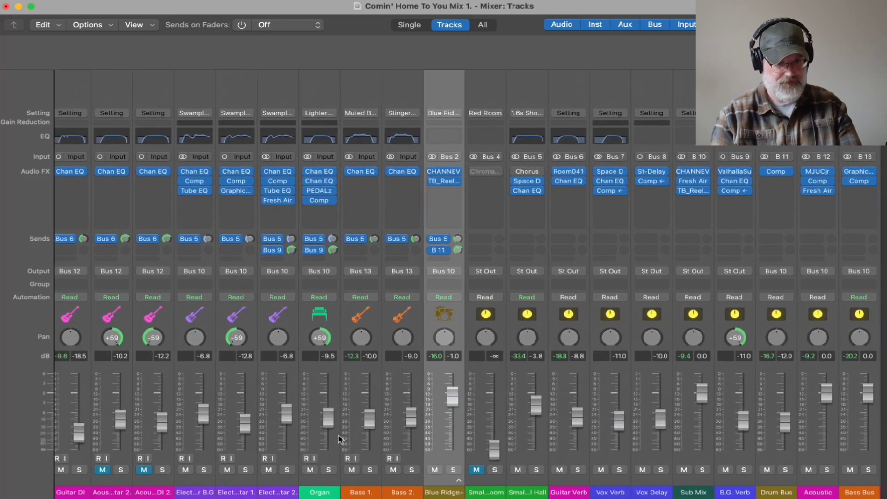
scroll(241, 478, left, 1)
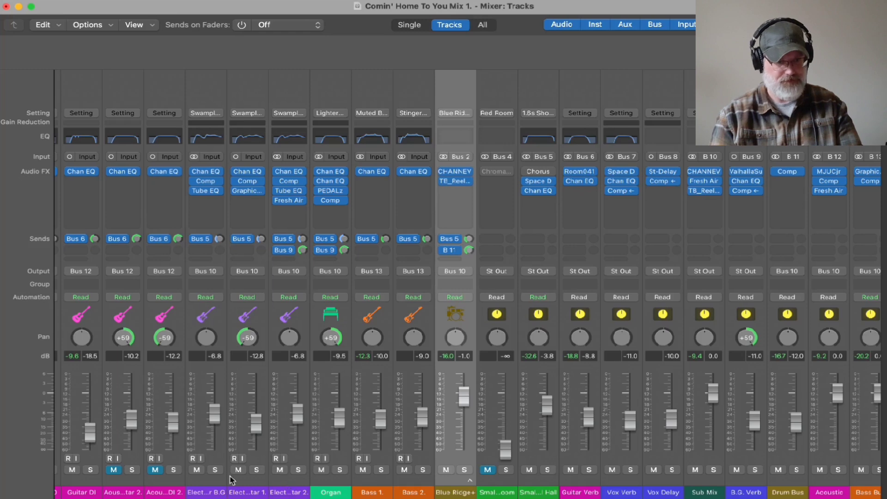
Solo the Acoustic bus again, and unmute Aoustic Guitar 2. and Acoustic DI 2
scroll(808, 467, right, 8)
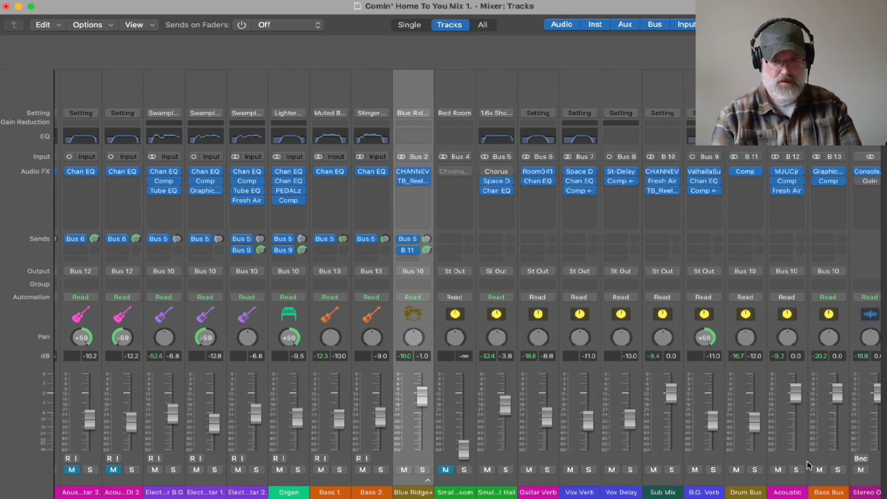
scroll(261, 485, left, 13)
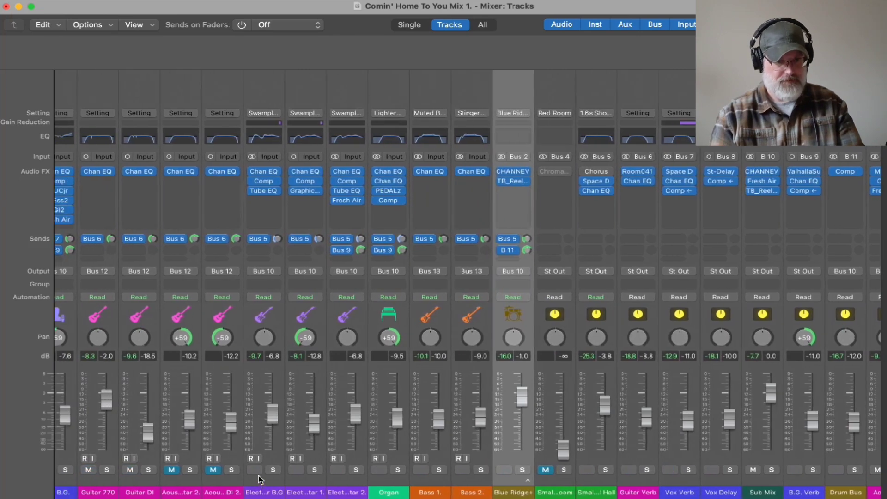
click(172, 469)
click(213, 470)
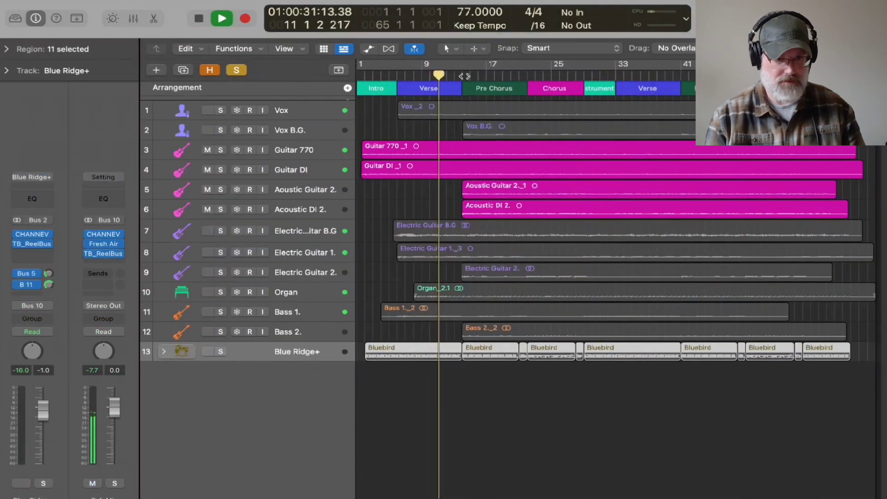
Move playback to just before the Pre Chorus in the main tracks window, and mute Guitar 770 and Guitar DI in the mixer
click(465, 74)
drag(464, 74, 454, 74)
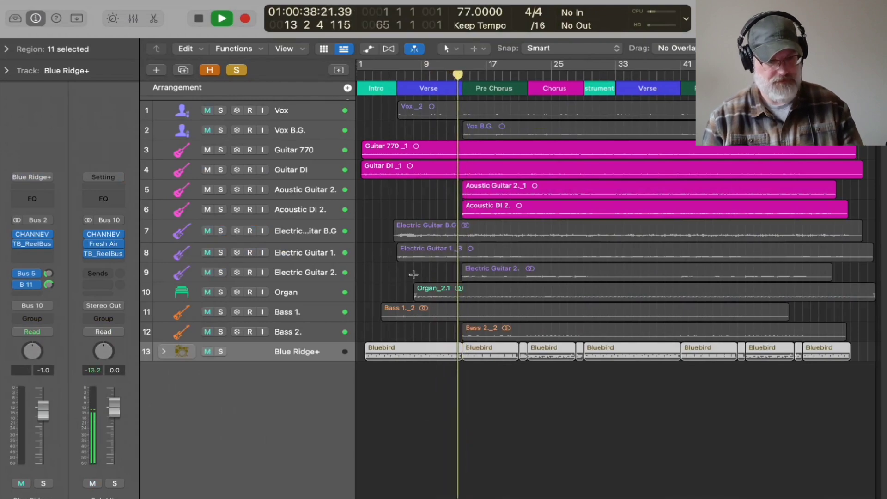
key(ctrl+Left)
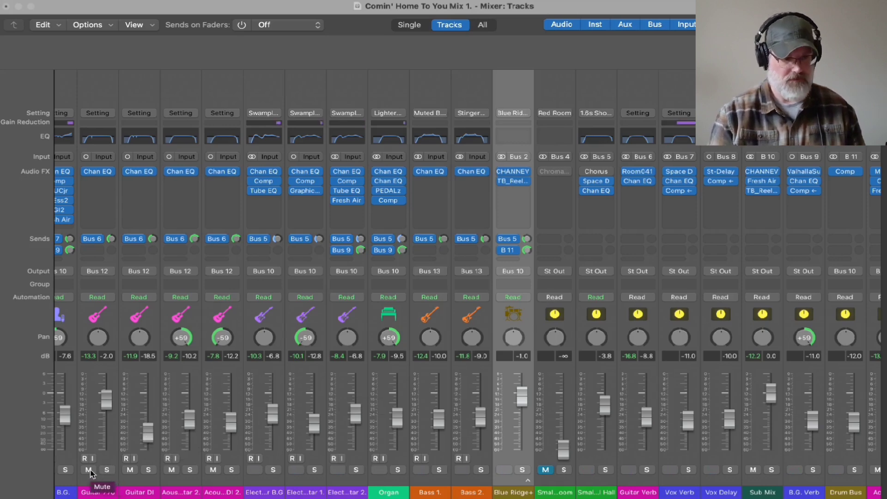
click(89, 470)
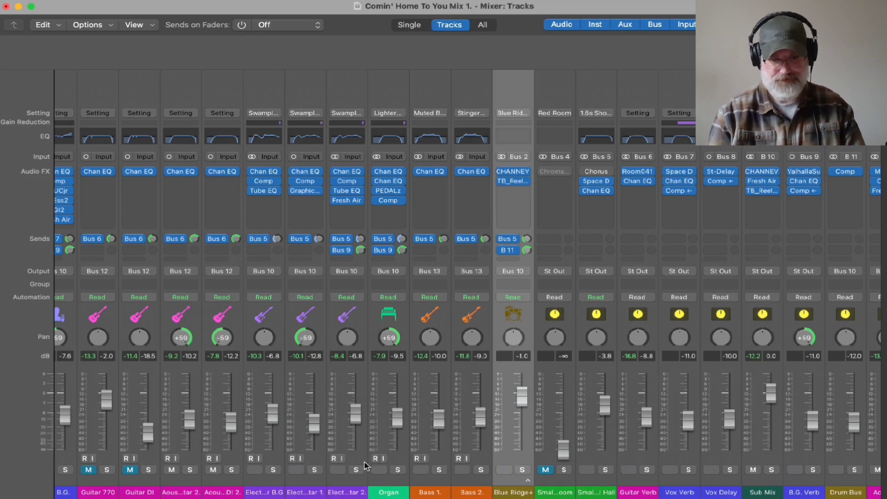
Bypass MJUCjr, Compressor and Fresh Air on the Acoustic bus to hear the second acoustic guitar pair unprocessed
scroll(365, 464, right, 4)
scroll(365, 464, right, 1)
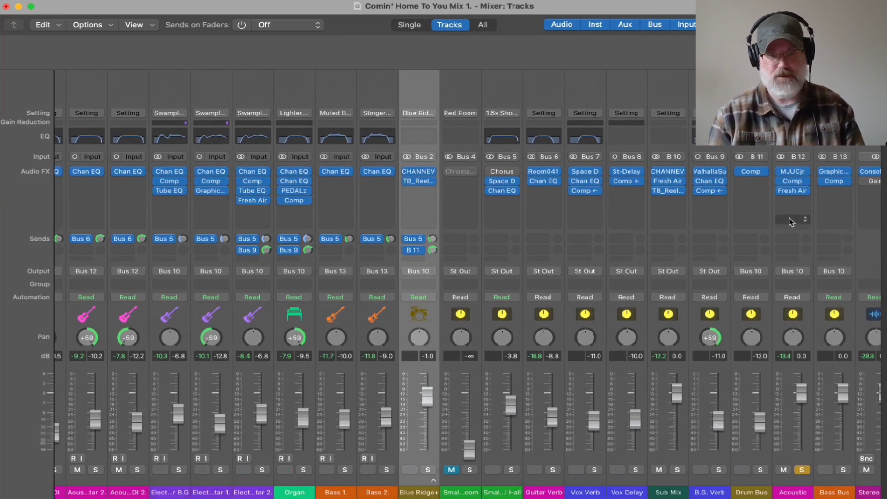
click(780, 181)
click(780, 190)
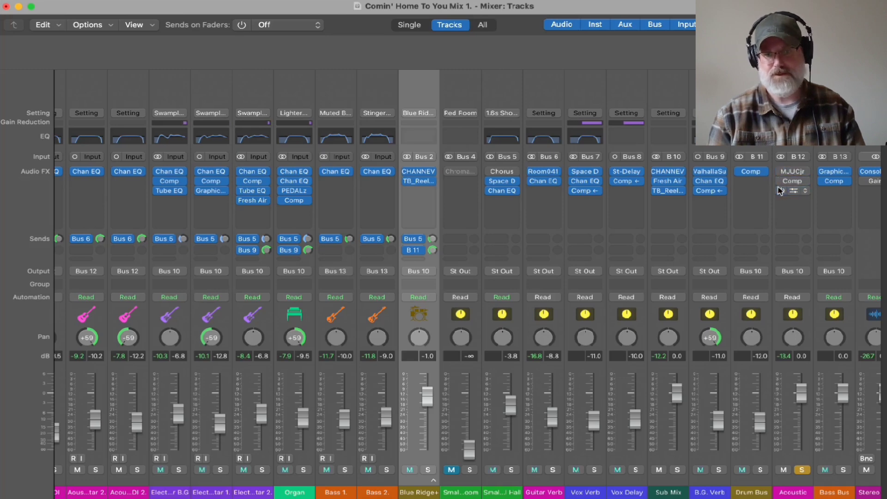
Re-enable MJUCjr, Compressor and Fresh Air on the Acoustic bus
click(781, 182)
click(781, 182)
click(780, 191)
Unmute Guitar 770 and Guitar DI, and clear the solo on the Acoustic bus
scroll(500, 285, left, 5)
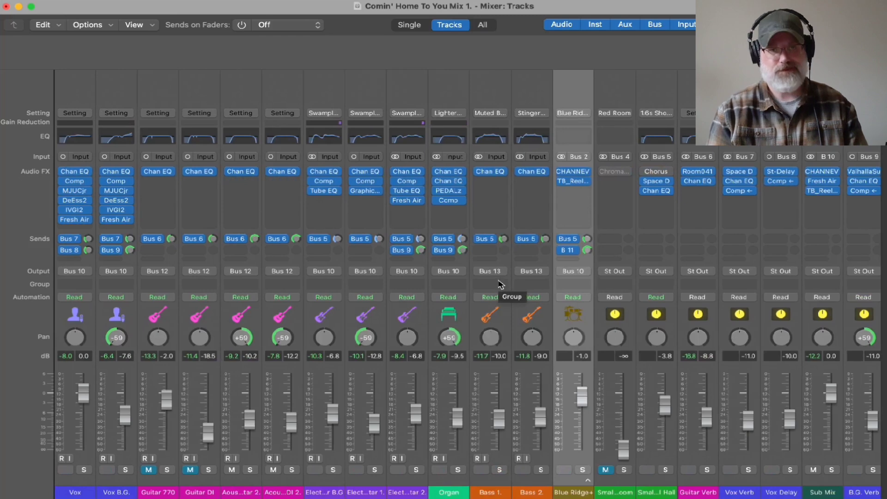
click(165, 470)
click(190, 469)
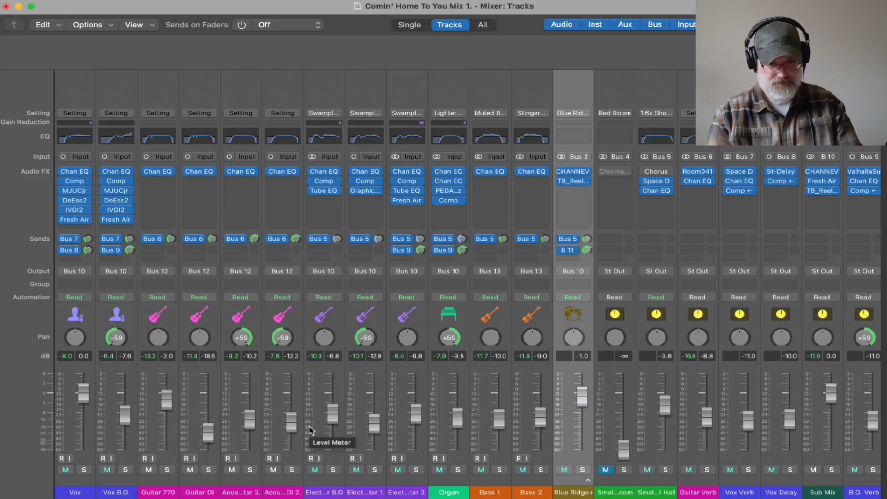
scroll(310, 430, right, 5)
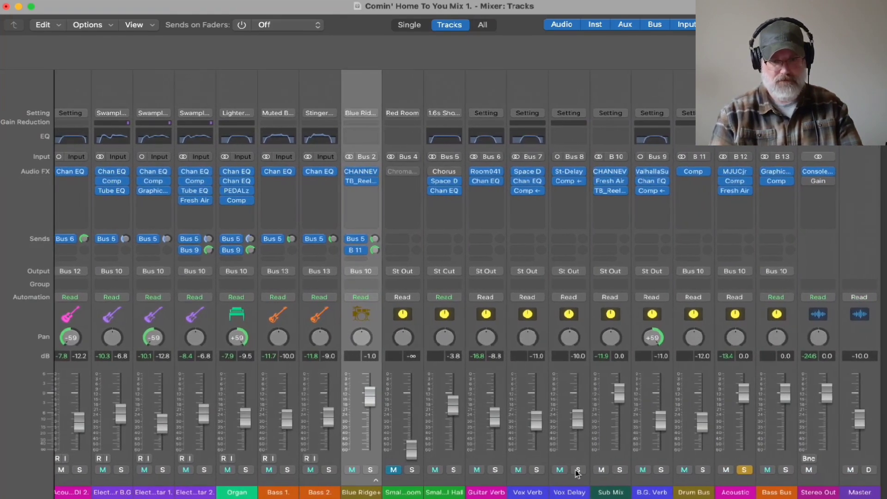
click(745, 469)
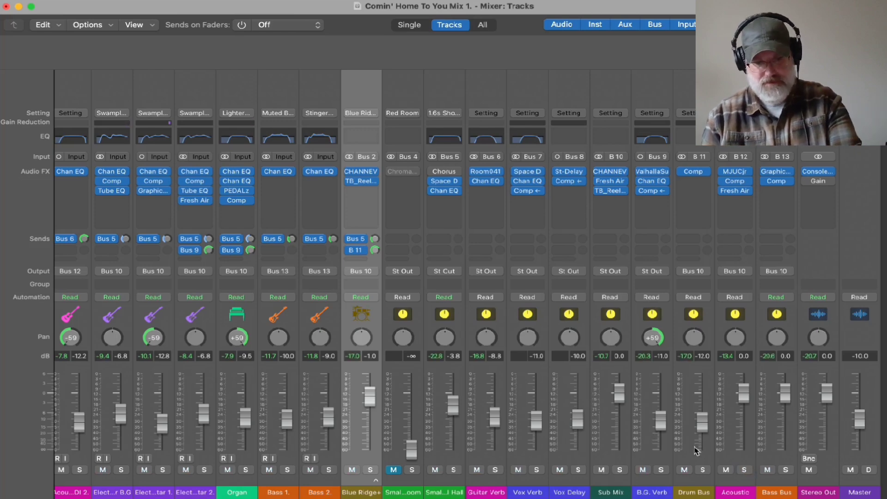
Expand the Blue Ridge+ drum stack to examine its individual channels from Overheads to Hand Claps, and collapse it again
scroll(569, 469, left, 10)
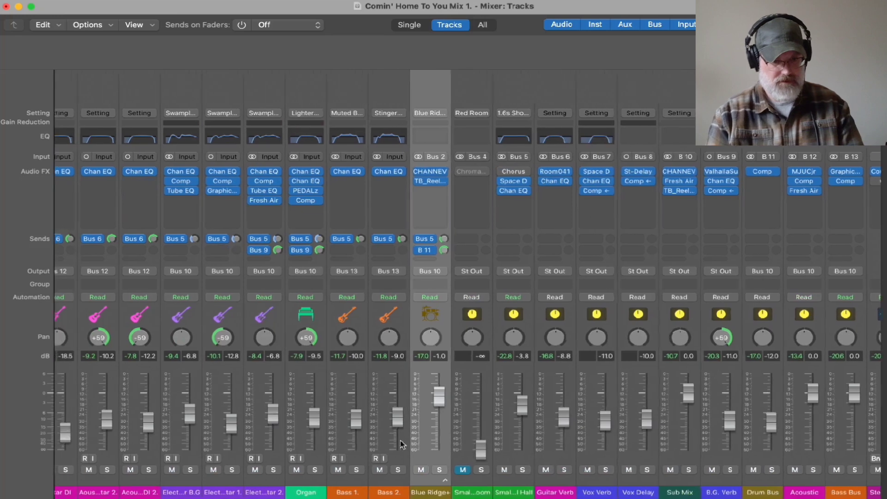
scroll(457, 462, right, 4)
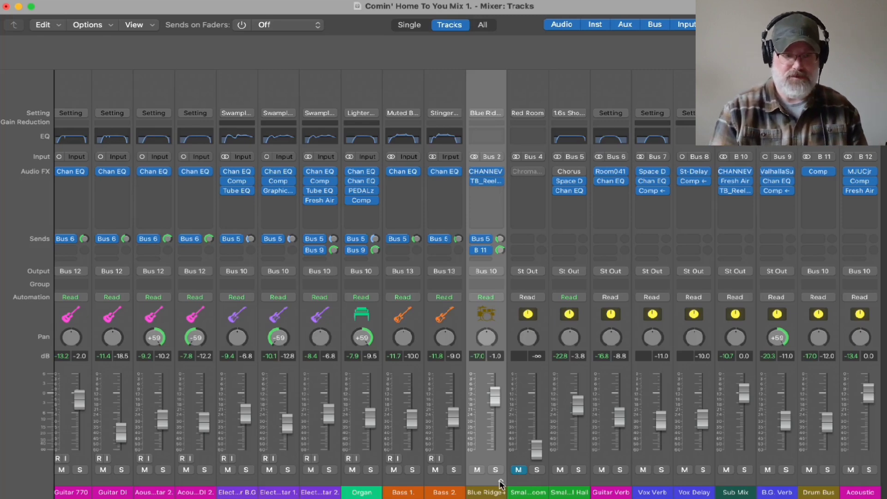
click(500, 482)
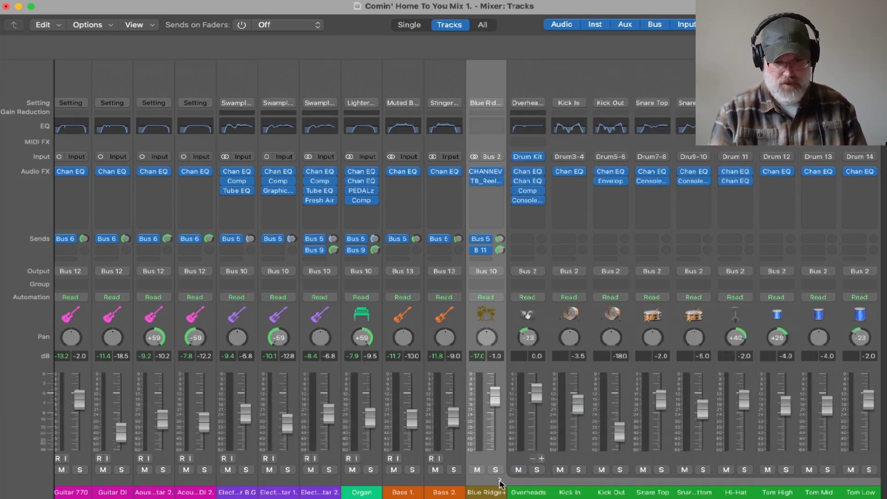
scroll(499, 486, right, 2)
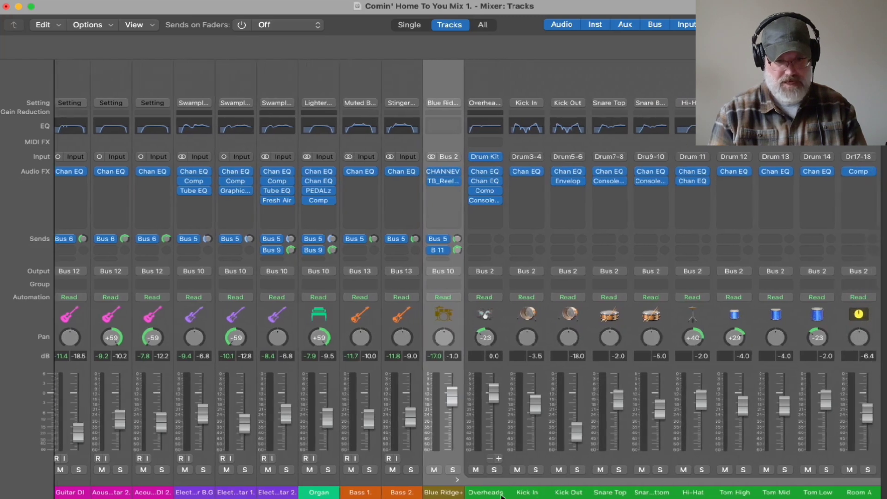
scroll(502, 493, right, 5)
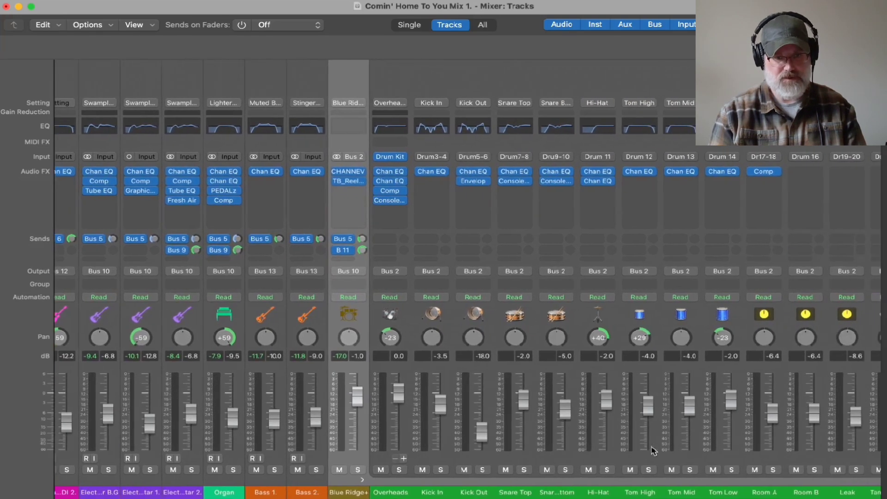
scroll(653, 451, right, 1)
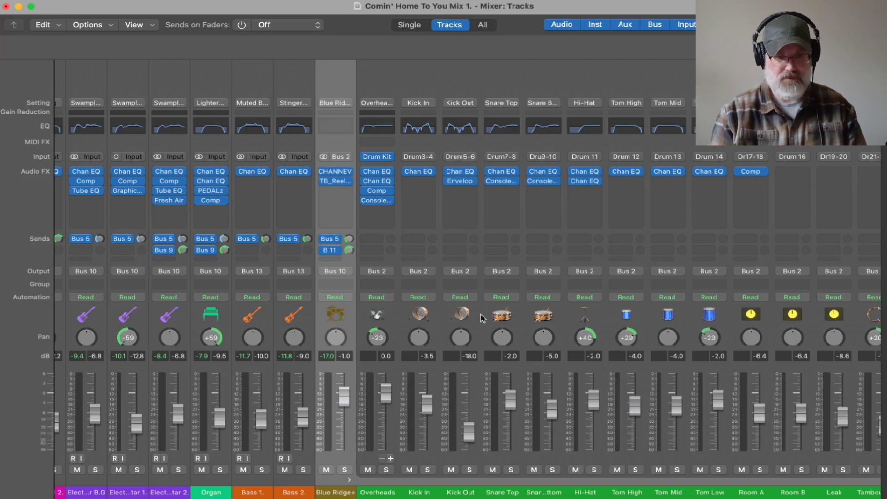
scroll(462, 317, right, 3)
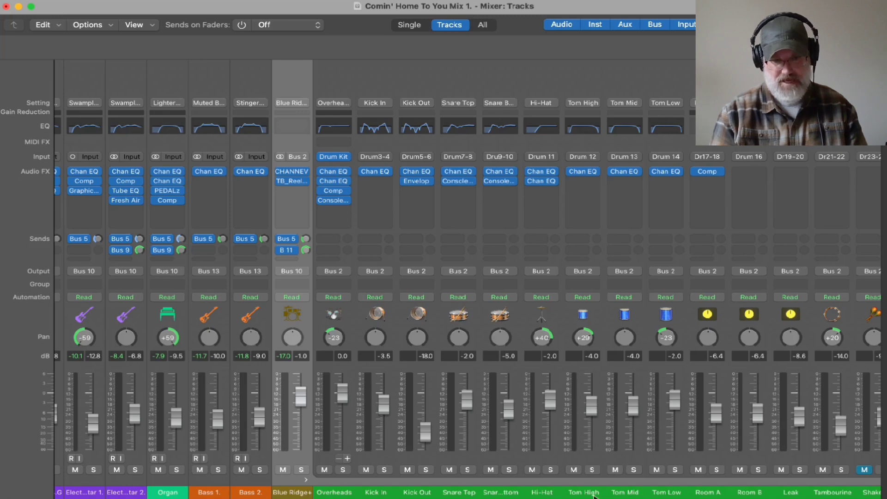
scroll(597, 495, right, 5)
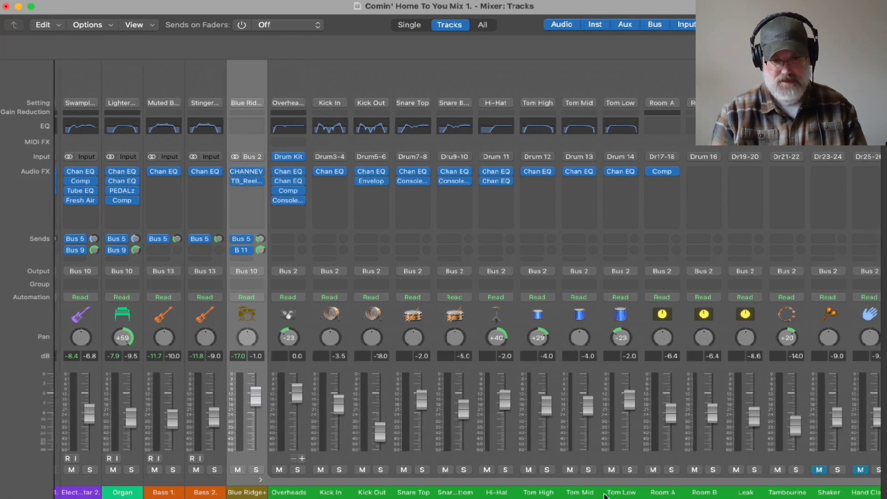
scroll(601, 496, right, 1)
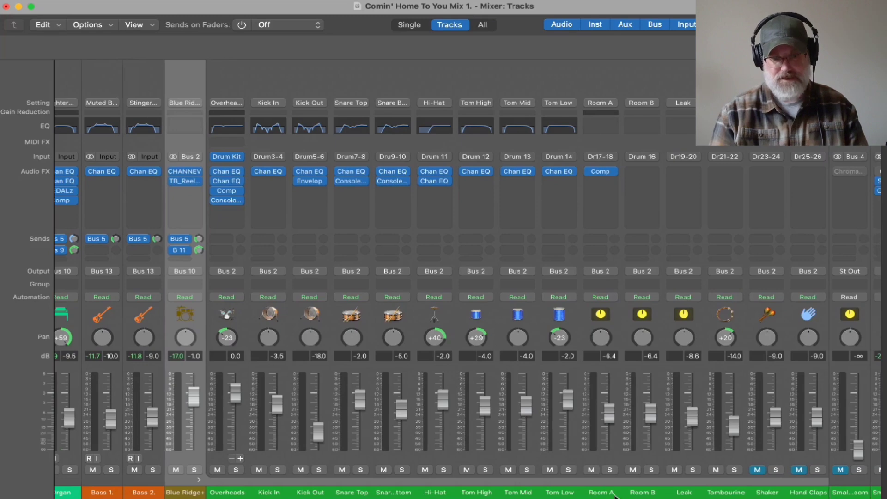
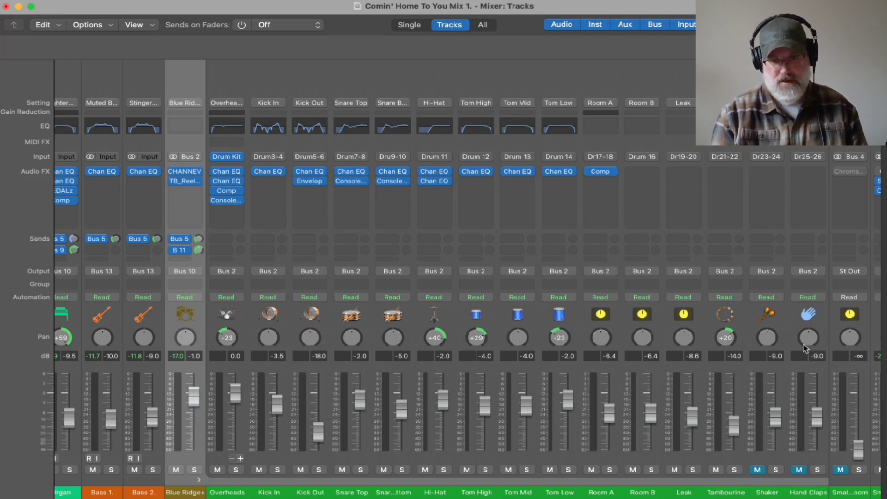
scroll(761, 485, right, 1)
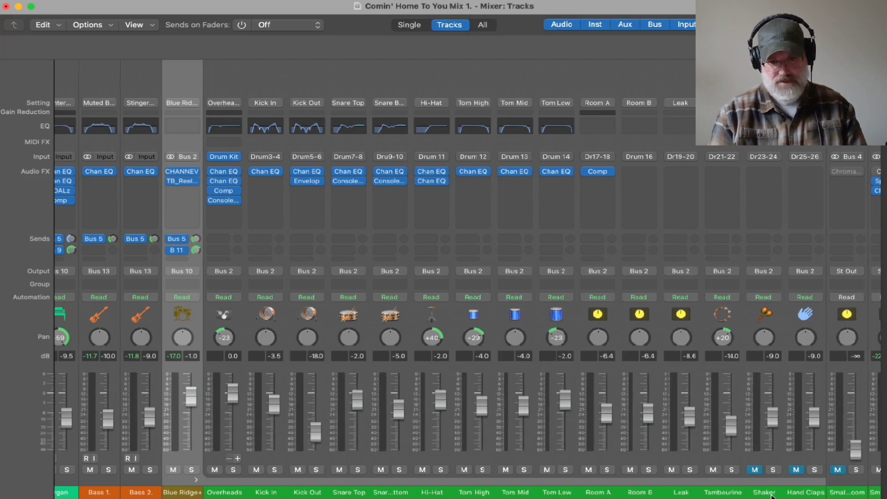
scroll(774, 496, right, 3)
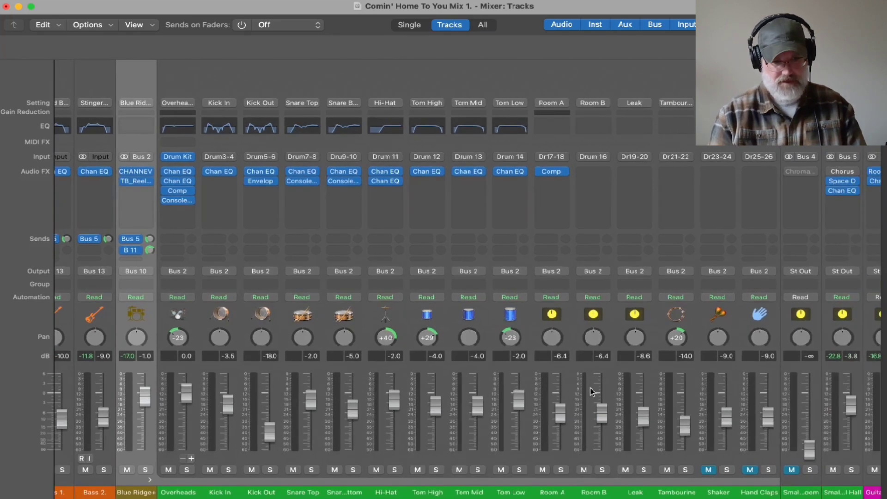
scroll(231, 376, left, 6)
click(267, 480)
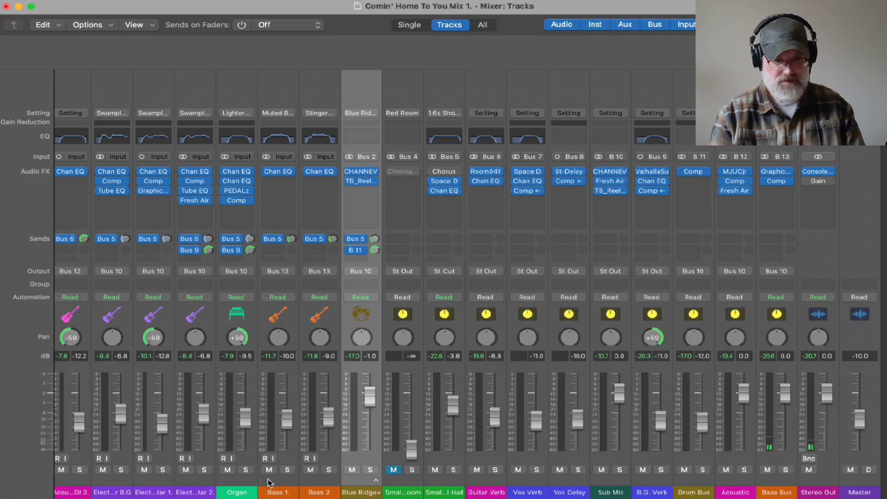
Raise the Snare Bottom fader inside the Blue Ridge+ drum stack to -2.7 dB, and collapse the stack
click(376, 481)
scroll(615, 443, right, 5)
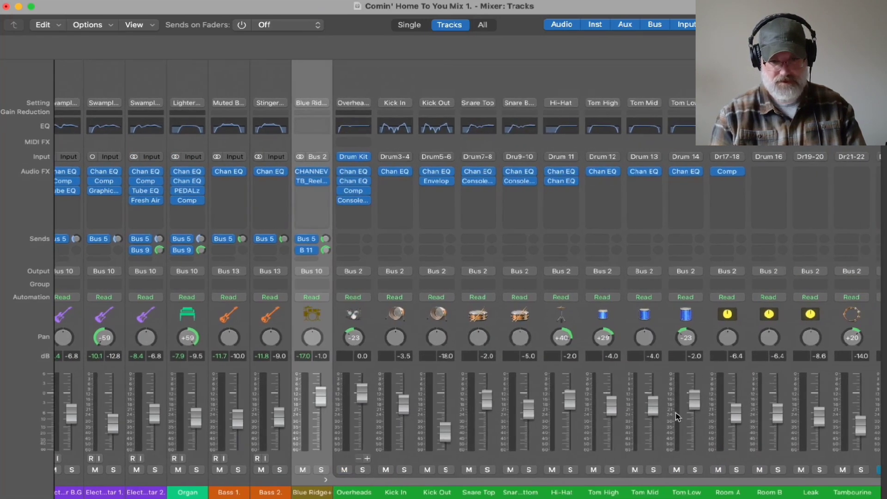
scroll(778, 441, right, 2)
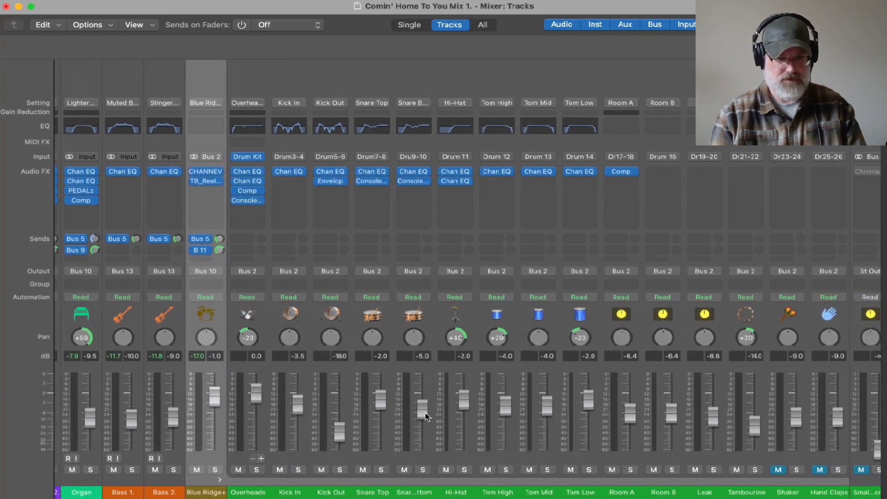
mouse_move(425, 414)
mouse_down()
mouse_move(425, 391)
mouse_move(425, 440)
mouse_move(425, 404)
mouse_up()
scroll(610, 366, left, 3)
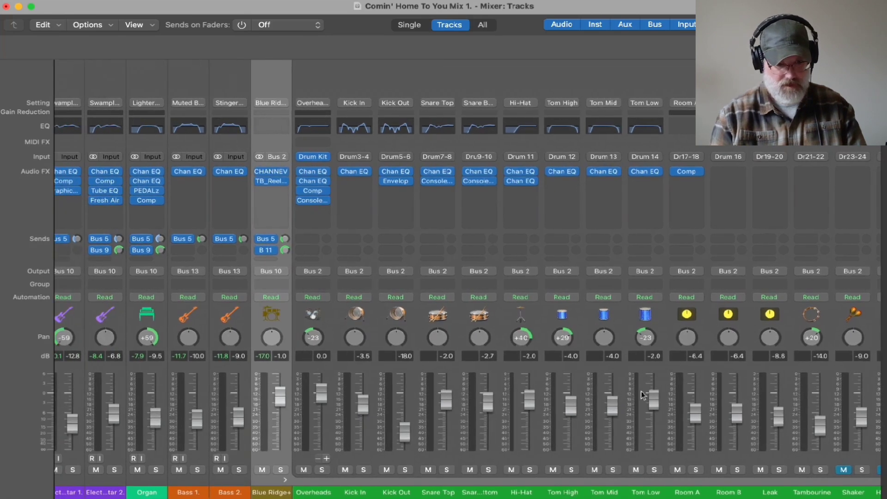
scroll(647, 462, left, 5)
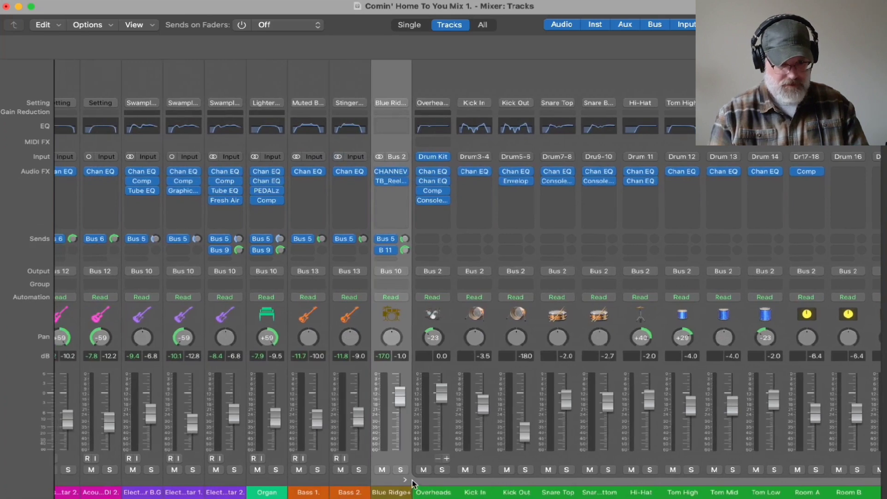
click(405, 481)
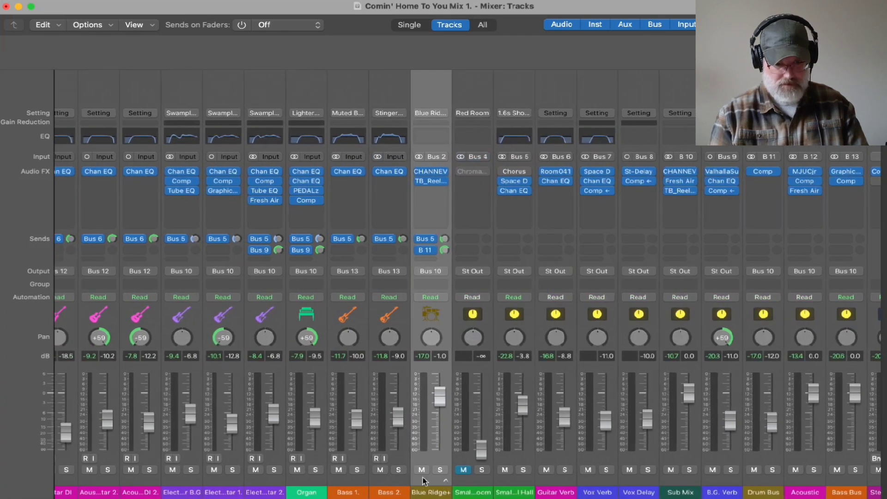
Look over the guitar, bass and bus channels in the mixer, and select the Electric Guitar B.G channel
scroll(588, 474, right, 3)
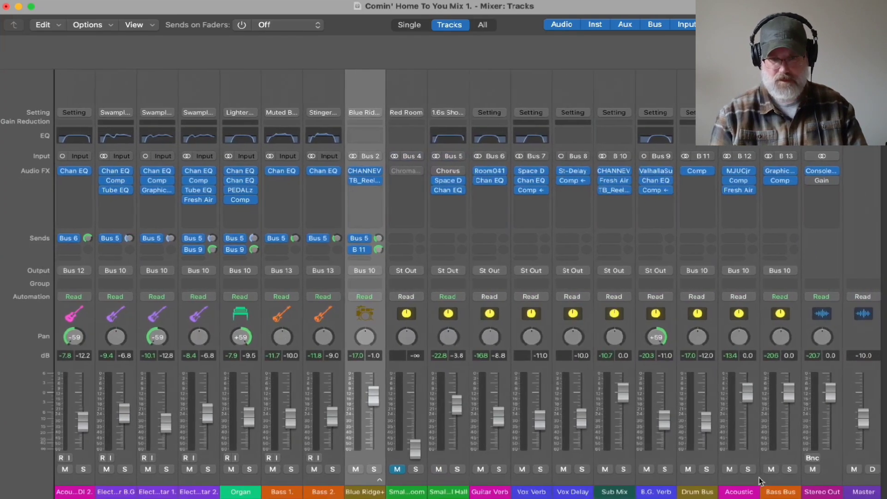
scroll(761, 480, left, 5)
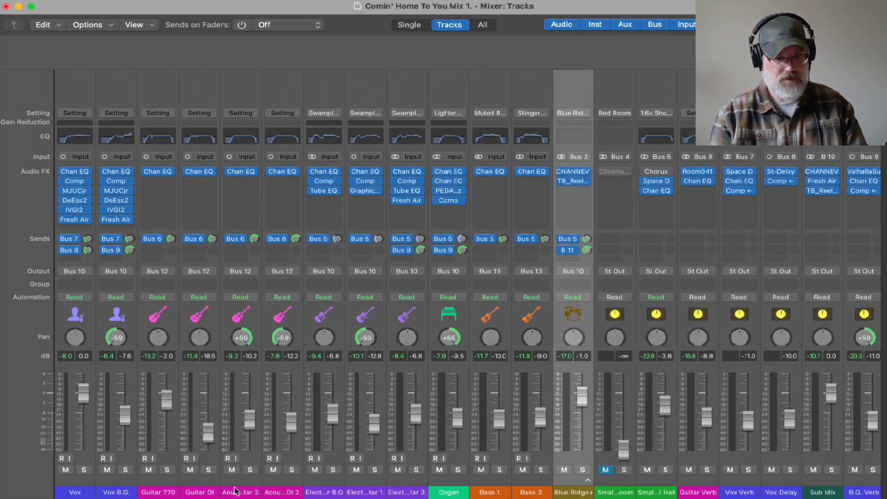
scroll(310, 488, right, 2)
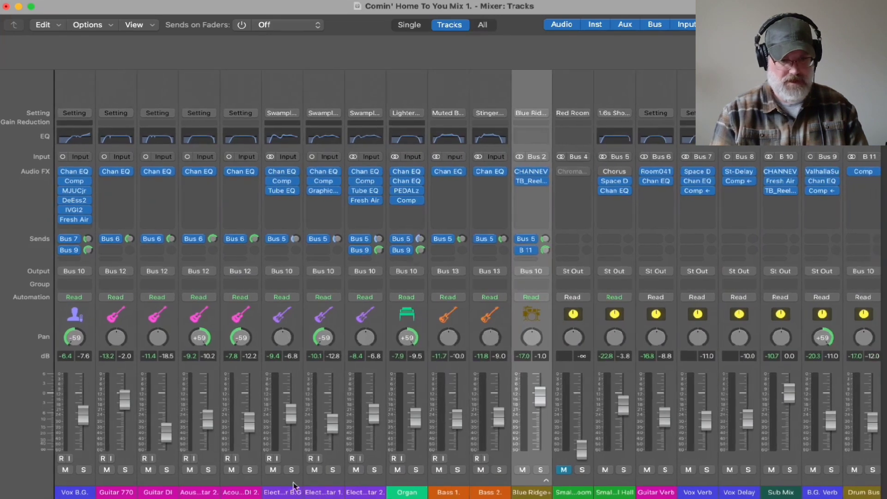
scroll(315, 476, right, 4)
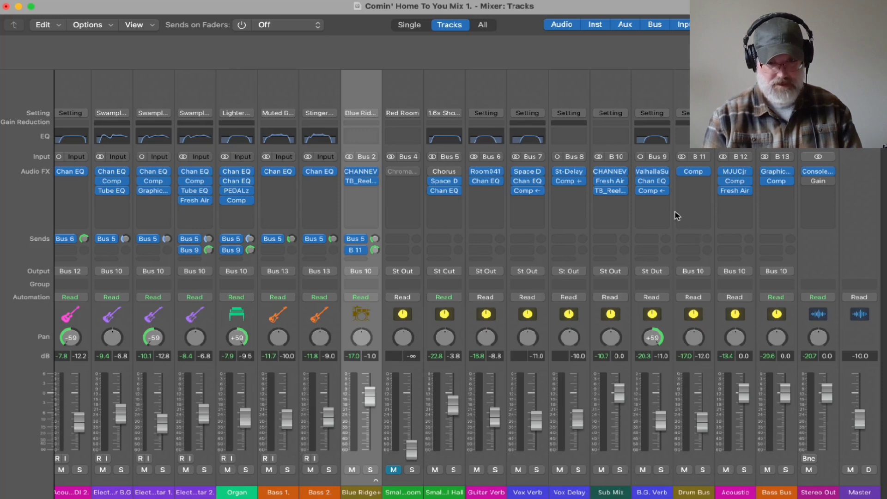
click(122, 319)
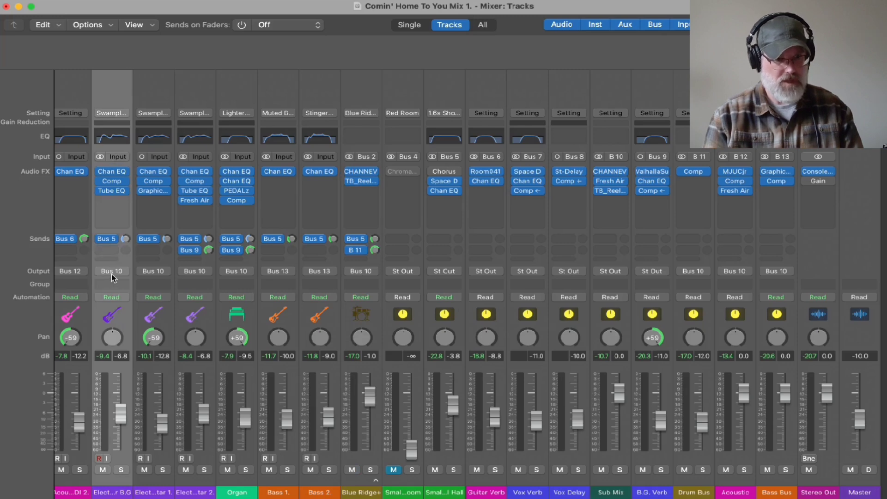
Examine the output assignments of the vocal, guitar and organ channels and how they feed the Sub Mix bus
scroll(111, 275, left, 3)
scroll(178, 274, right, 3)
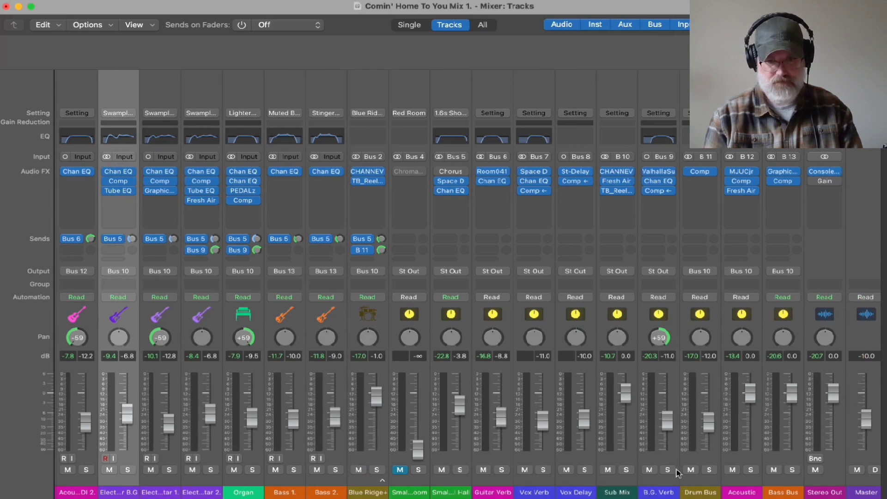
mouse_move(675, 197)
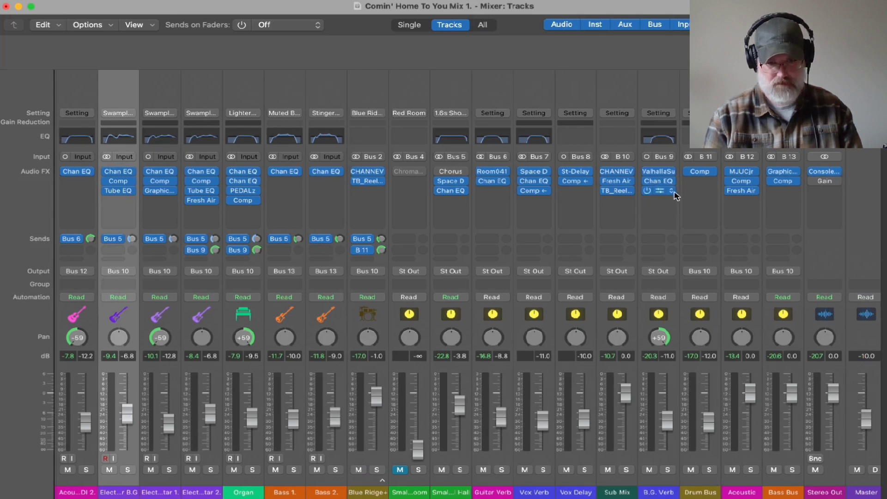
scroll(675, 199, right, 1)
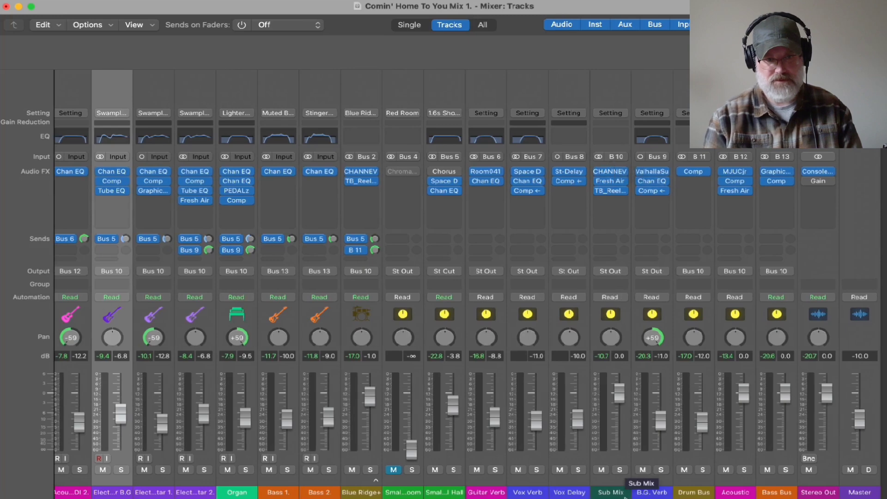
scroll(624, 497, left, 3)
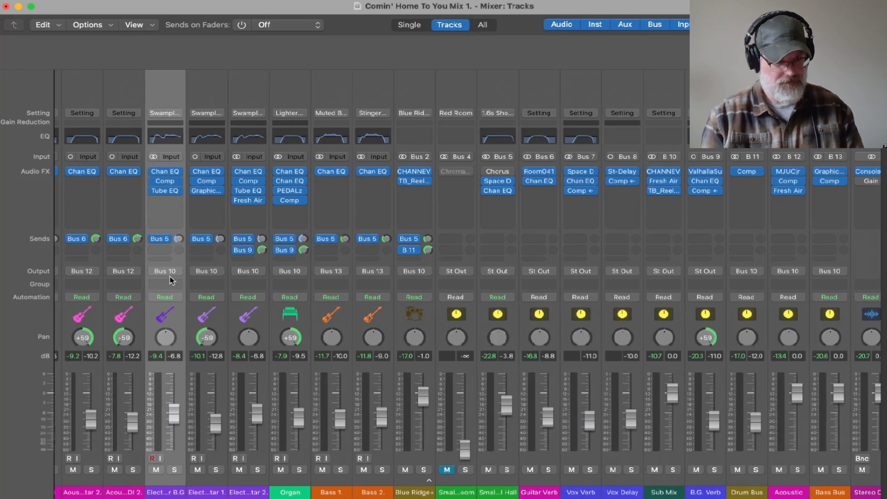
scroll(171, 280, left, 5)
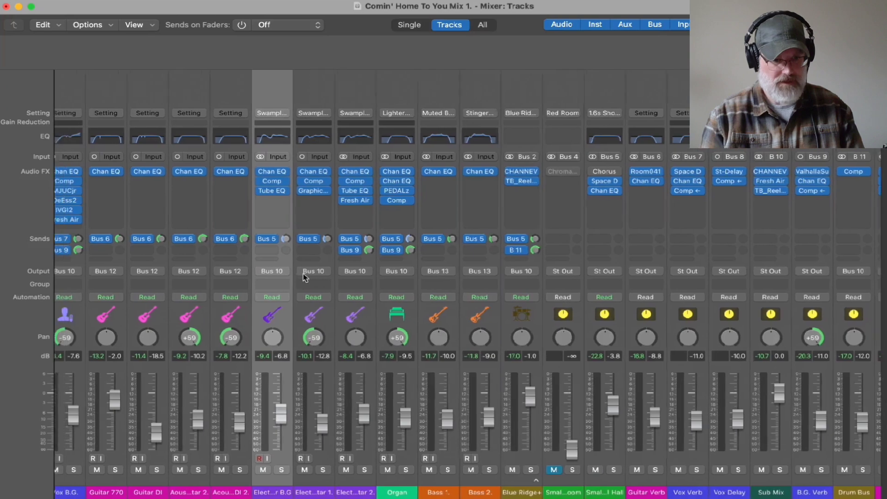
scroll(296, 277, left, 3)
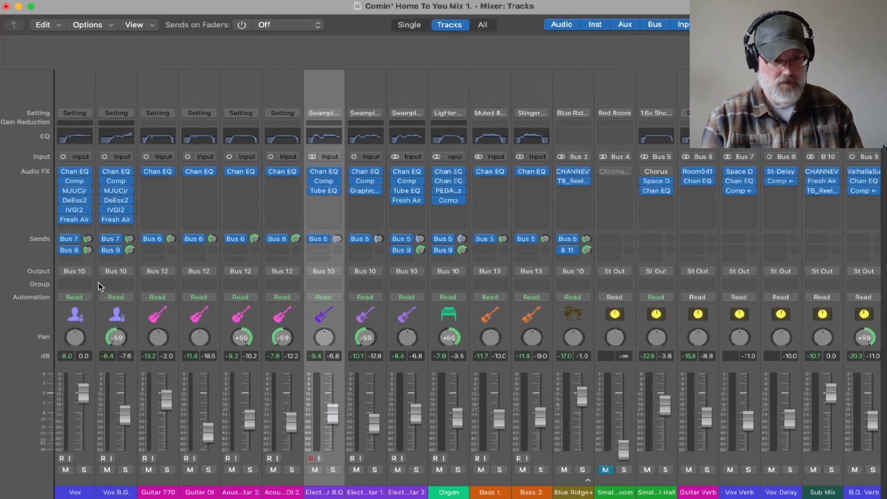
scroll(124, 274, right, 5)
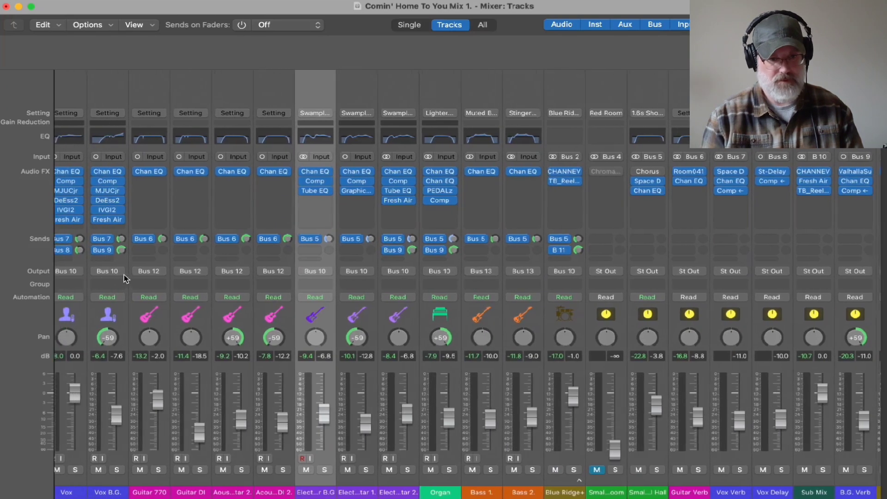
scroll(377, 277, right, 3)
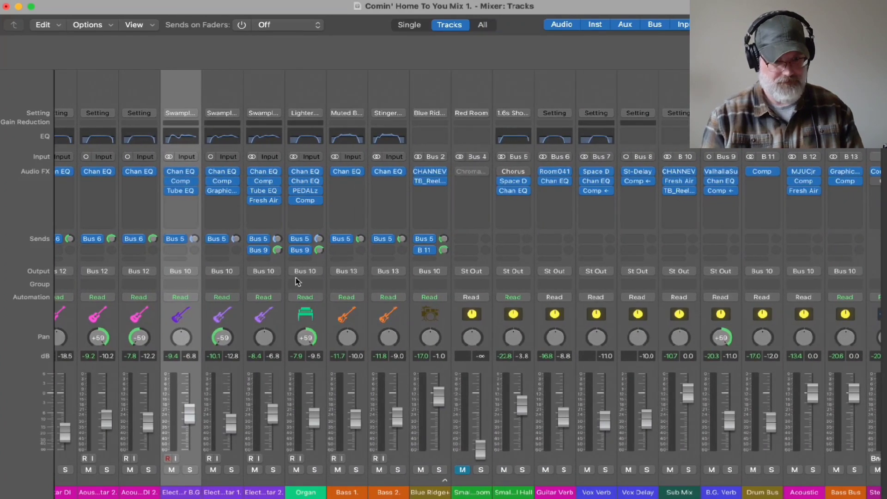
Look over the channel and bus routing across the mixer, start playback, and briefly audition the Vox B.G. channel
scroll(302, 273, right, 1)
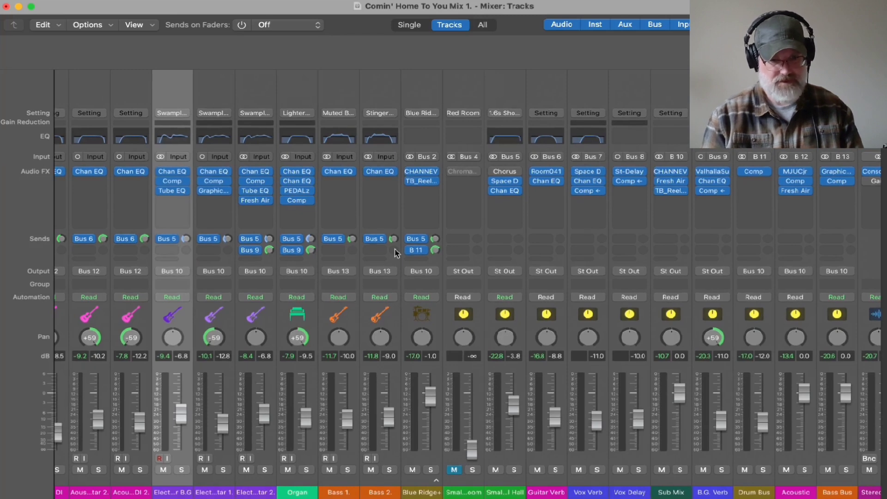
scroll(486, 270, left, 10)
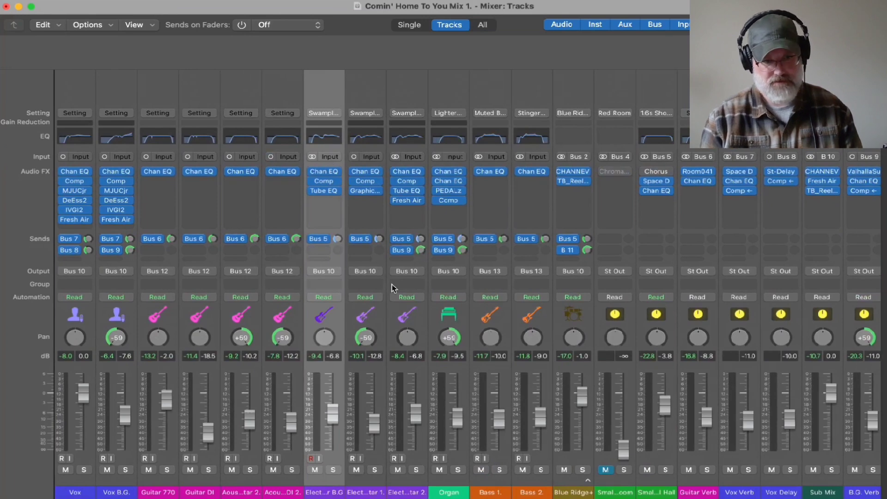
scroll(647, 281, right, 8)
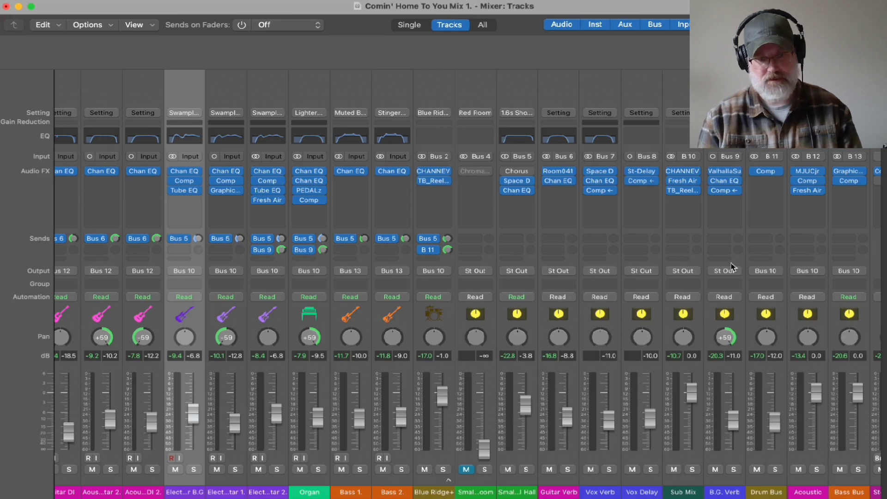
scroll(134, 239, left, 5)
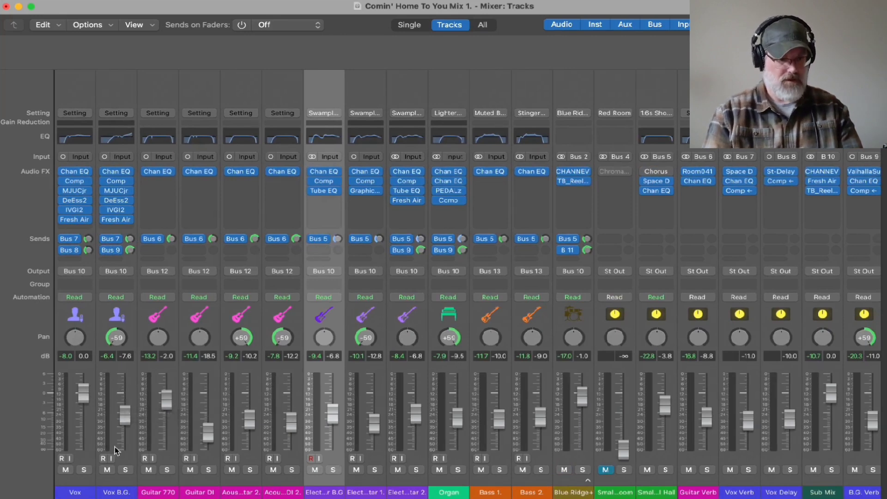
key(space)
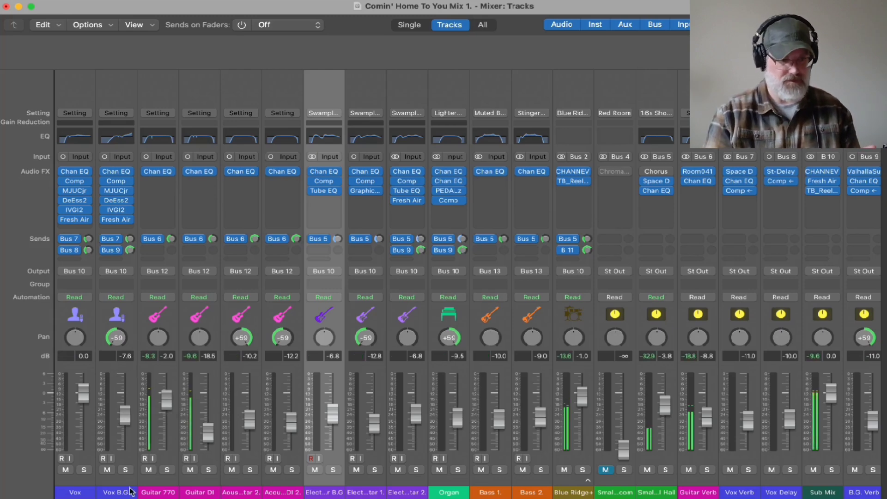
click(126, 470)
click(126, 469)
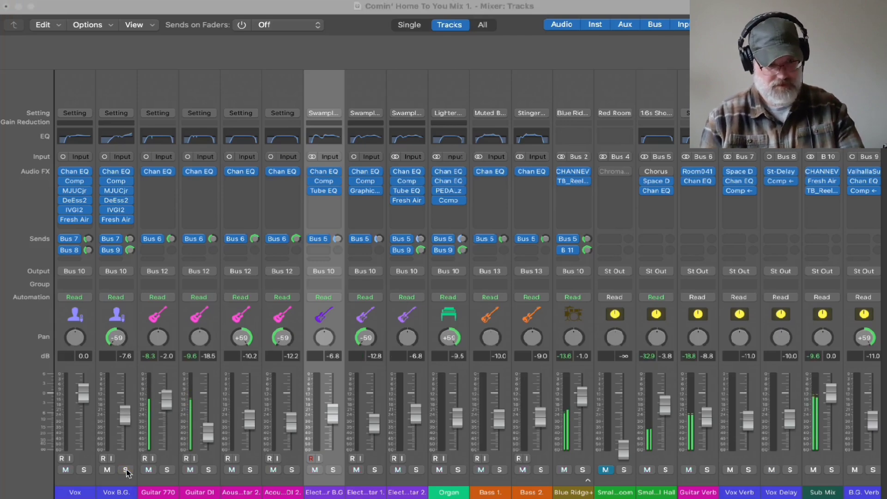
Stop playback, move the playhead to the start of the Pre Chorus at bar 14, and select the Vox B.G. track
key(super+2)
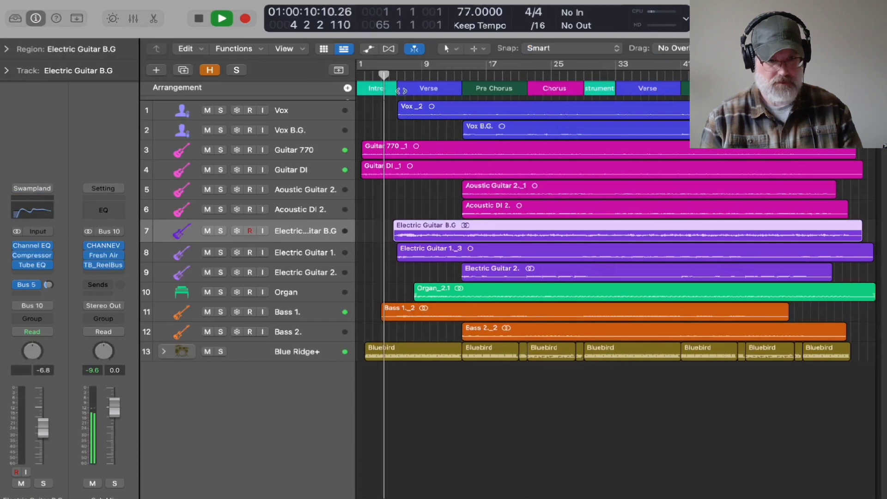
key(space)
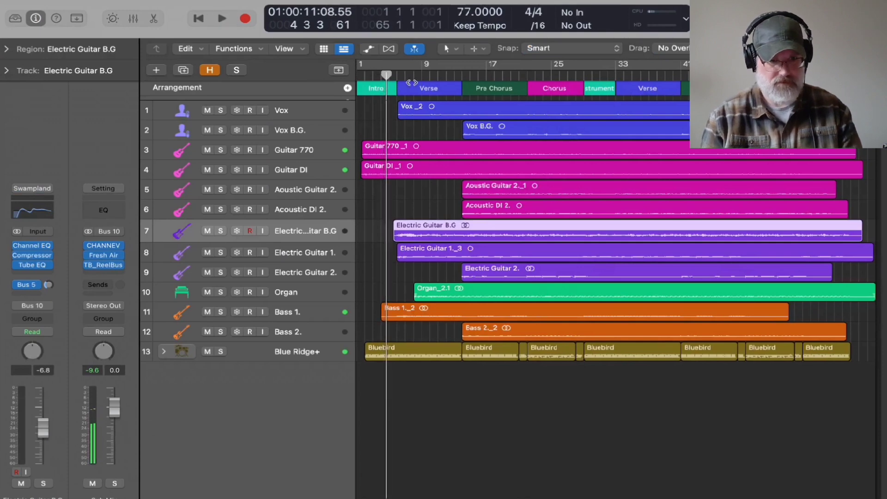
drag(387, 75, 462, 76)
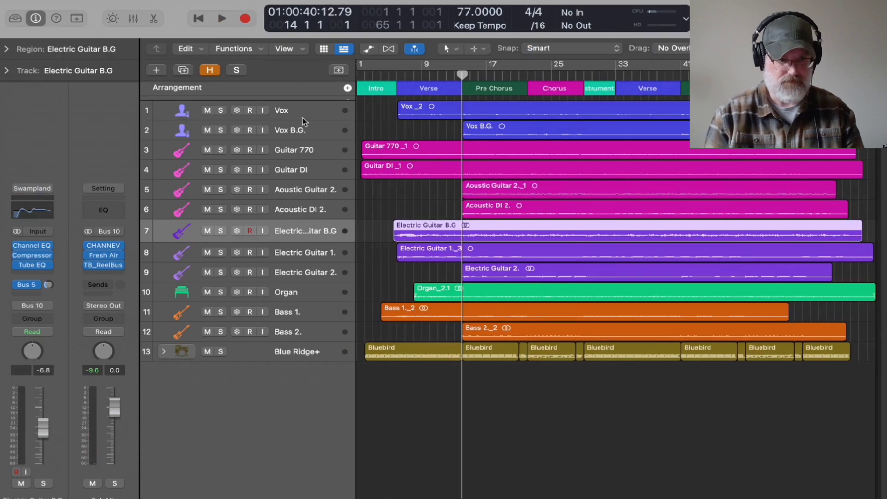
click(314, 130)
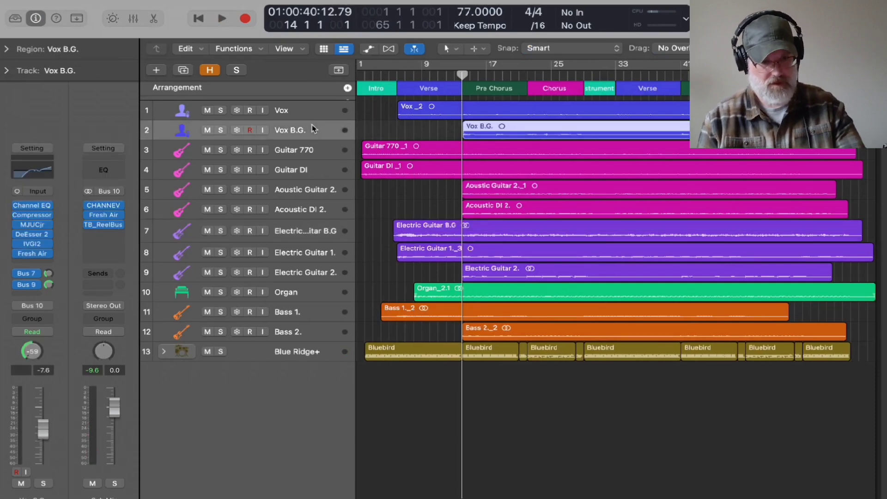
Return to the mixer, solo the Vox B.G. channel, and set its pan to -53
key(super+2)
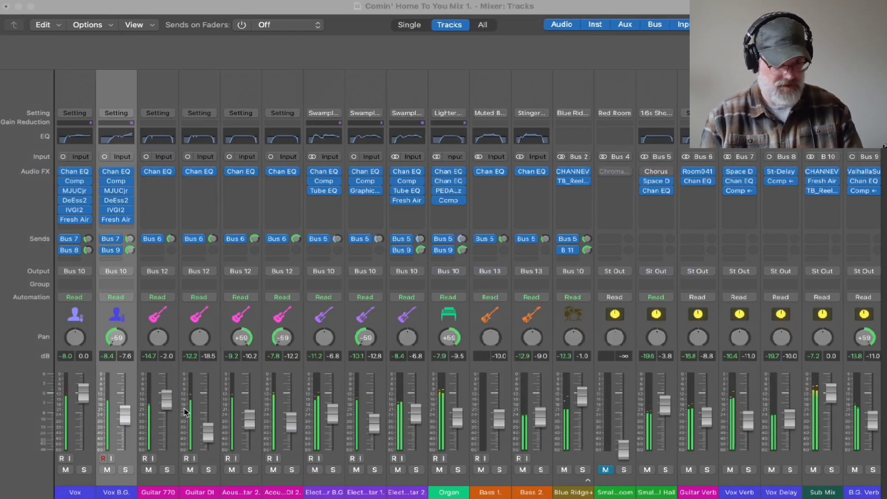
click(126, 470)
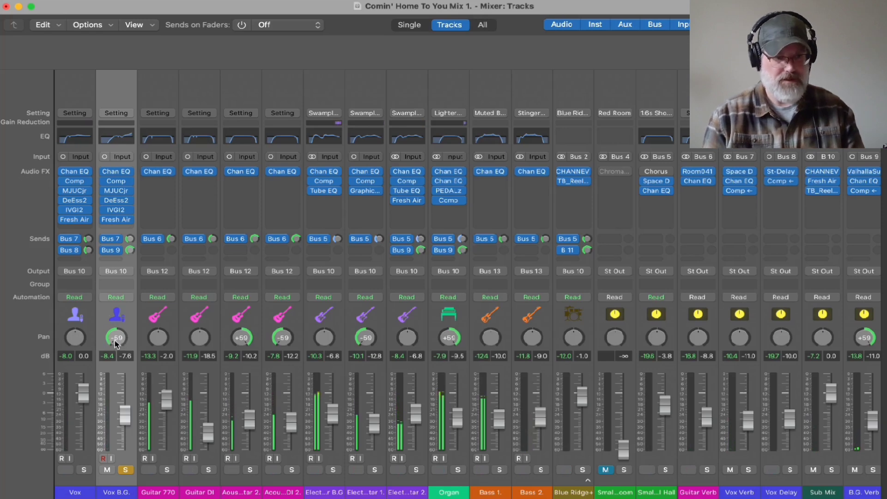
mouse_move(117, 342)
mouse_down()
mouse_move(116, 286)
mouse_move(116, 346)
mouse_move(116, 286)
mouse_move(116, 337)
mouse_up()
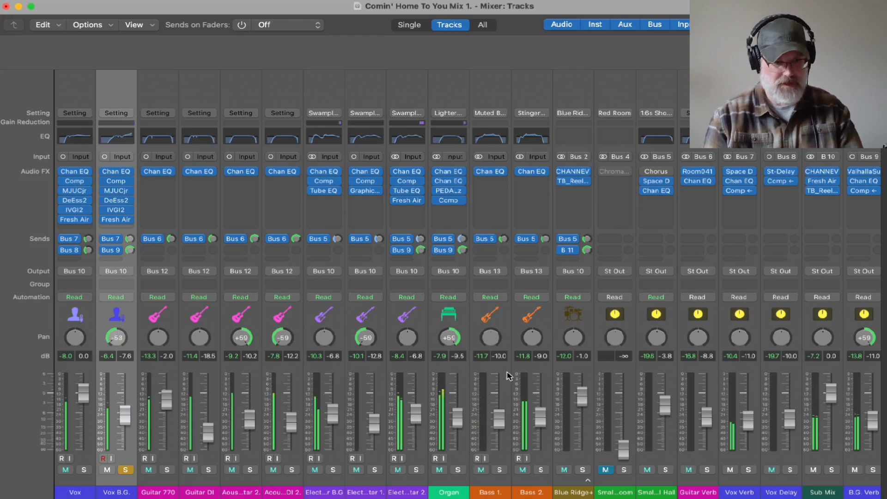
Select the B.G. Verb channel, examine its ValhallaSupermassive reverb settings, and close the plug-in
scroll(513, 379, right, 5)
scroll(615, 391, right, 1)
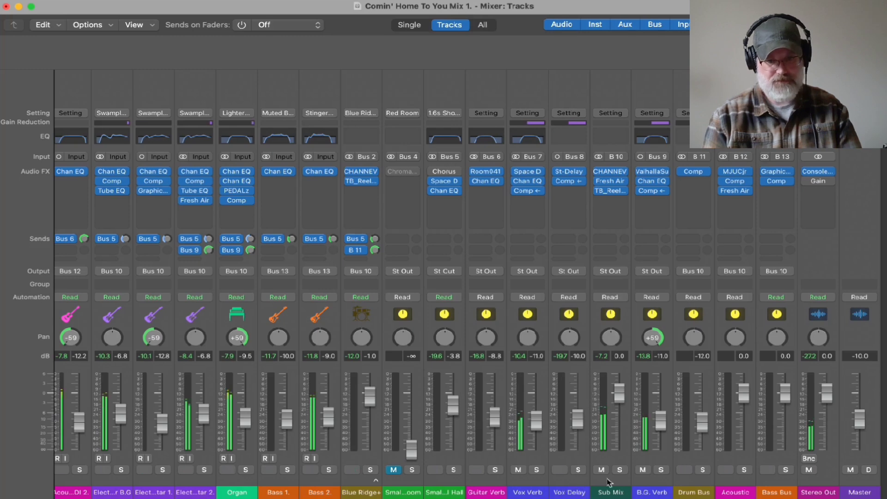
click(653, 485)
mouse_move(654, 174)
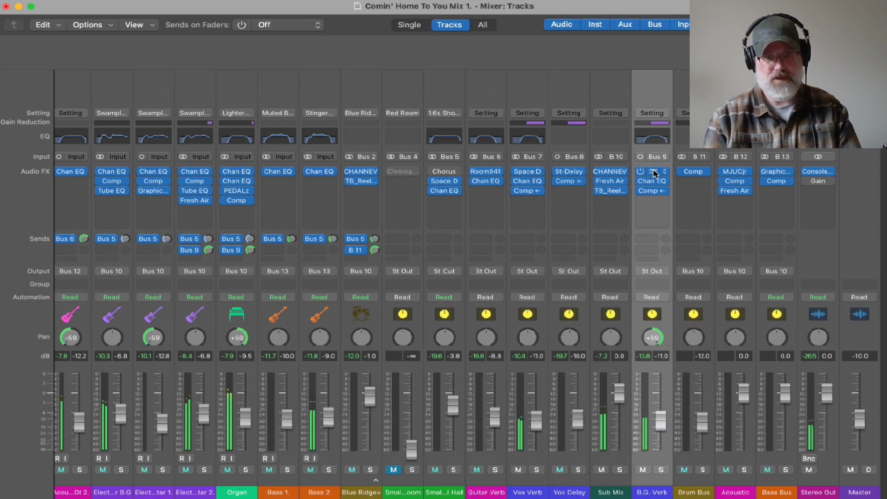
click(654, 175)
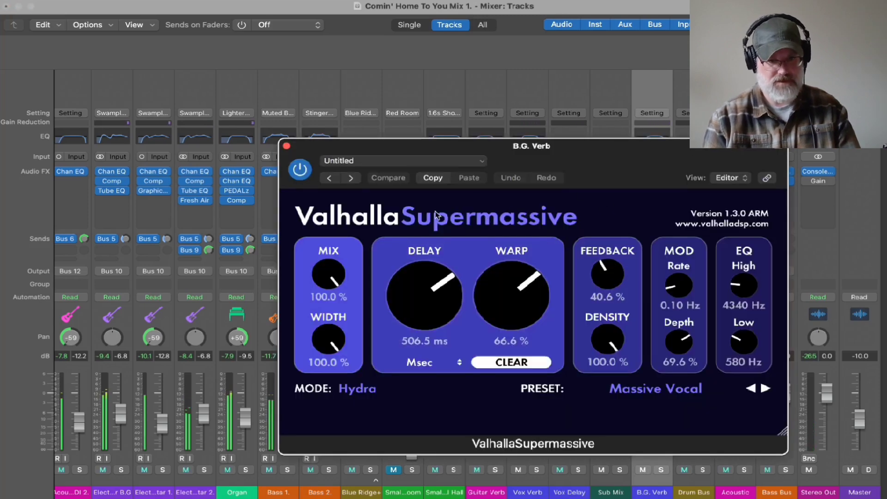
mouse_move(482, 298)
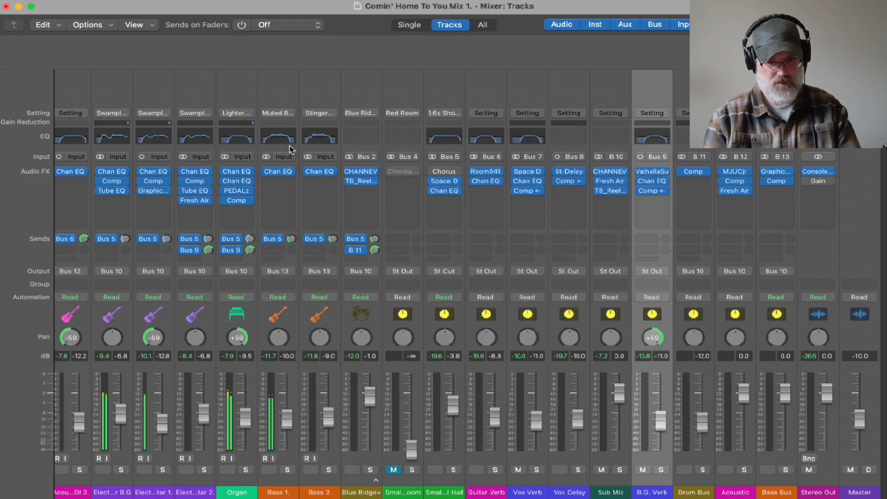
click(286, 146)
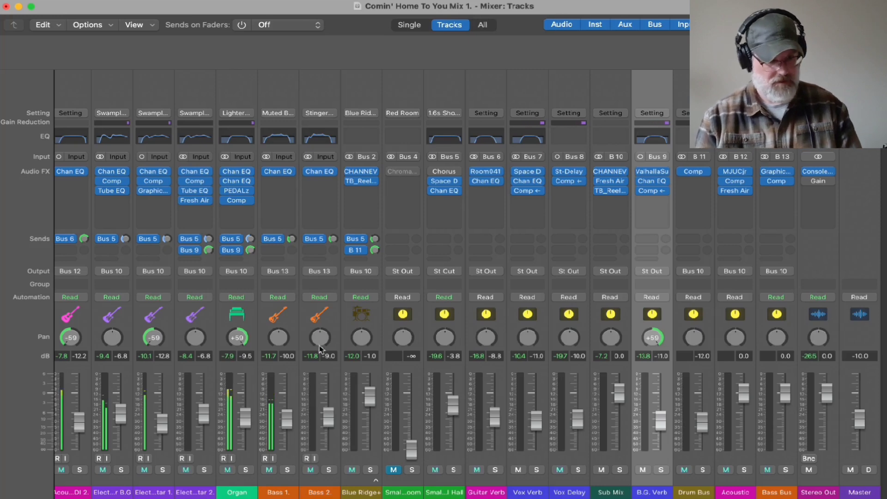
Take the Vox B.G. channel out of solo
scroll(390, 480, left, 5)
click(123, 470)
click(124, 470)
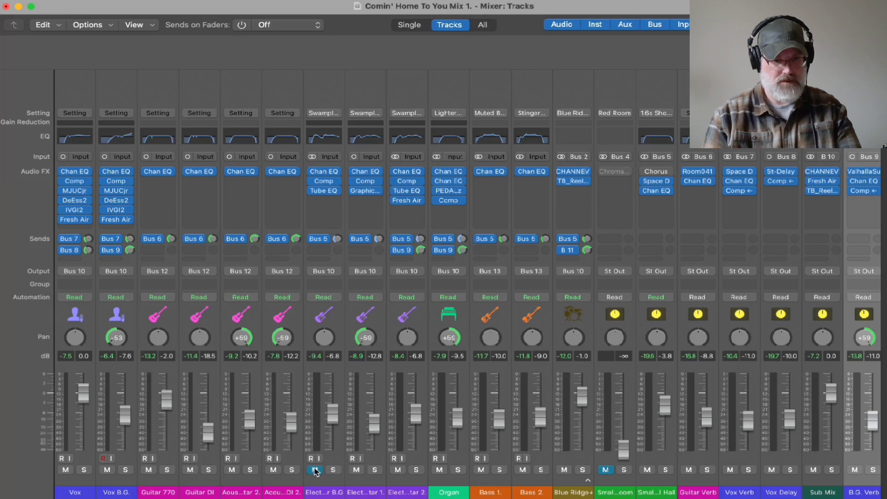
Play the song with Electric Guitar B.G soloed, check its region in the arrangement, and end the solo
key(space)
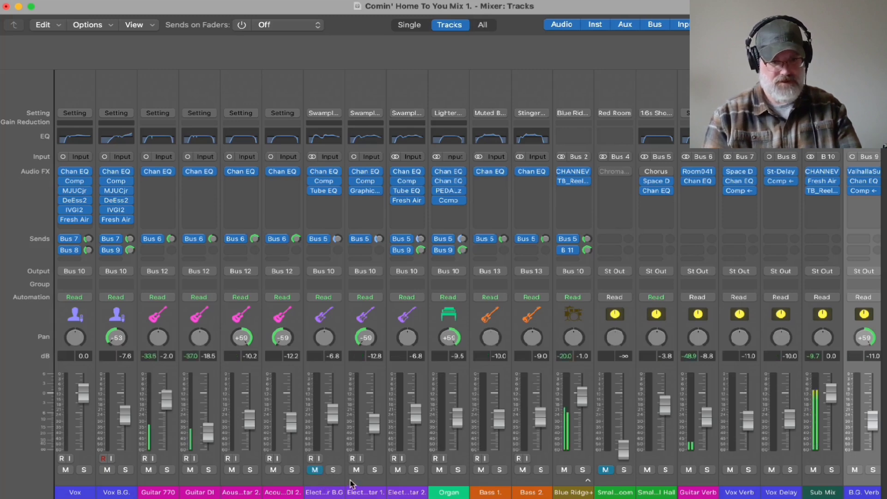
click(334, 470)
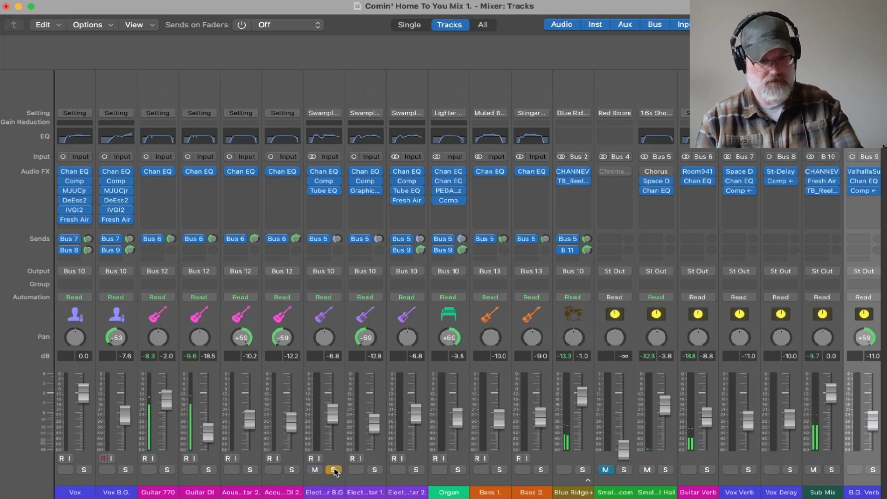
key(super+w)
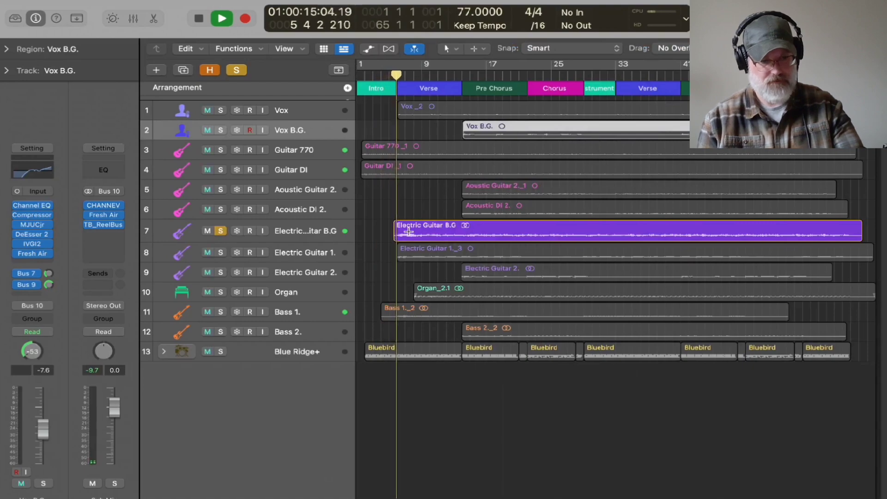
key(super+2)
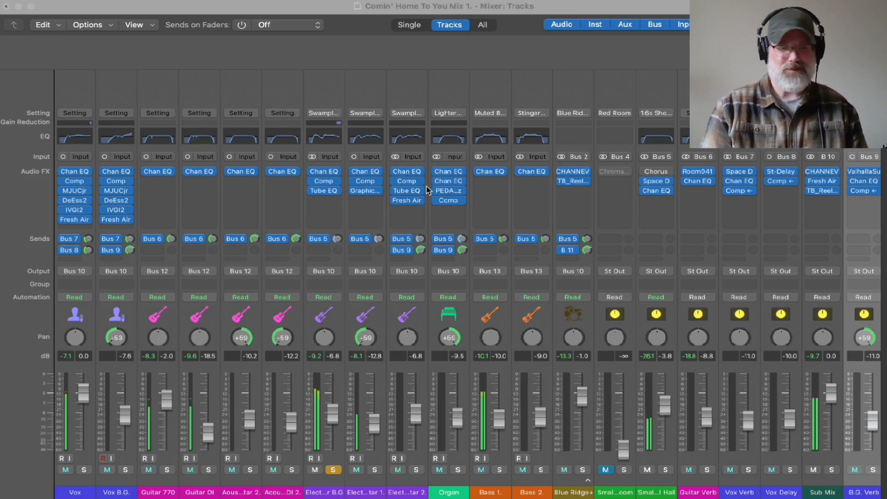
click(334, 470)
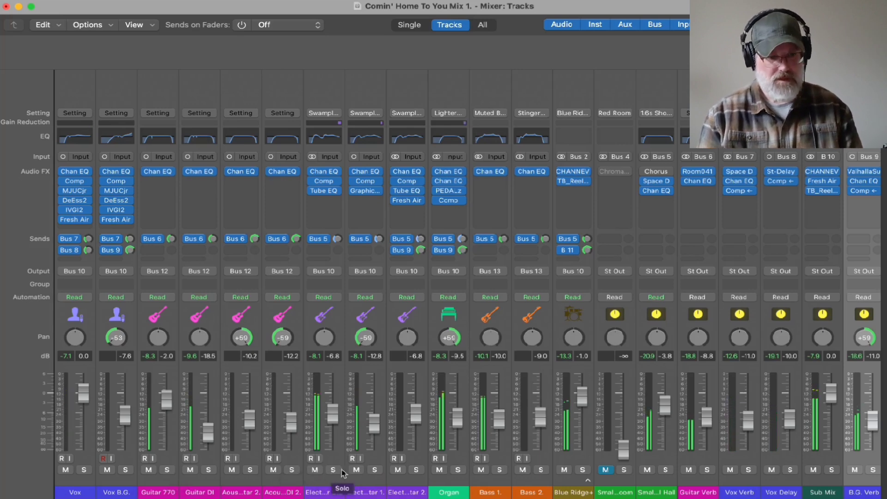
Audition Electric Guitar 1. in solo, and move the solo over to Electric Guitar 2
click(374, 470)
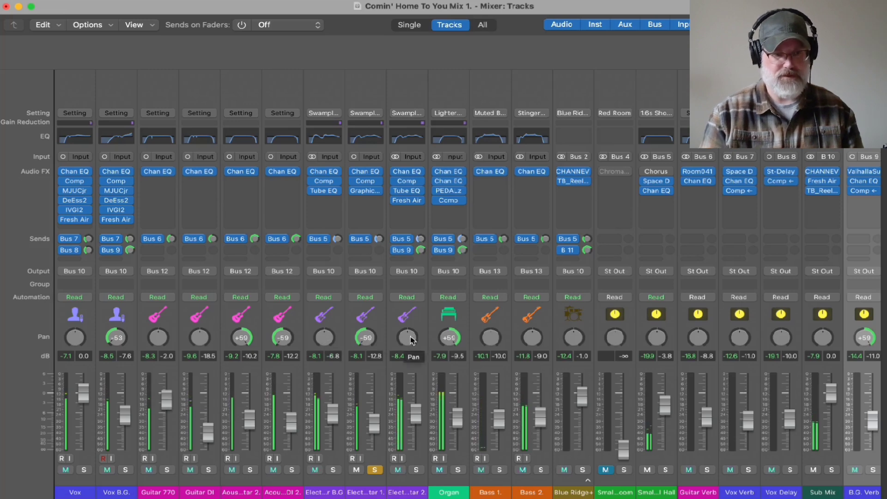
click(417, 471)
click(376, 471)
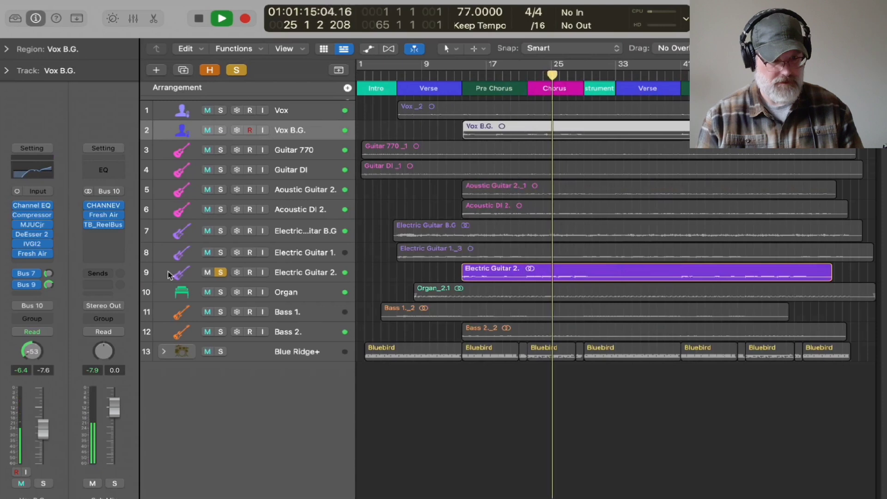
Select the Electric Guitar 2. track and enlarge the track heights to examine its waveform in the arrangement
click(170, 276)
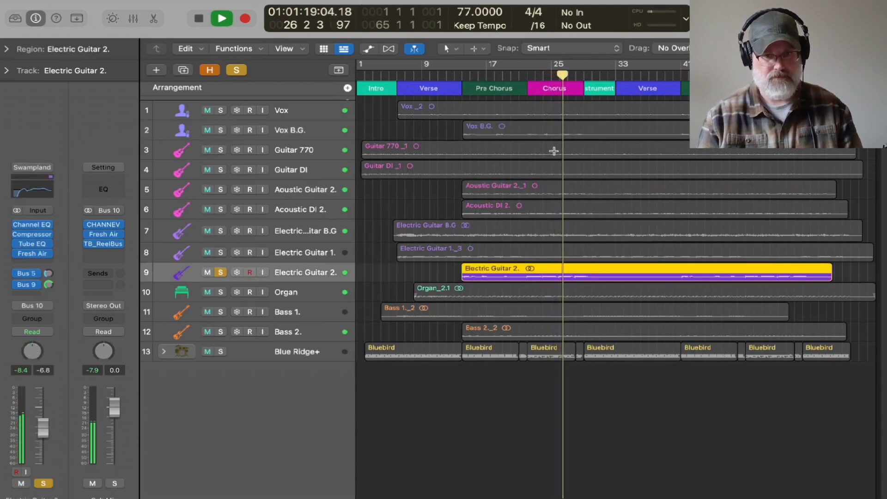
key(super+Down)
key(super+Down)
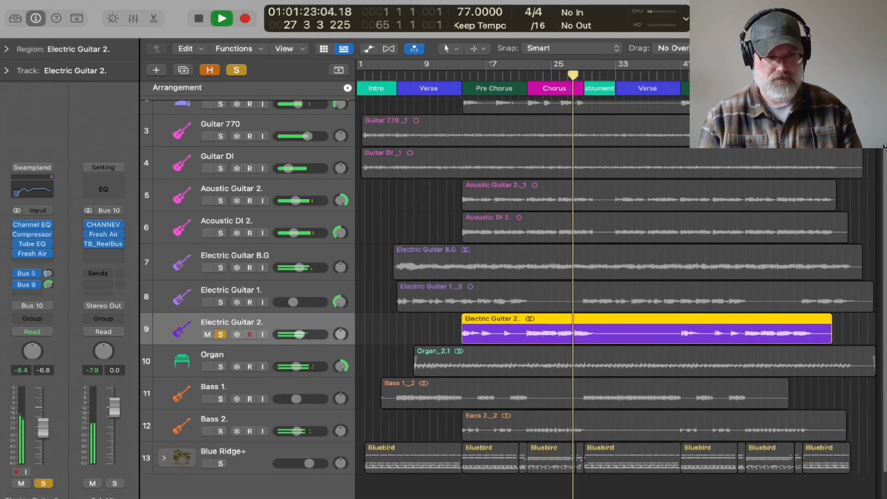
key(super+Down)
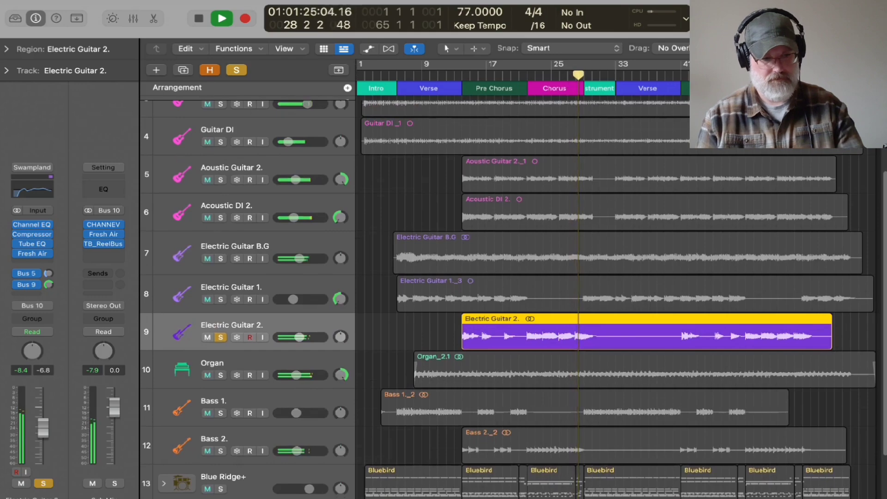
Go back to the mixer and end the solo on the Electric Guitar 2. channel
key(x)
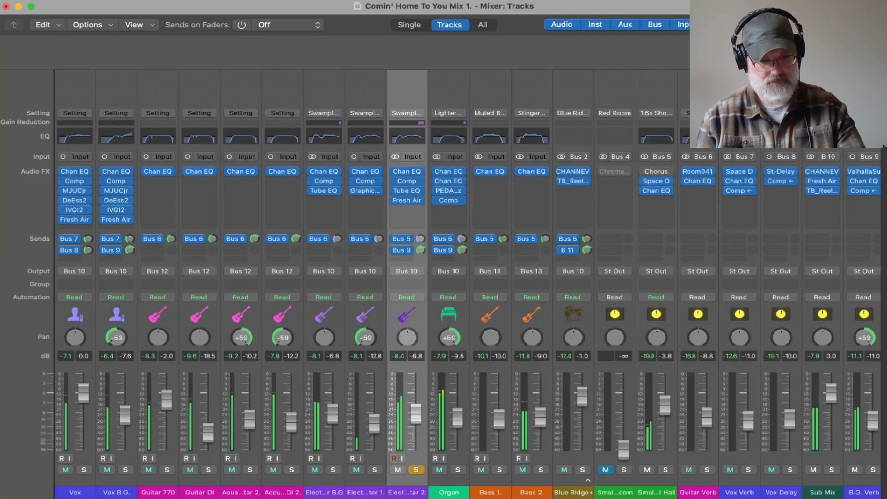
key(super+Tab)
mouse_move(776, 184)
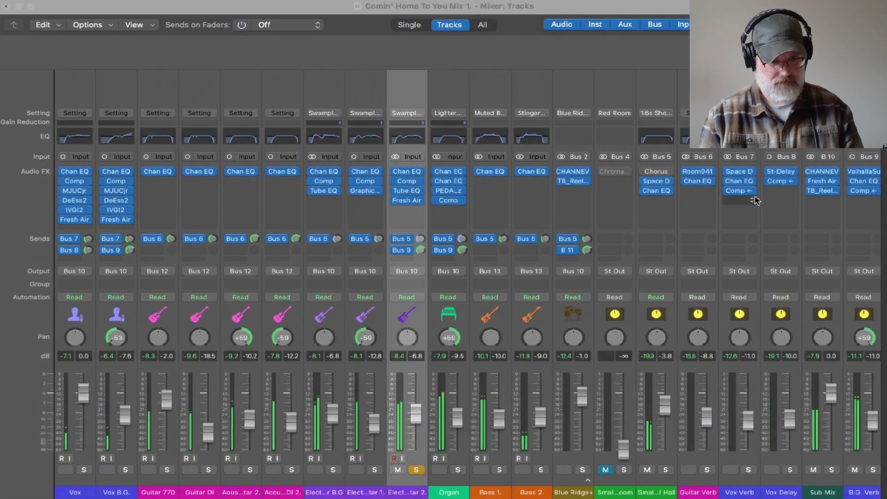
click(417, 471)
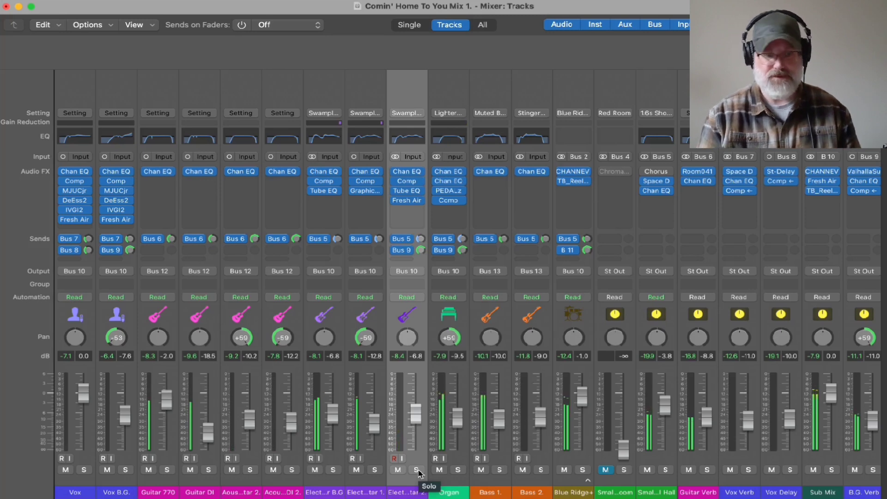
Solo the Bass 1. channel and view its region in the enlarged Tracks window
click(500, 470)
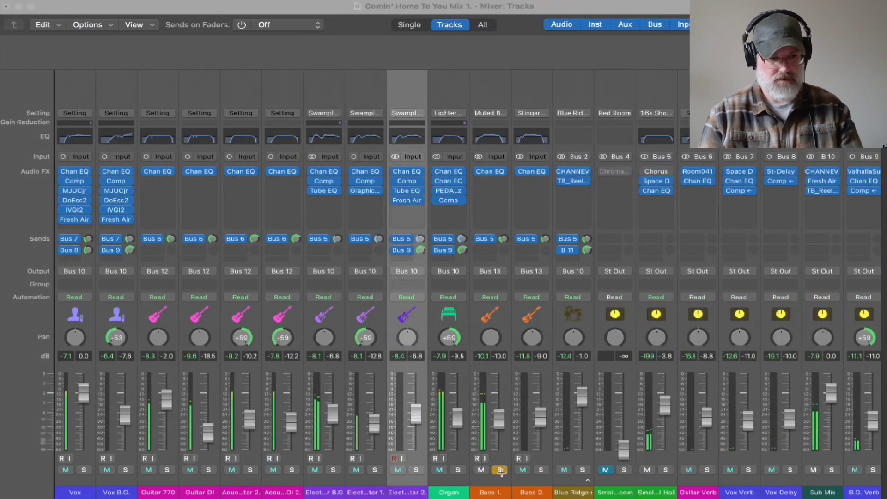
key(super+1)
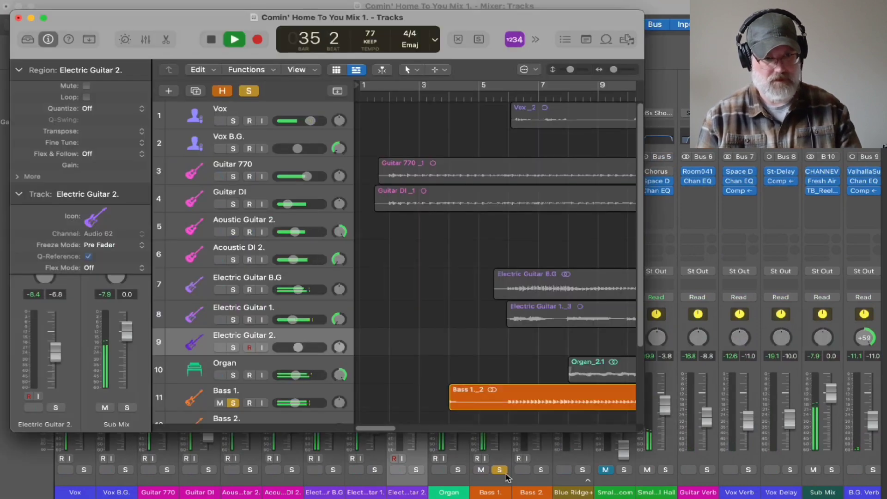
click(43, 19)
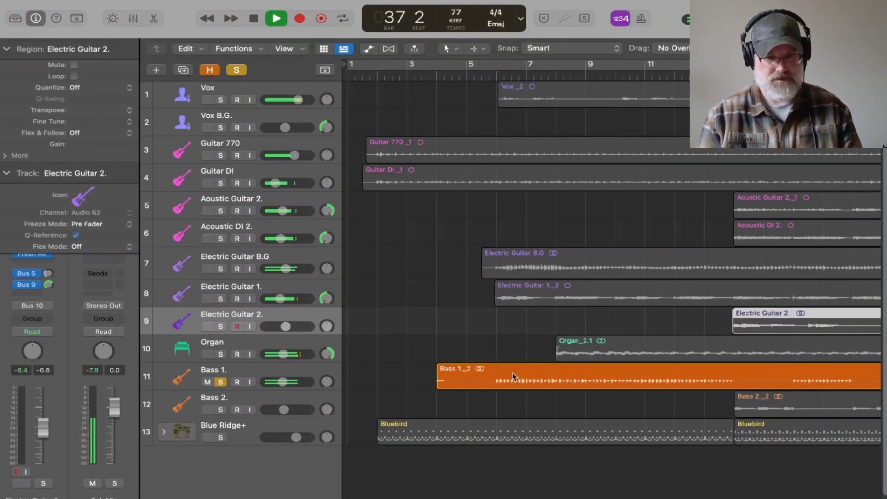
Restart playback at about bar 3, solo Bass 2. alongside Bass 1., and view both bass regions in the enlarged Tracks window
click(408, 75)
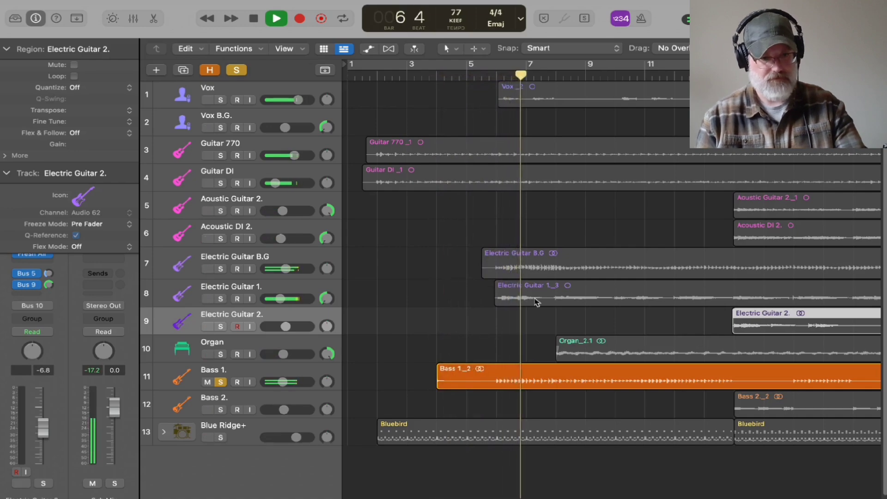
key(super+2)
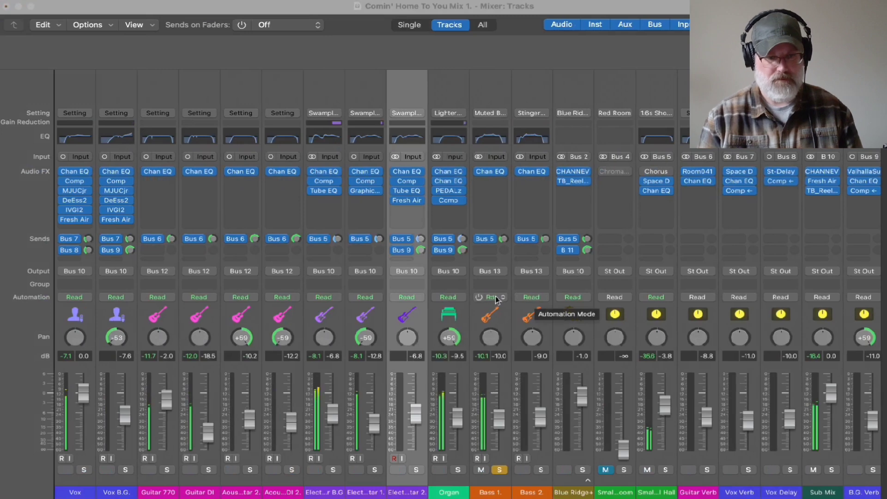
click(541, 470)
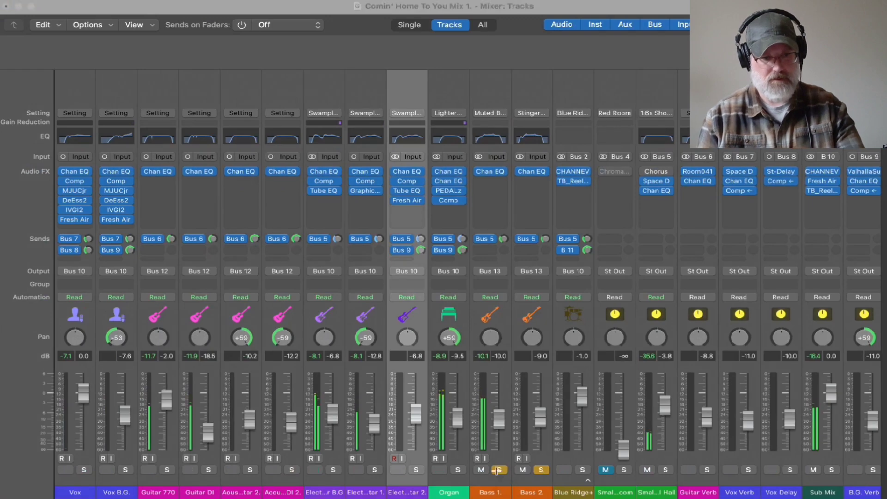
key(super+1)
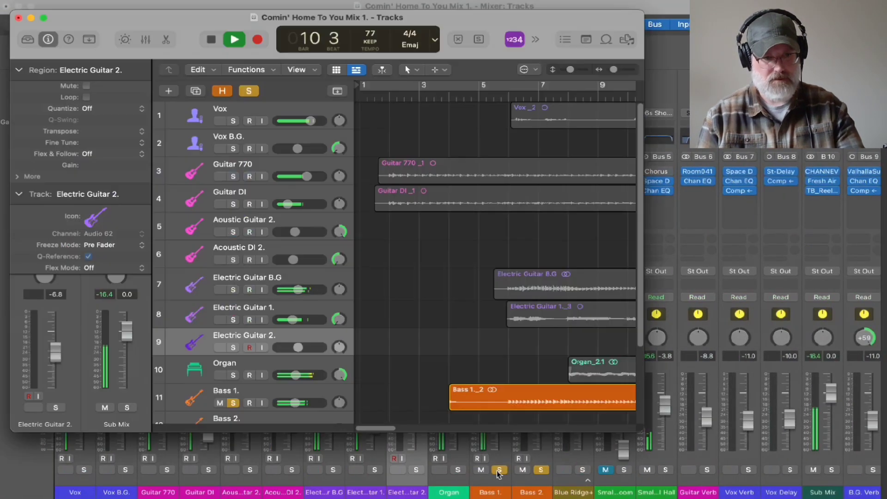
click(44, 17)
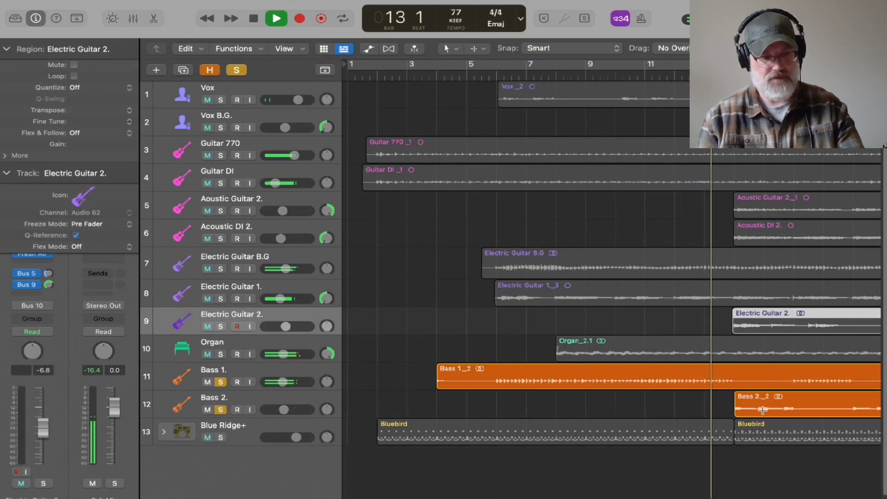
Take Bass 1. out of the solo to hear Bass 2. alone, re-solo it, and return to the enlarged Tracks window
key(super+2)
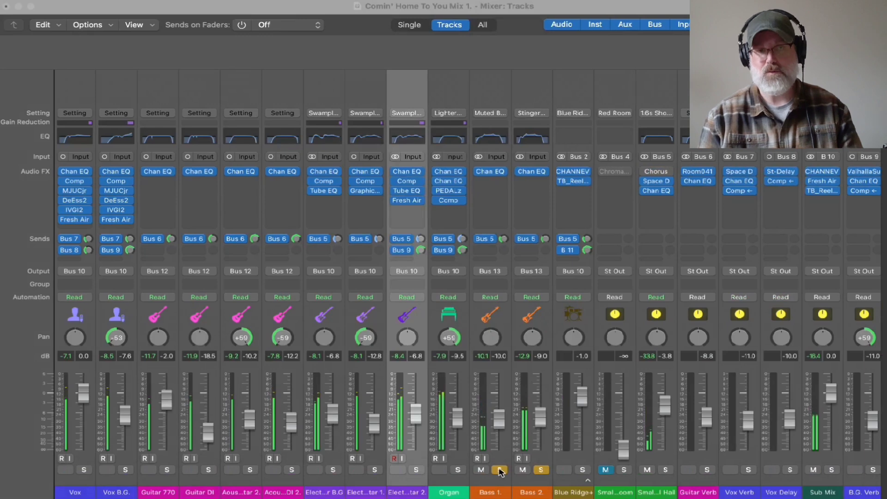
click(500, 471)
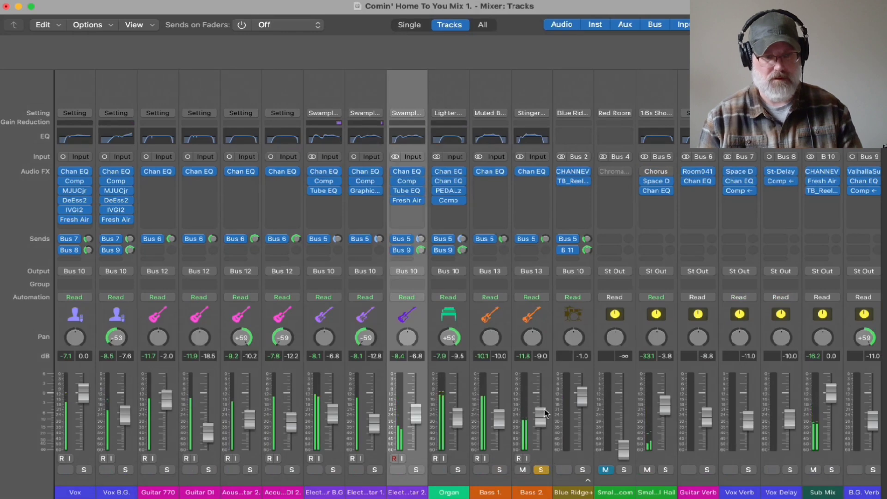
click(499, 470)
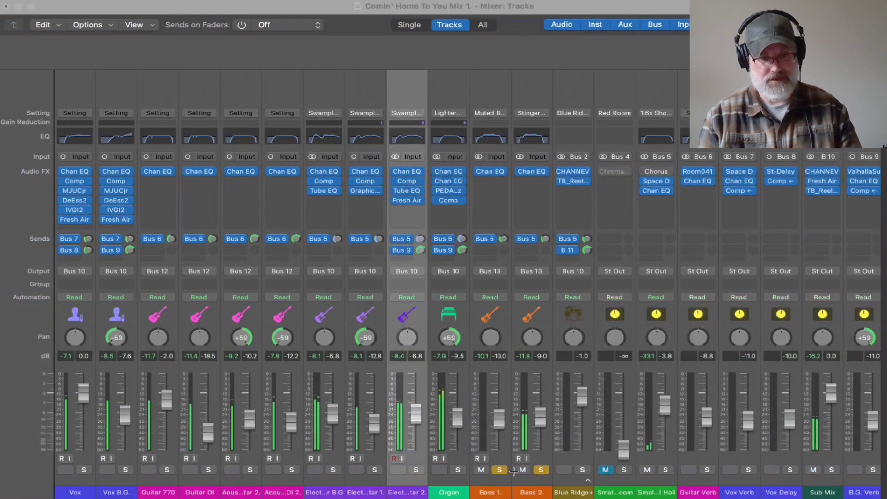
key(super+1)
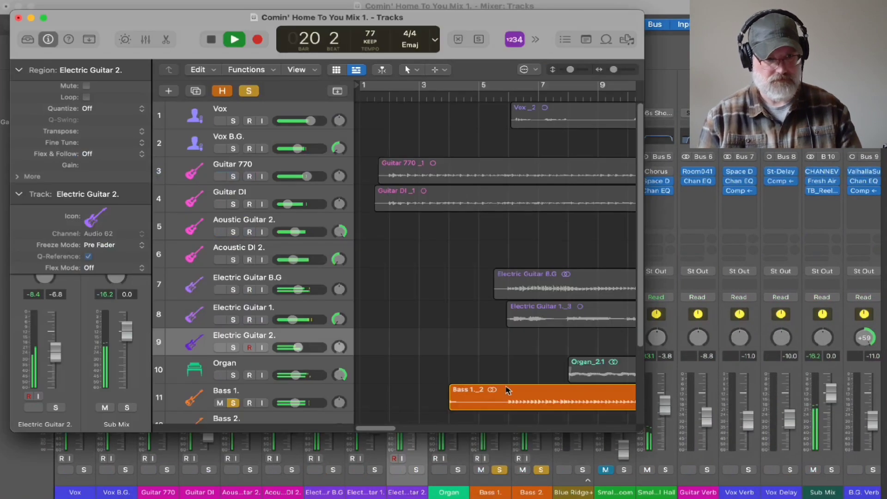
click(45, 18)
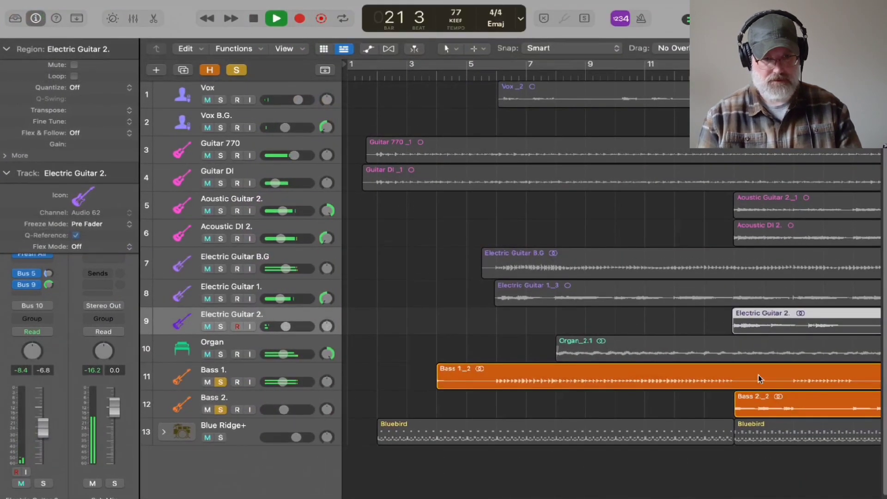
Make the arrangement follow the playhead, and end the solos on the Bass 1. and Bass 2. tracks
click(409, 49)
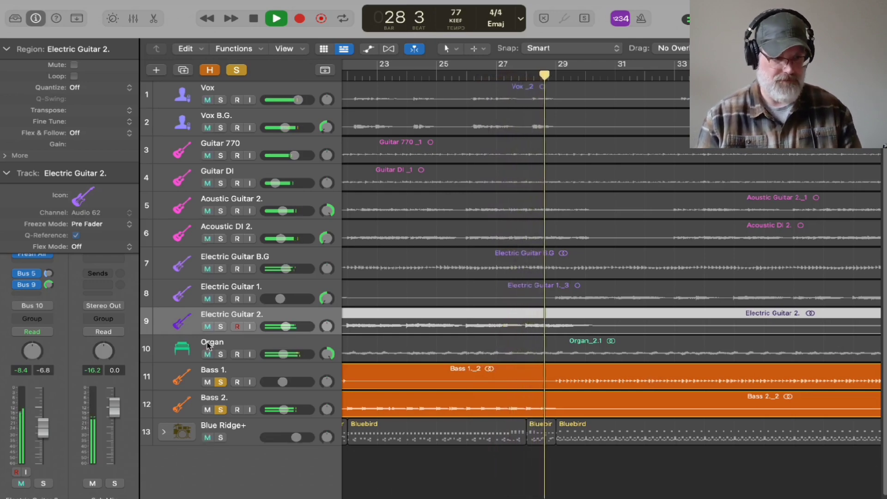
click(221, 384)
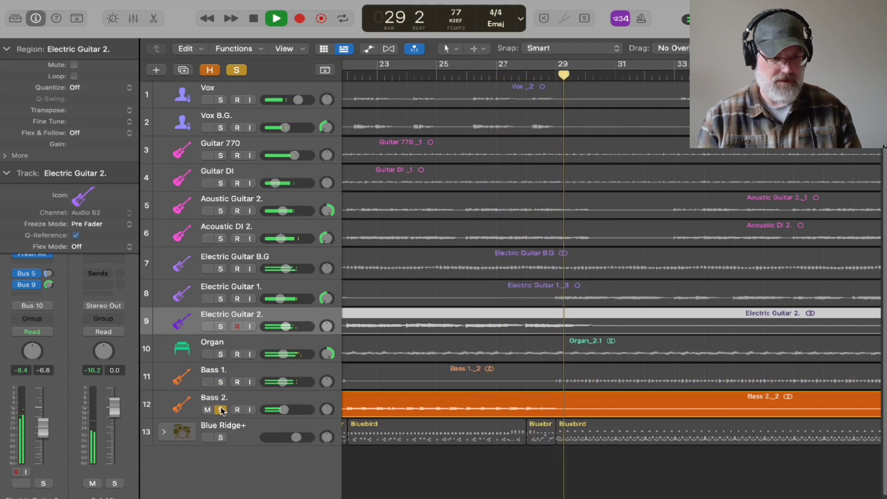
click(221, 409)
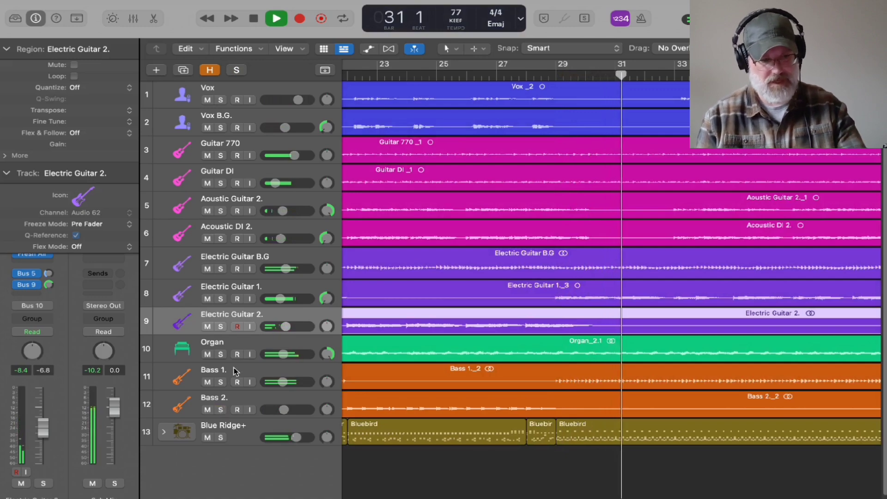
Solo the Blue Ridge+ drum channel in the mixer and expand its stack to examine the individual drum channels
key(super+2)
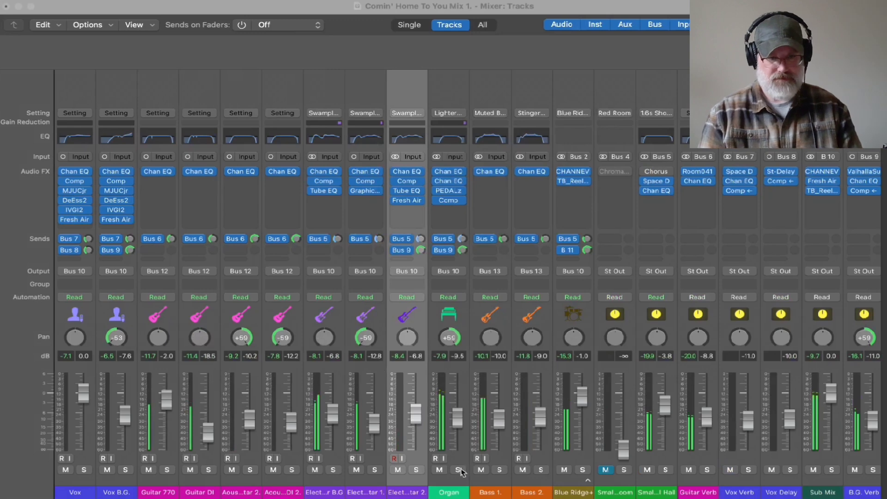
click(583, 470)
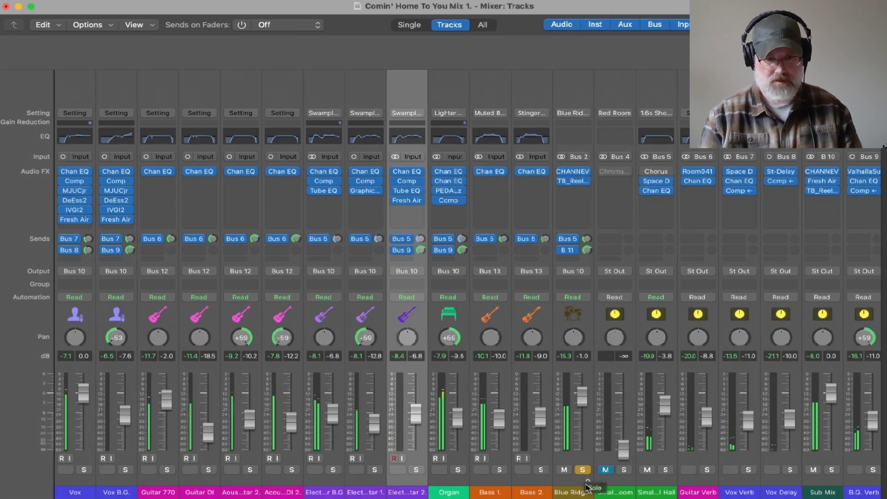
click(588, 482)
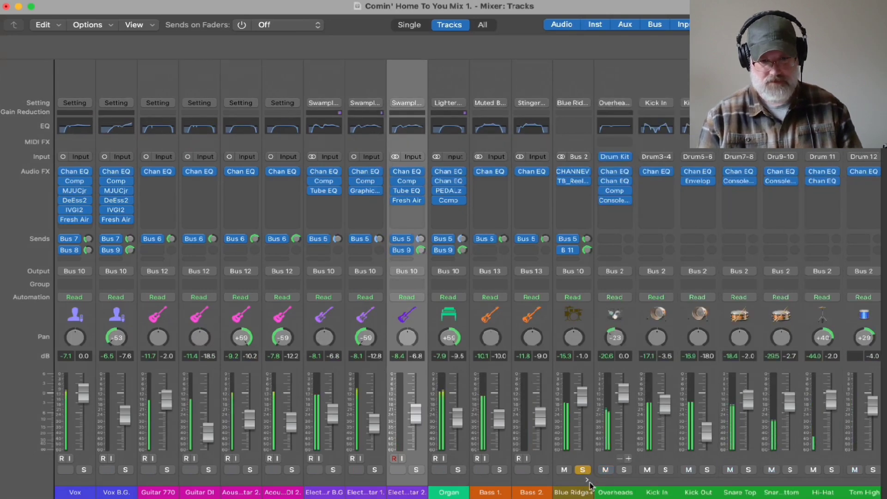
scroll(732, 421, right, 10)
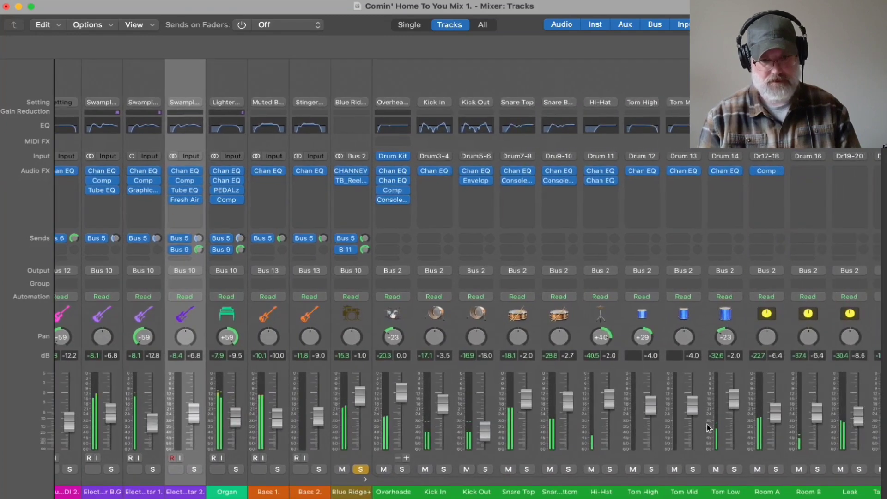
scroll(393, 432, right, 2)
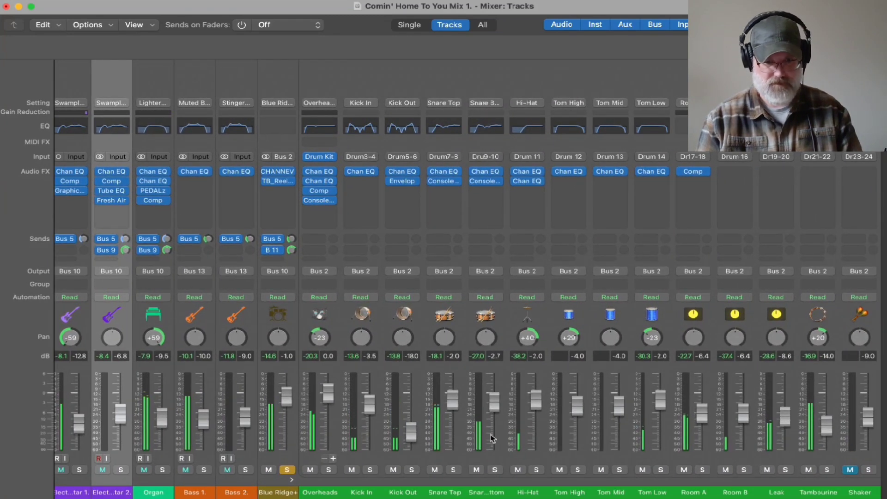
scroll(608, 445, left, 10)
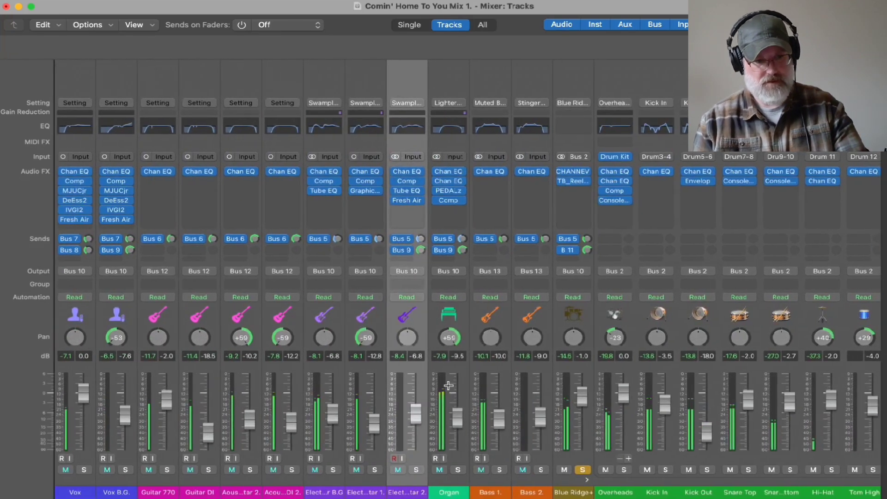
Follow the soloed Blue Ridge+ regions at the playhead in the enlarged Tracks window, and end the solo
key(super+1)
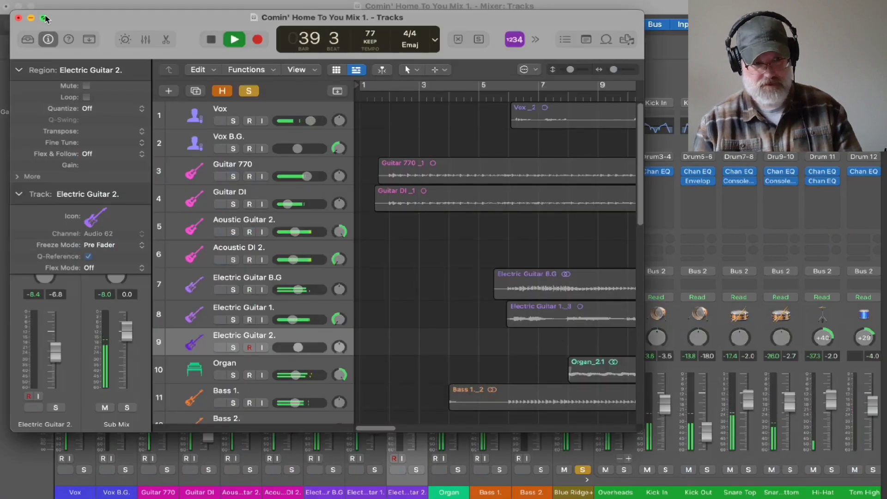
click(45, 18)
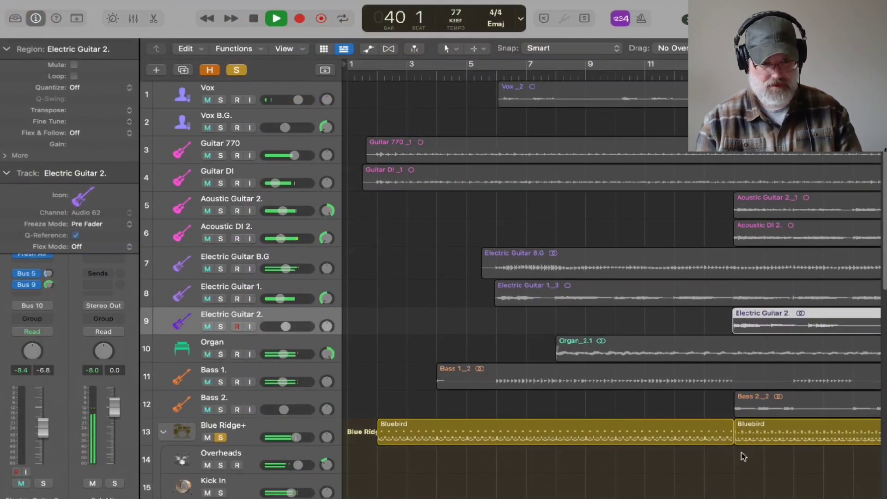
click(414, 49)
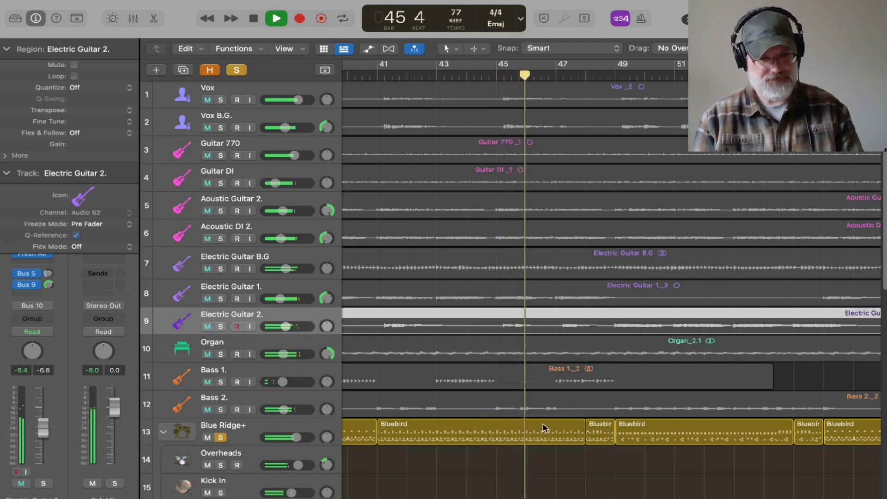
click(220, 438)
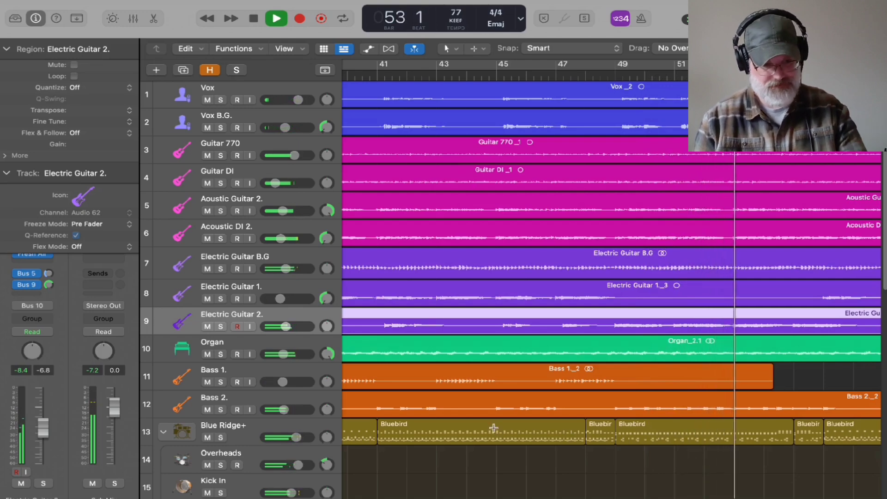
Return to the mixer, select the Blue Ridge+ channel, and collapse its drum stack
key(super+2)
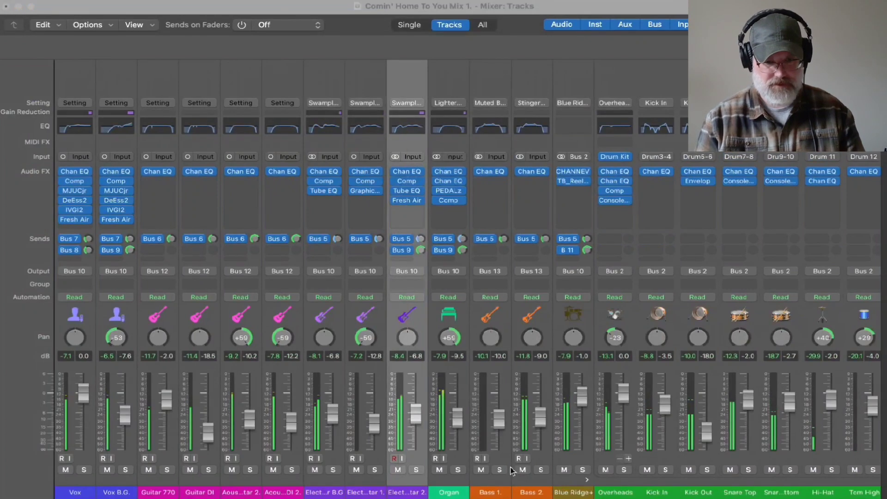
click(588, 487)
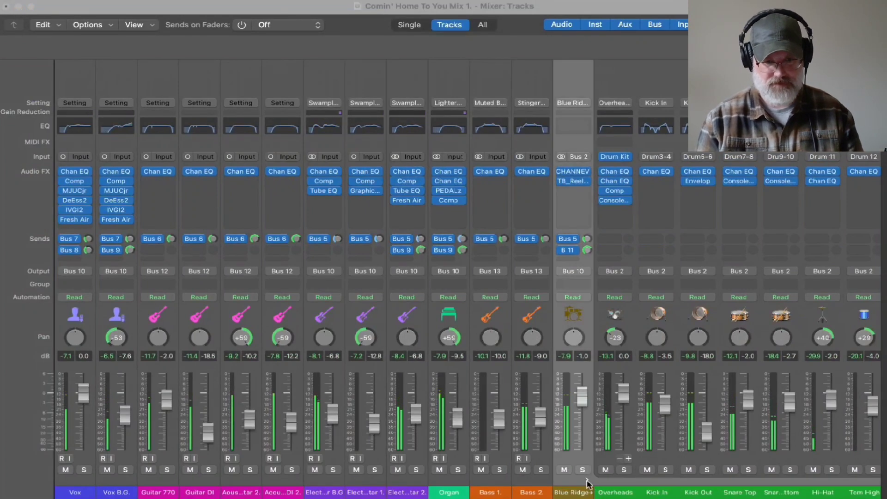
click(588, 482)
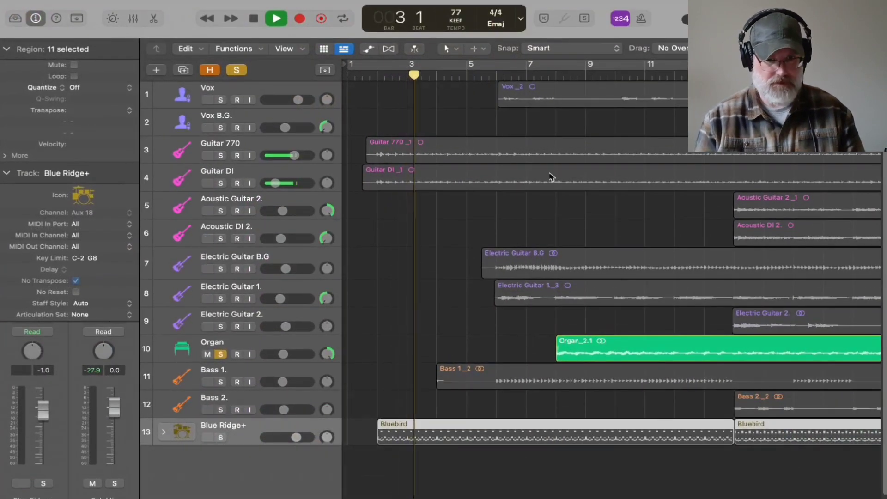
Audition the soloed Organ from near the start of its region, checking its mixer channel and the enlarged Tracks window
click(552, 75)
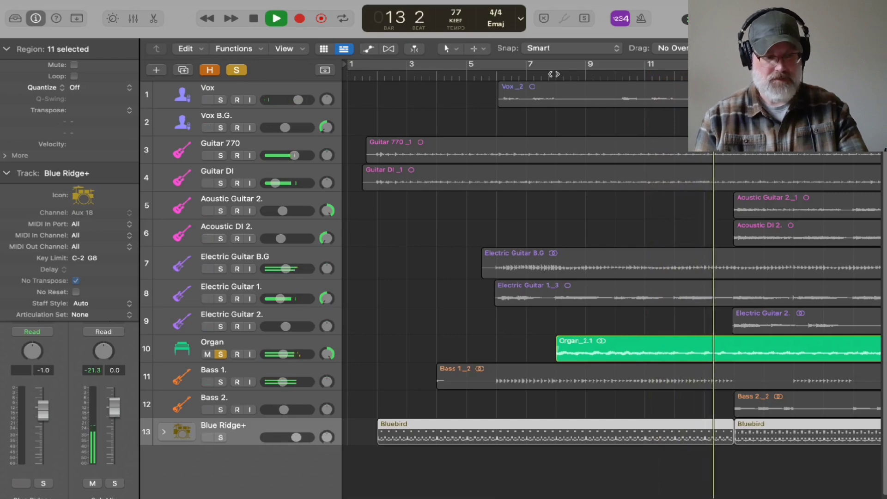
key(x)
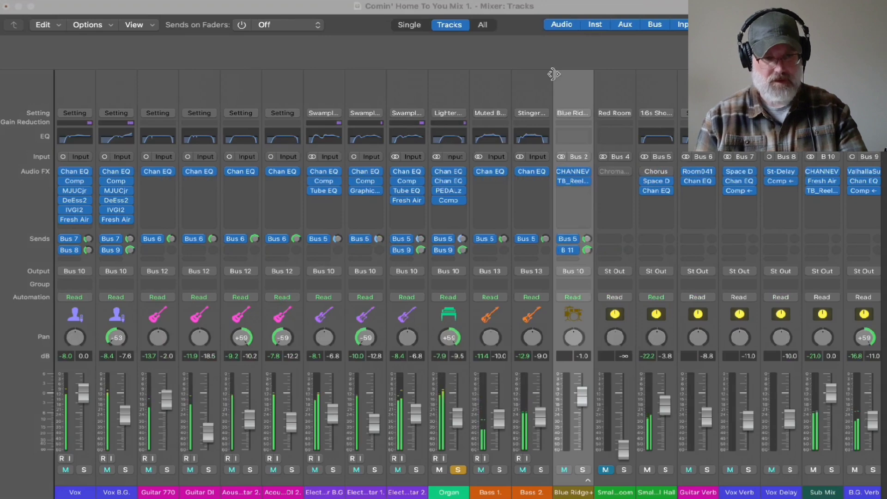
key(super+1)
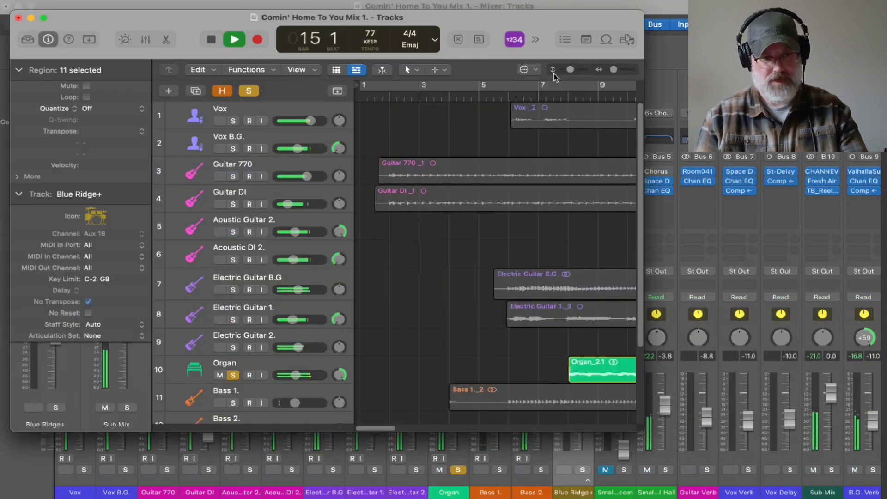
click(43, 18)
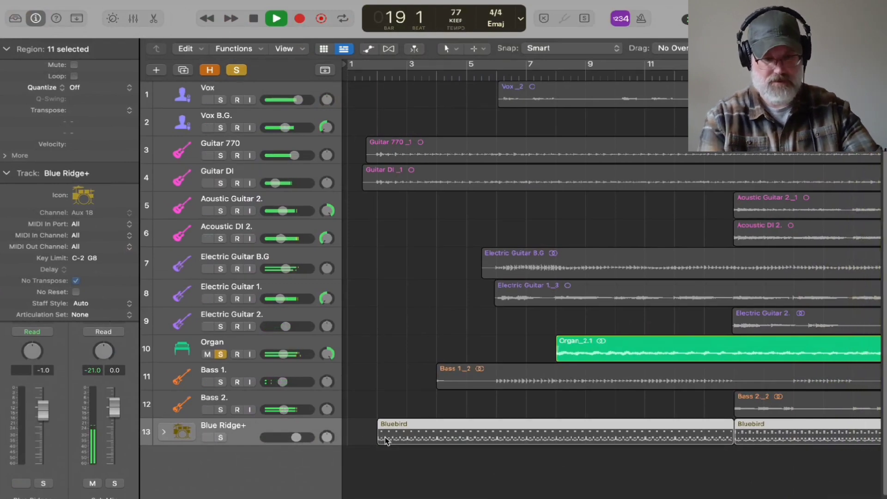
Open Musical Typing for the Blue Ridge+ track and repeatedly play alternating D# and F# notes during playback
key(alt+k)
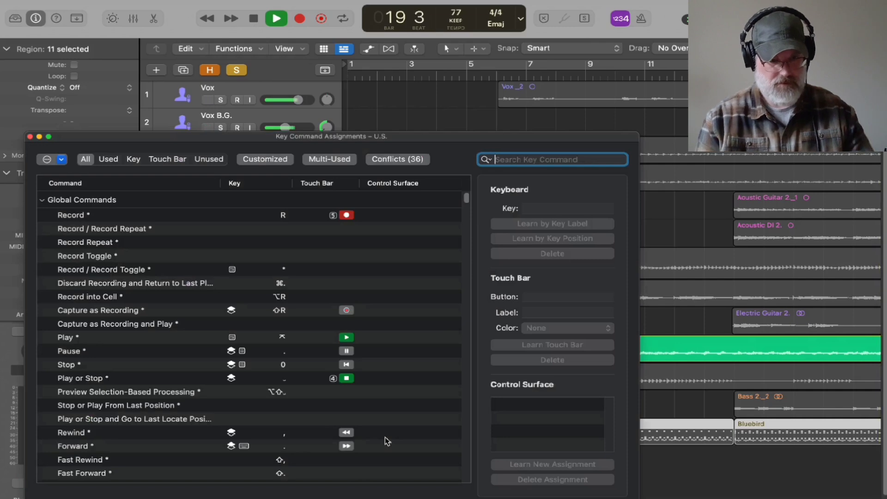
click(31, 137)
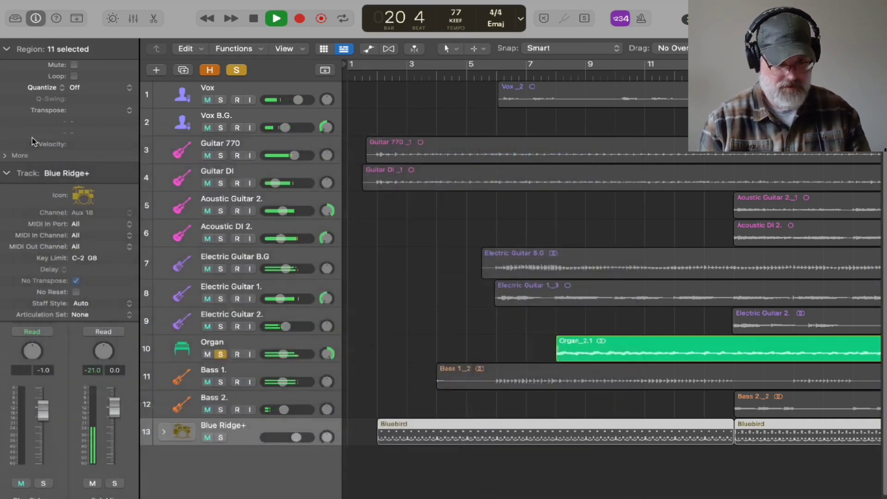
key(super+k)
key(j)
key(t)
key(e)
key(t)
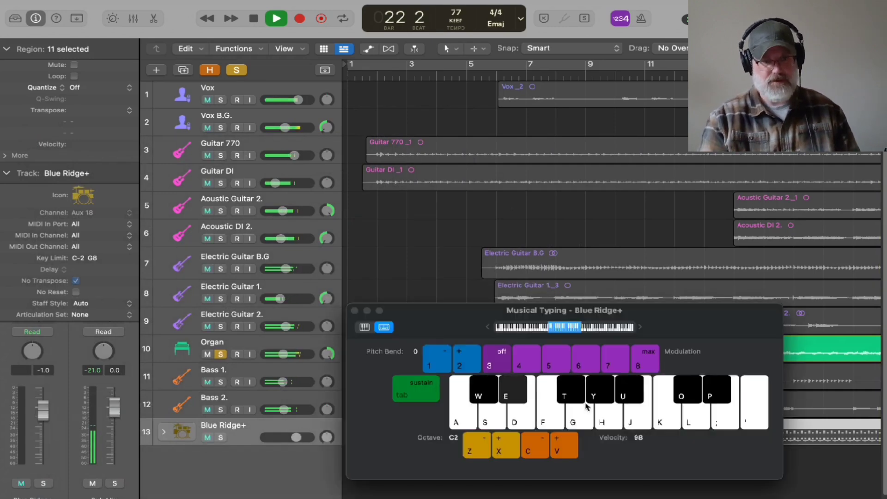
key(e)
key(t)
key(e)
key(t)
key(e)
key(t)
key(e)
key(t)
key(e)
key(t)
key(e)
key(e)
key(t)
key(e)
key(e)
key(e)
key(e)
key(e)
key(e)
key(e)
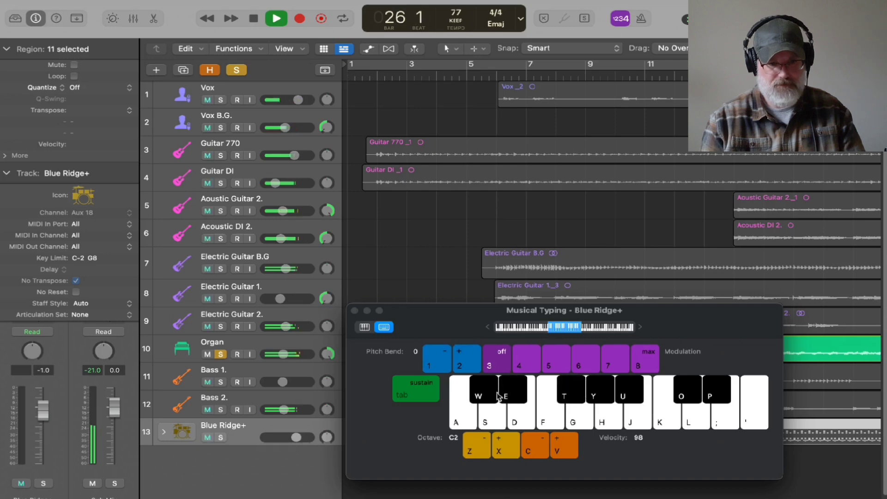
key(e)
key(t)
key(e)
key(t)
key(e)
key(t)
key(e)
key(t)
key(e)
key(t)
key(e)
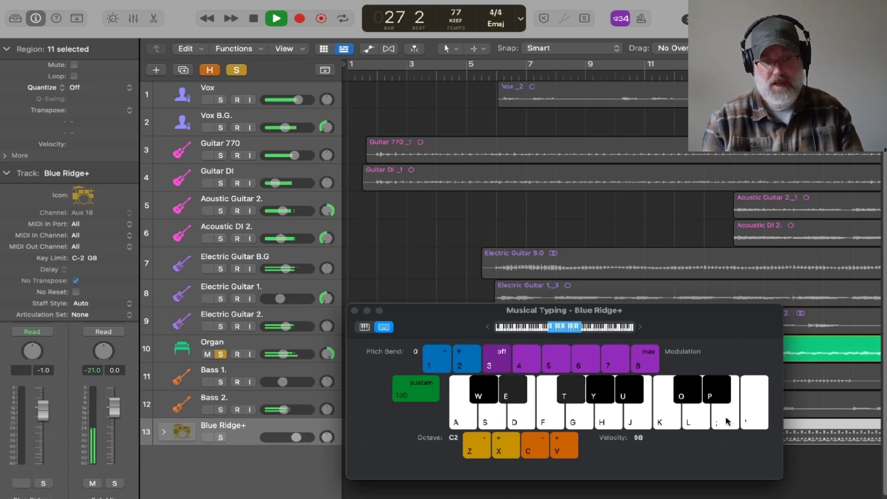
Play B and F# notes with occasional C# and C in Musical Typing during playback, and close the keyboard
key(j)
key(t)
key(j)
key(t)
key(w)
key(j)
key(t)
key(j)
key(t)
key(a)
key(t)
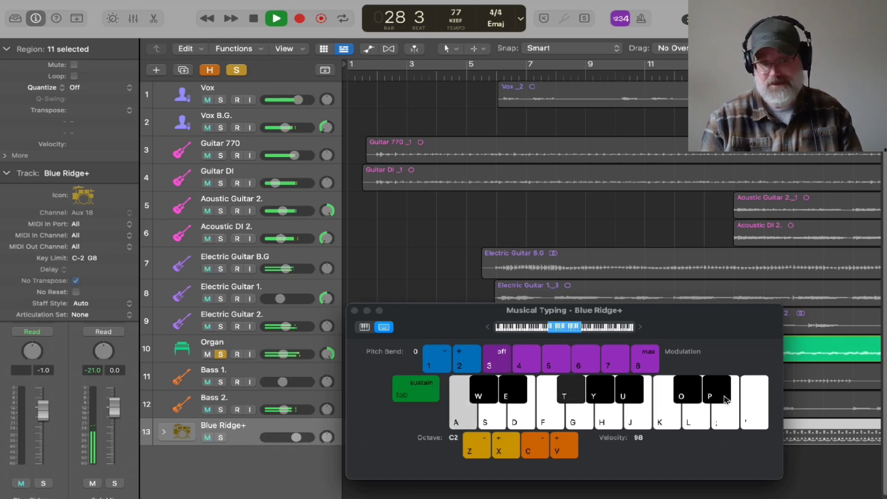
key(t)
key(t)
key(t)
key(t)
key(t)
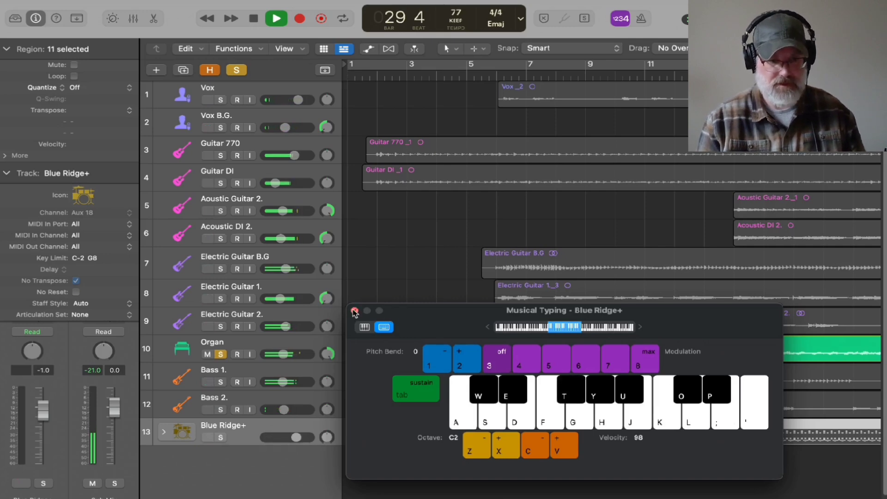
click(354, 310)
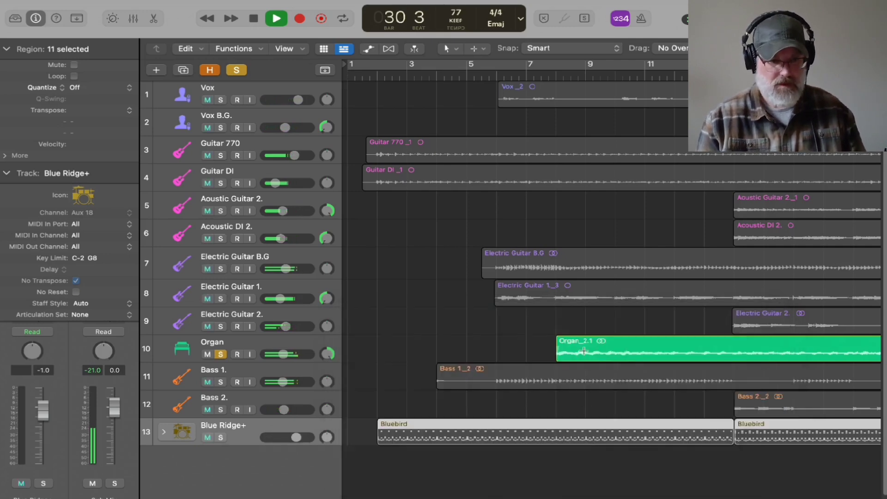
Open the Organ_2.1 region in the audio editor, examine its waveform from the region's start, and close the editor
double_click(607, 341)
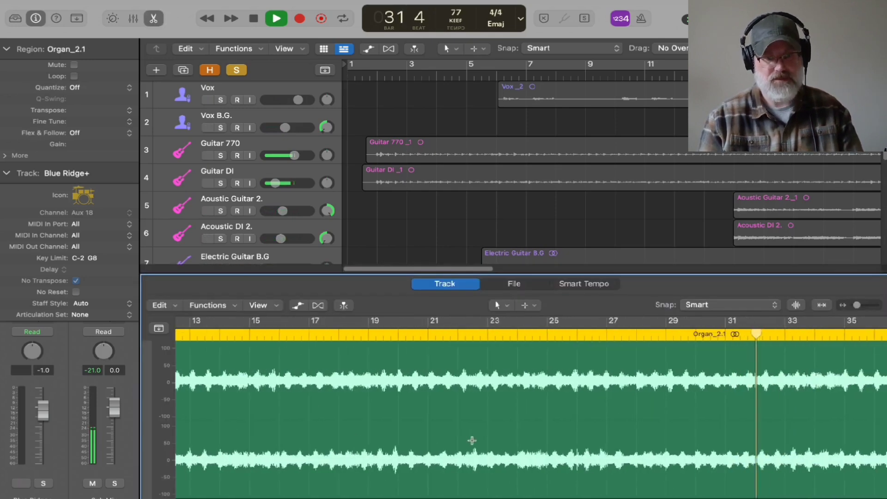
scroll(480, 441, left, 10)
scroll(782, 459, right, 4)
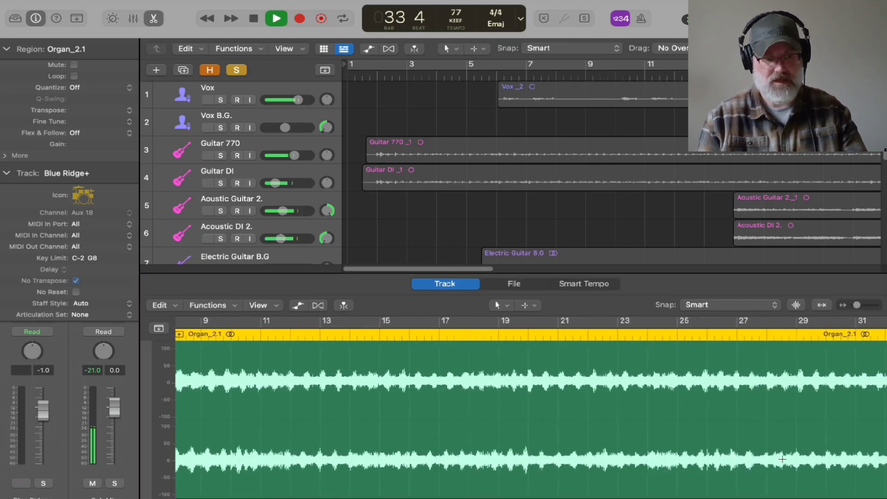
key(e)
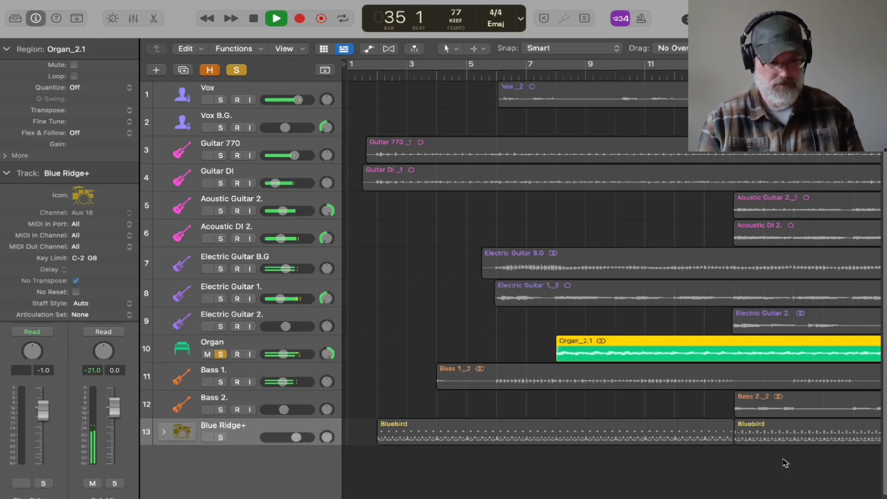
Return to the mixer and examine the first Channel EQ on the soloed Organ channel, with its low and high cuts
key(super+2)
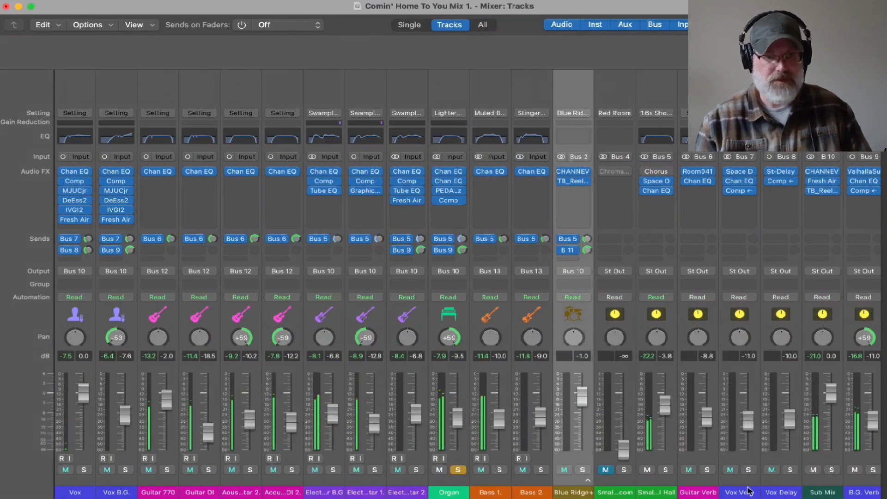
click(653, 193)
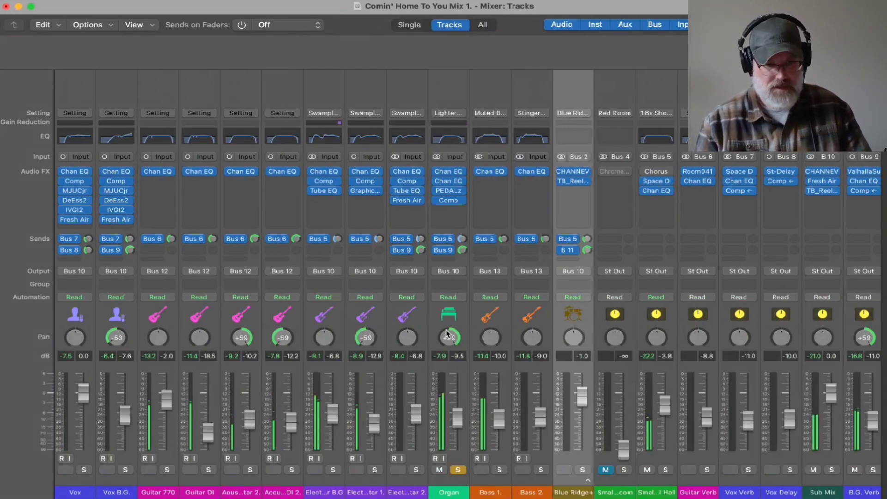
click(448, 211)
click(461, 208)
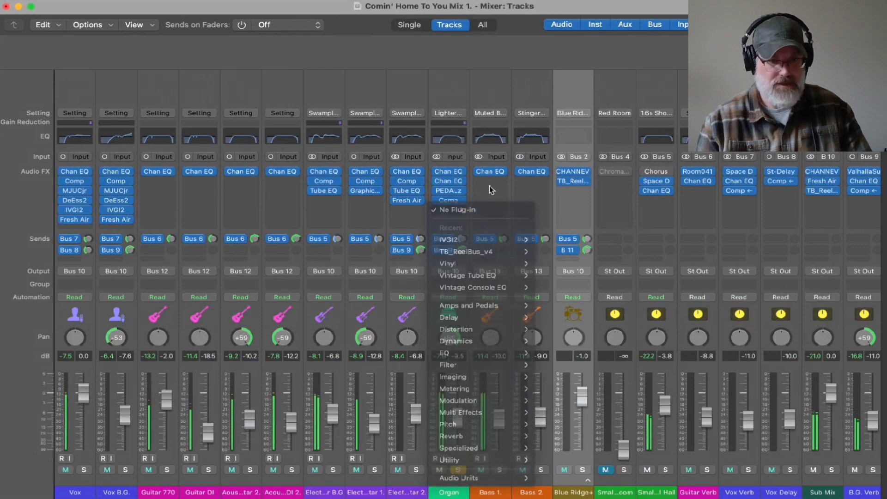
click(447, 173)
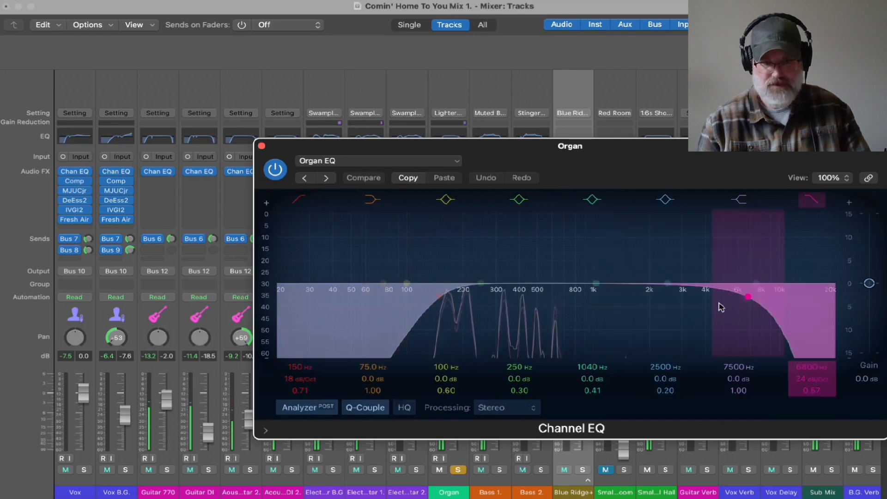
click(262, 147)
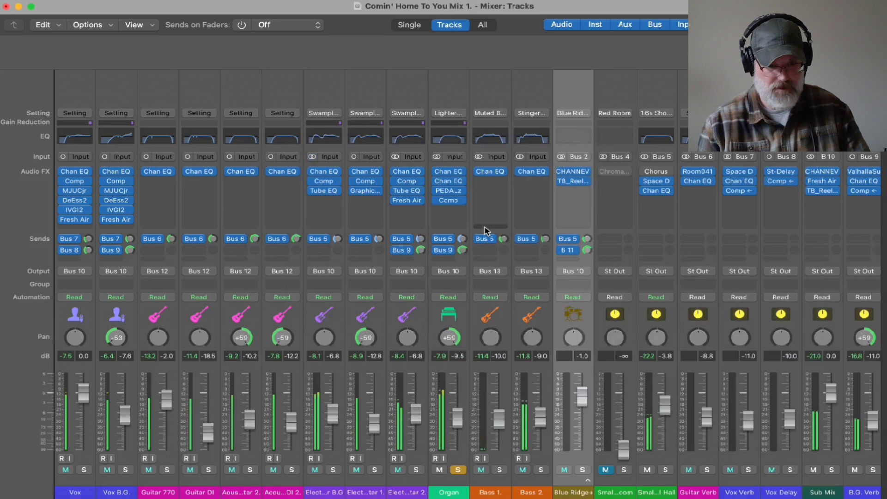
Select the Organ channel and examine the curve of its second Channel EQ during playback
click(451, 484)
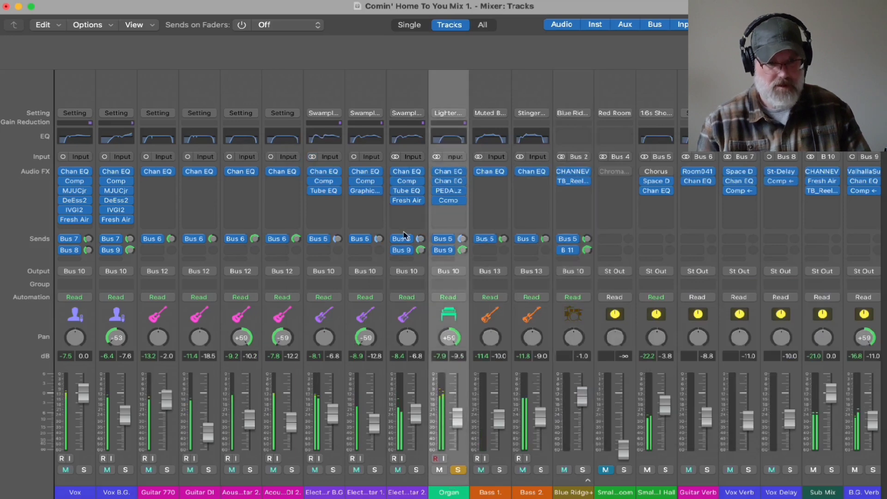
click(450, 182)
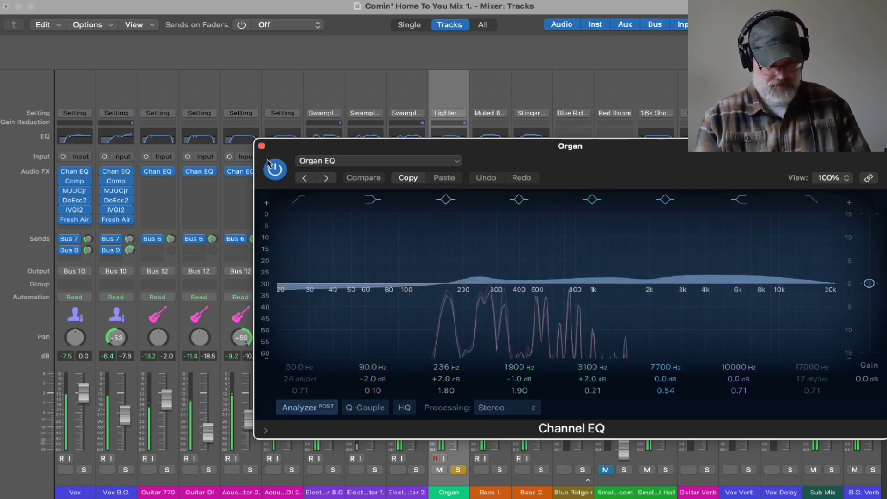
click(262, 147)
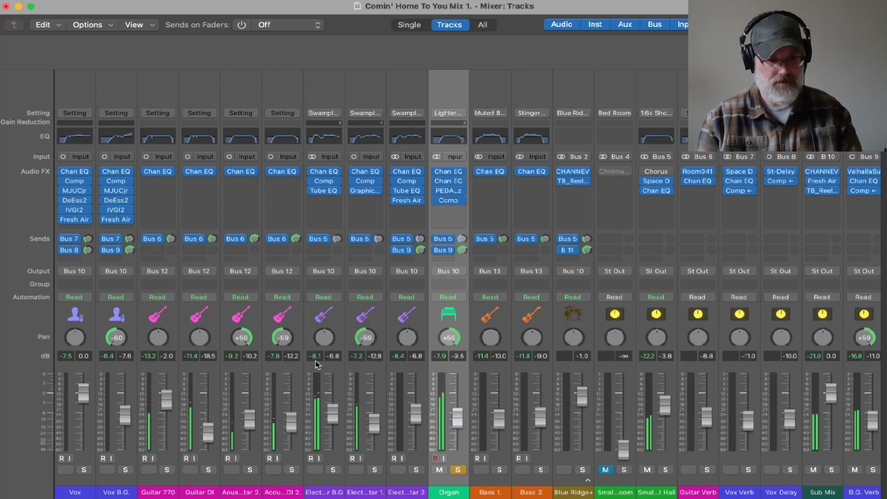
Examine the mixer's aux, bus and output channels through to the Master while the Organ is soloed
scroll(501, 344, right, 1)
scroll(501, 344, right, 2)
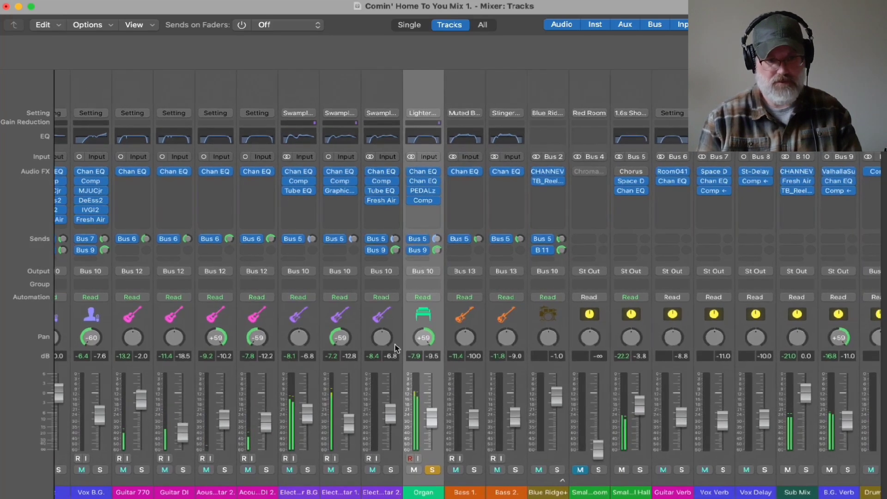
scroll(547, 344, right, 2)
scroll(548, 344, right, 8)
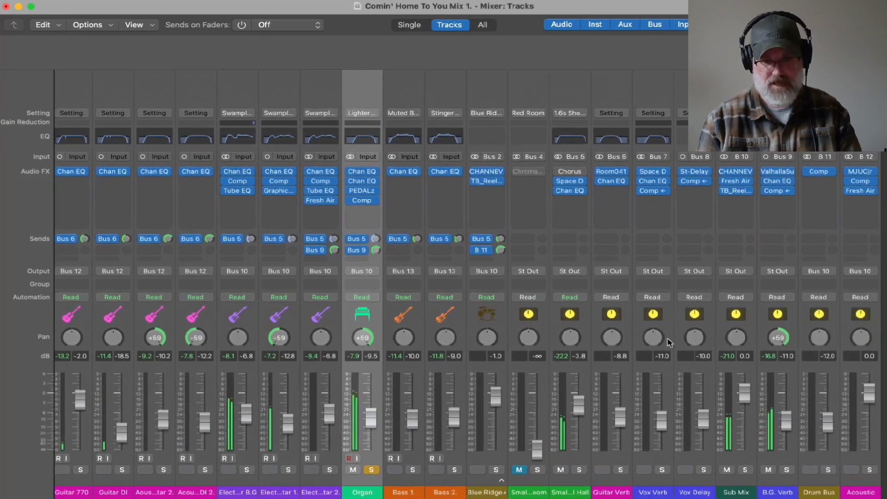
scroll(702, 344, right, 3)
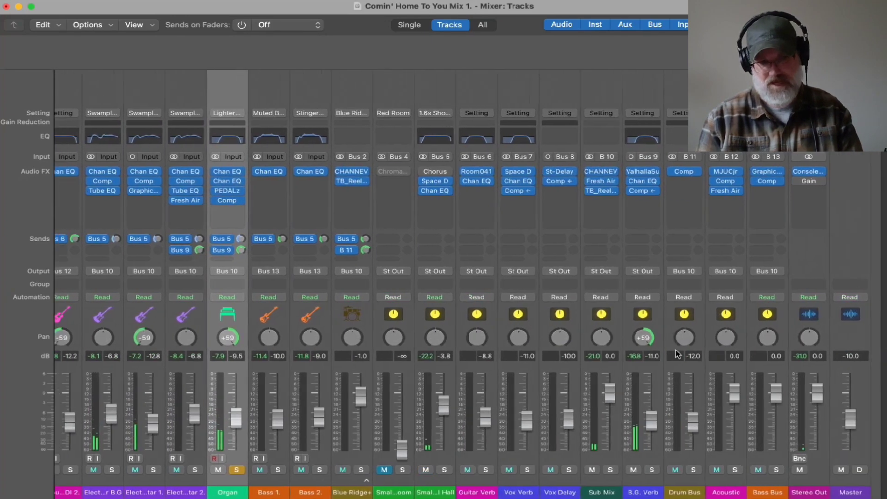
scroll(541, 352, left, 12)
scroll(430, 353, left, 2)
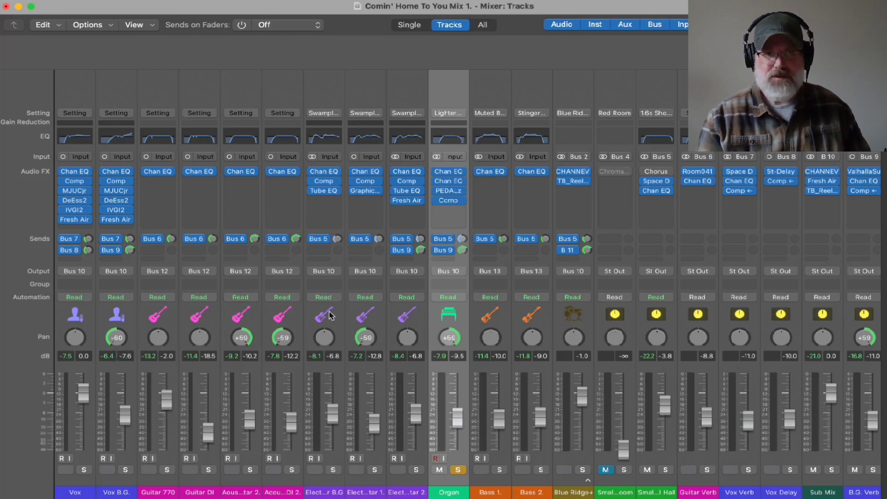
End the Organ solo and check the full mix across the track and bus channels, including the Sub Mix plug-ins
scroll(462, 347, right, 5)
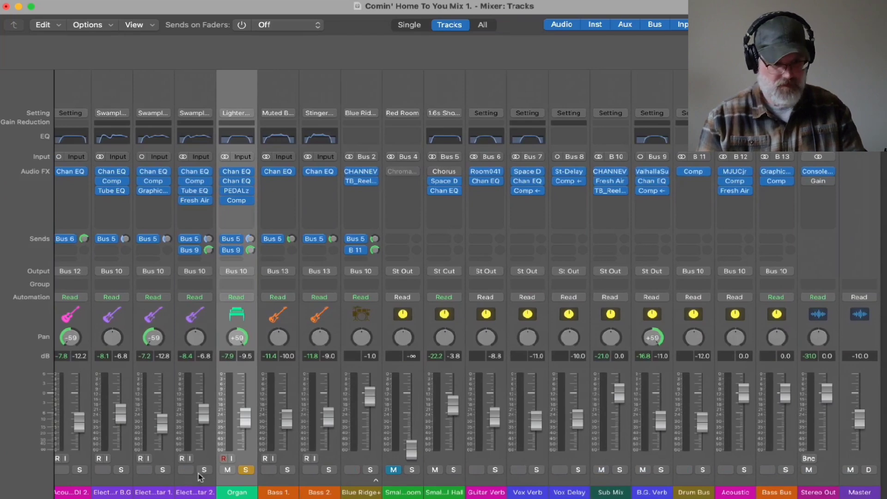
click(246, 470)
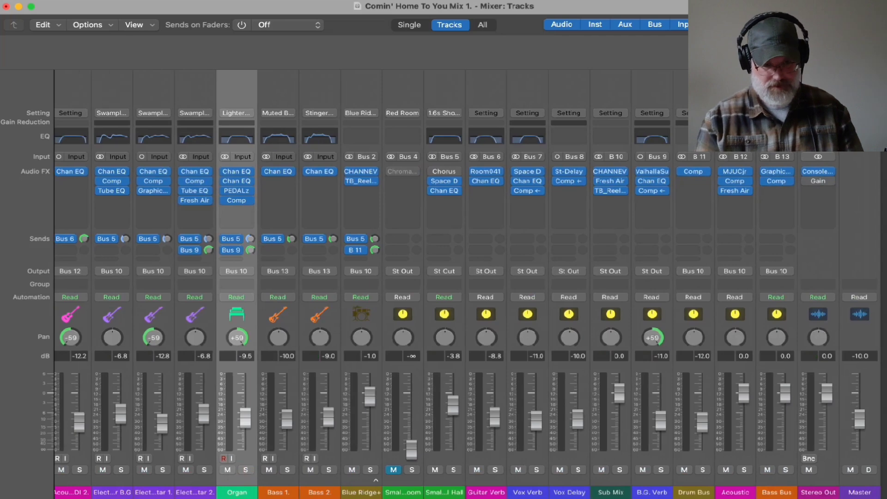
mouse_move(477, 489)
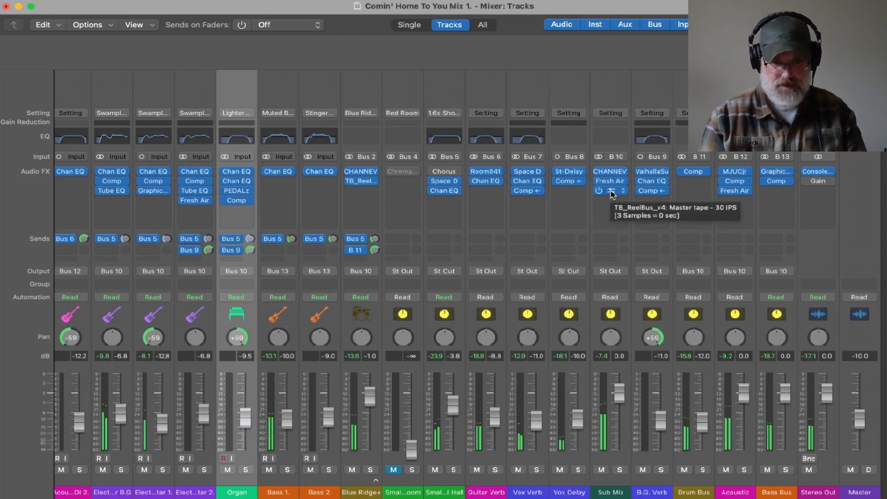
scroll(295, 228, left, 5)
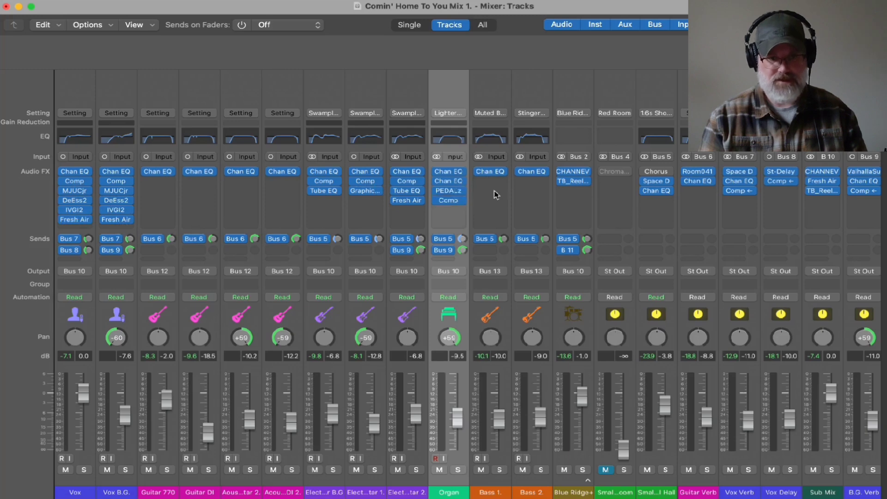
Select the Sub Mix channel and examine the settings of its CHANNEV and Fresh Air plug-ins
scroll(830, 471, right, 3)
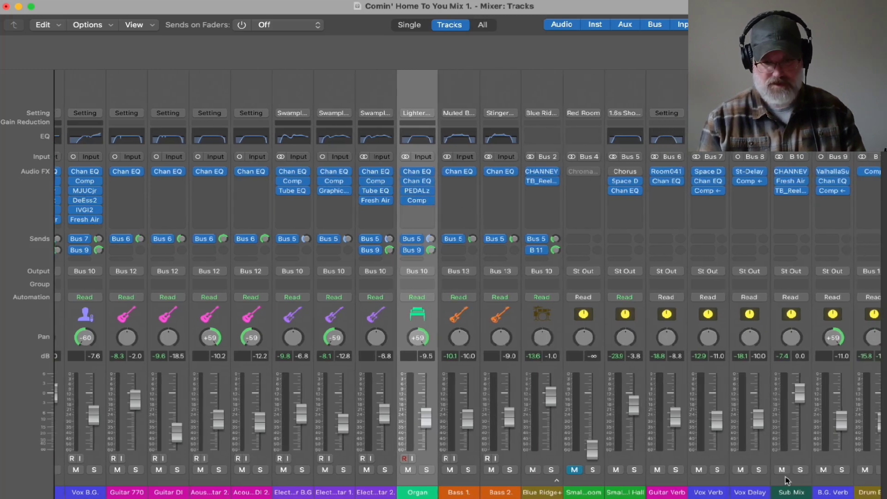
click(788, 481)
scroll(788, 482, right, 3)
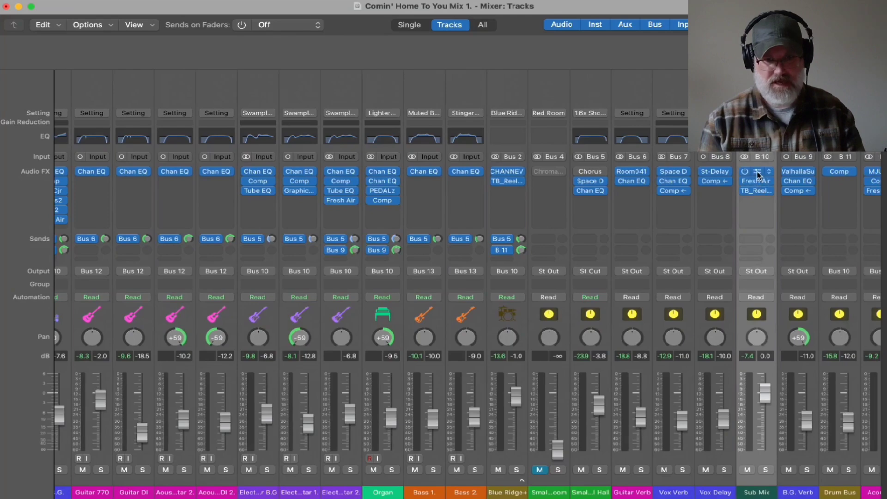
click(757, 173)
drag(635, 154, 617, 62)
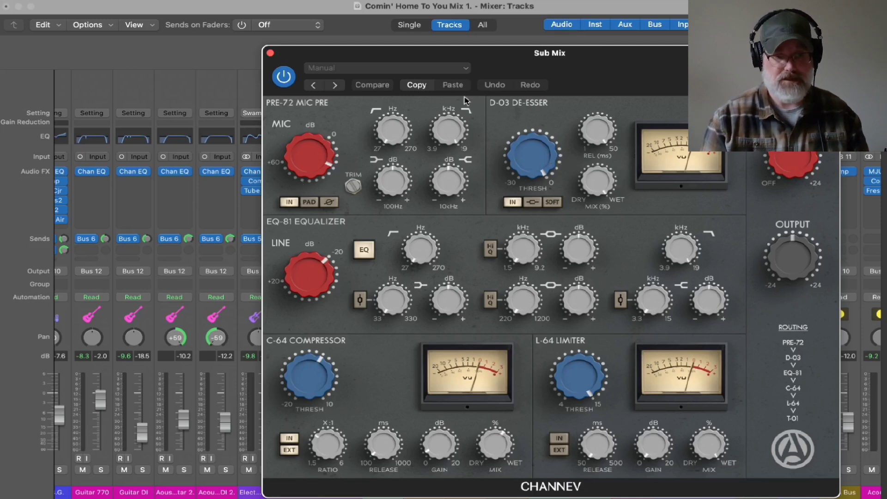
click(271, 53)
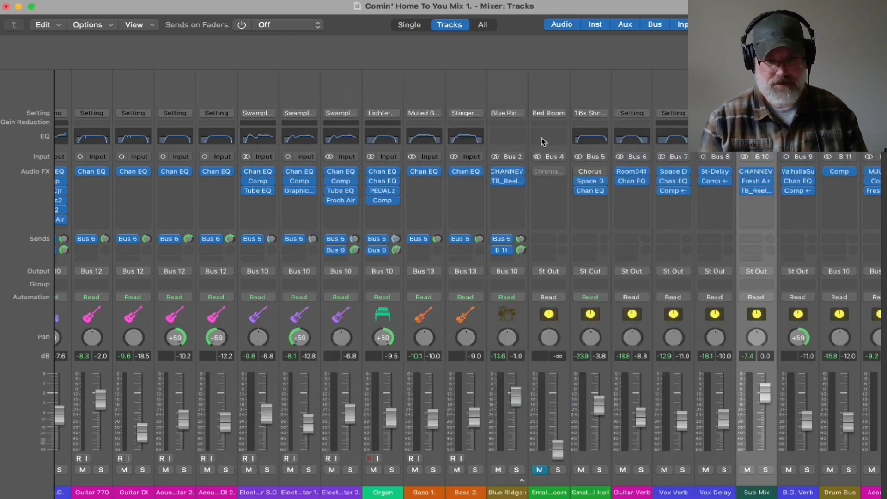
click(758, 183)
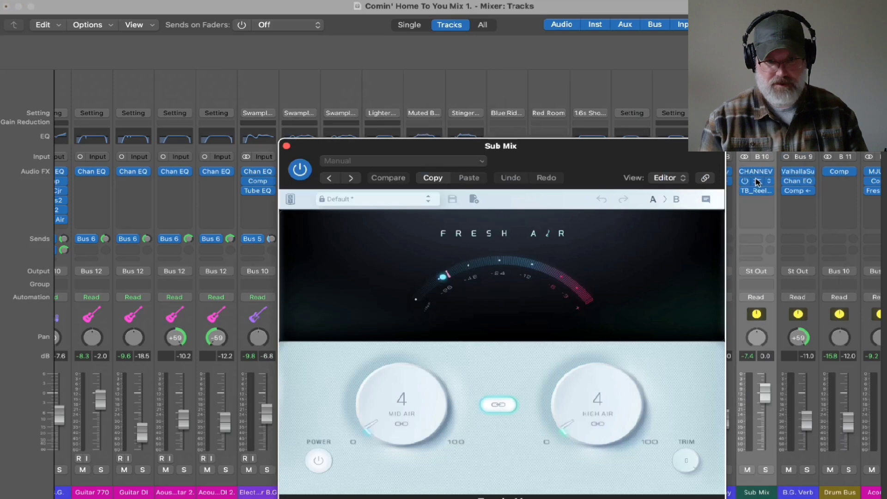
click(287, 146)
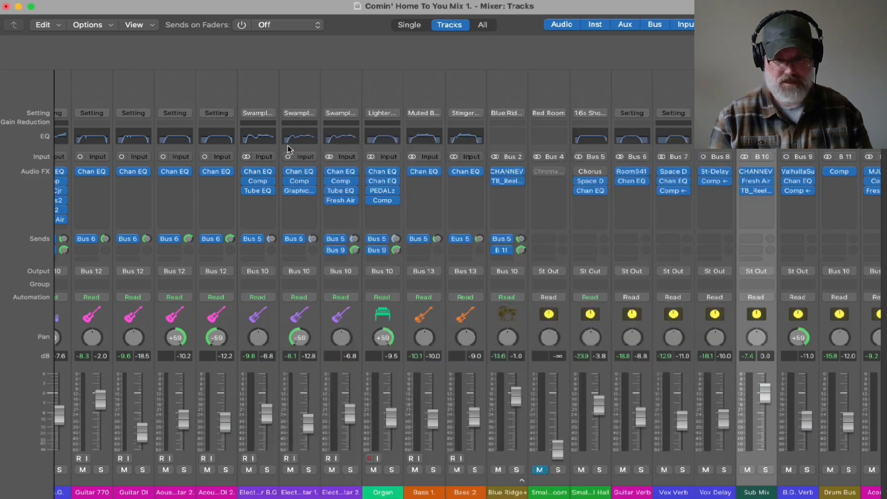
Open the Sub Mix's TB_ReelBus_v4 in demo mode and compare it bypassed and enabled during playback
click(758, 194)
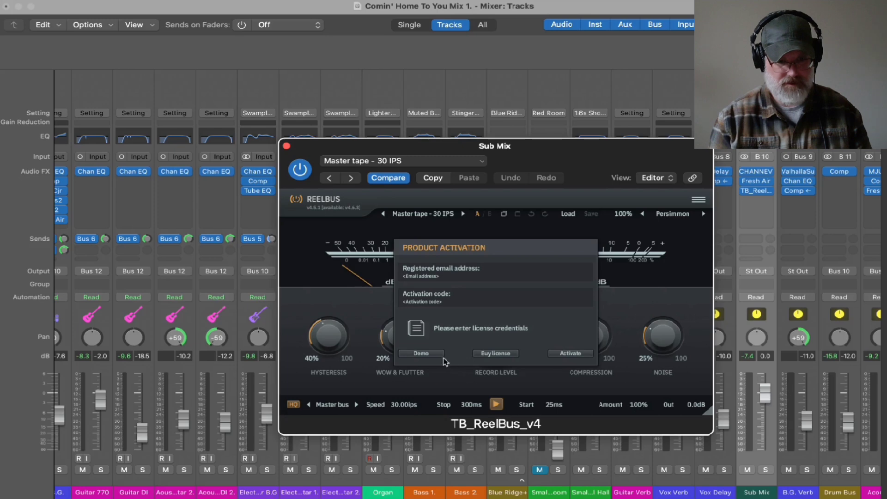
click(430, 355)
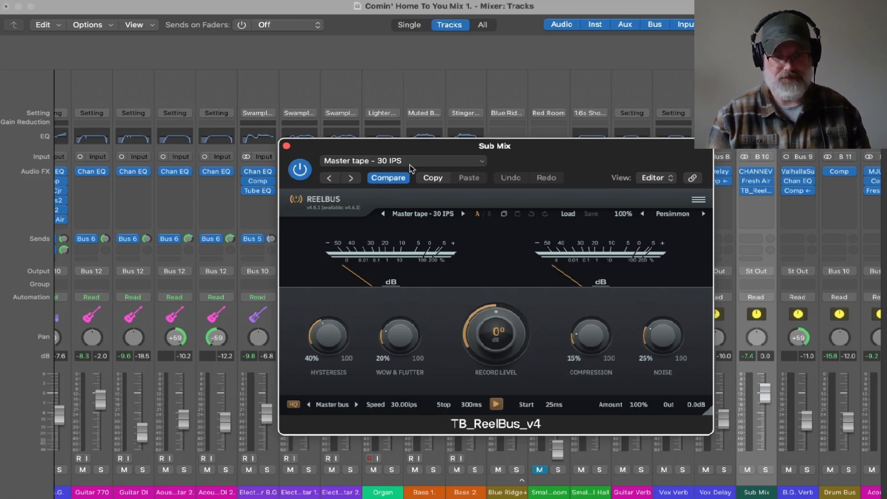
key(space)
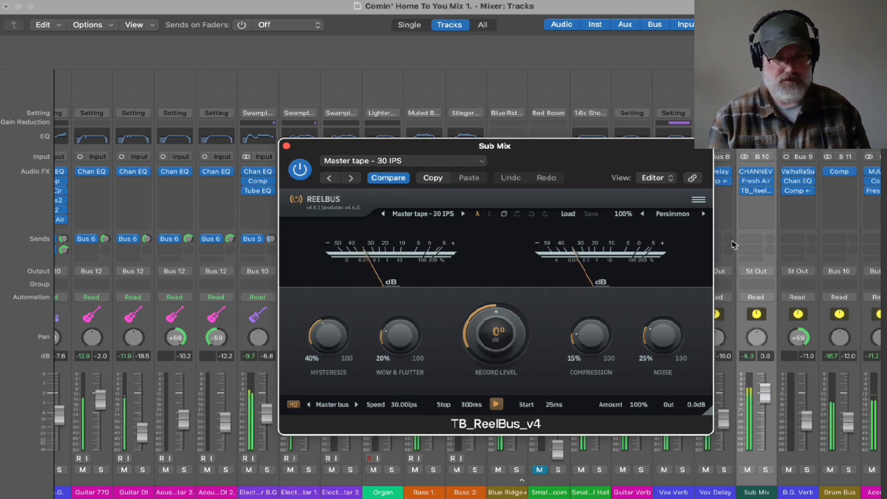
click(301, 174)
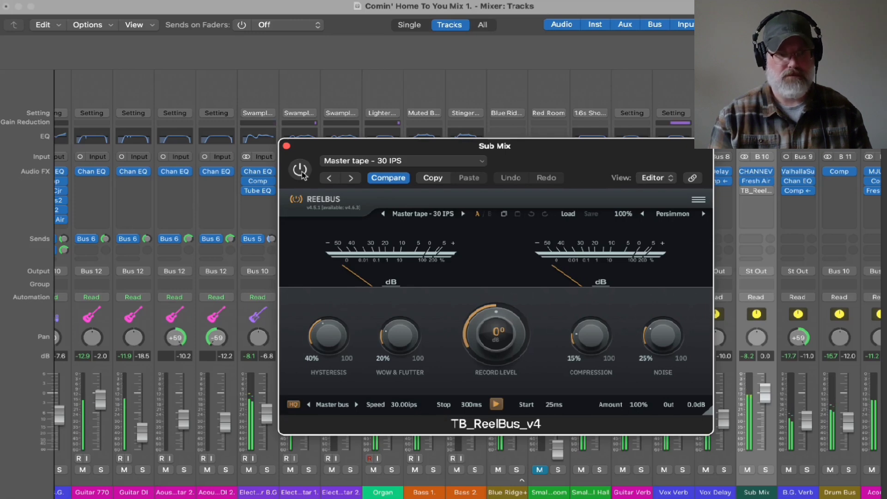
click(301, 174)
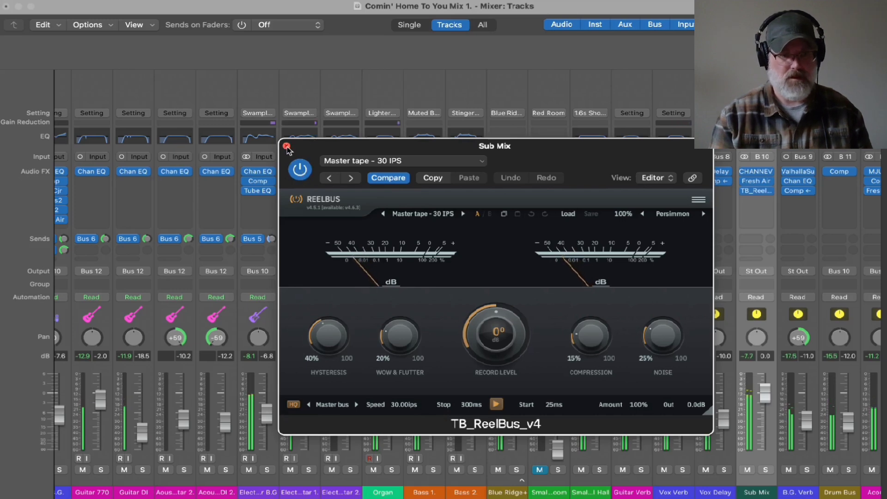
key(super+w)
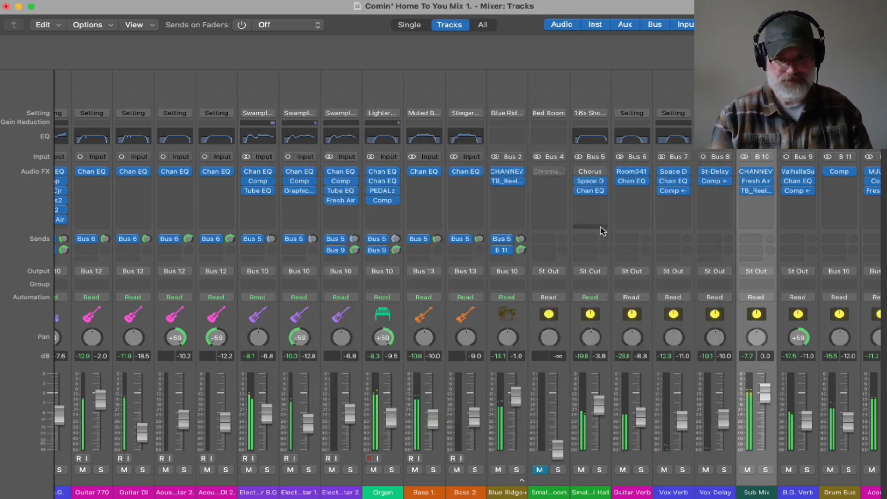
scroll(596, 231, right, 5)
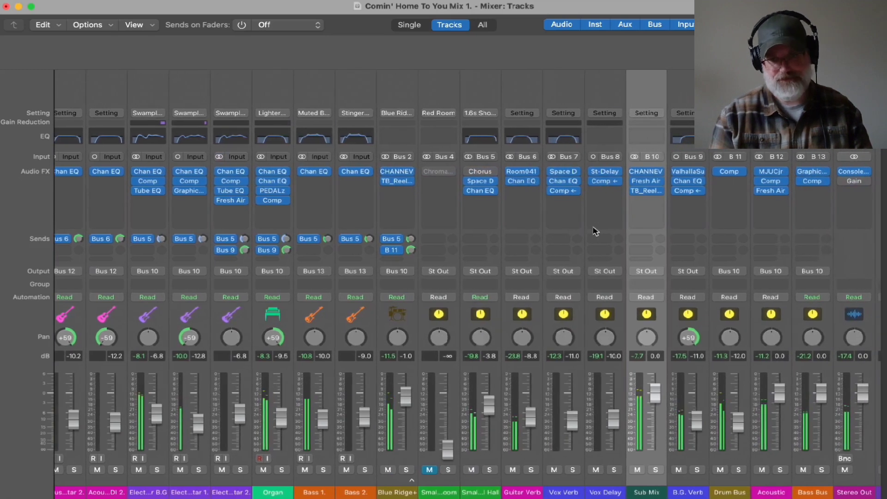
Open the Blue Ridge+ drum channel's TB_ReelBus_v4 in demo mode, examine its tape settings and close it
scroll(596, 231, right, 2)
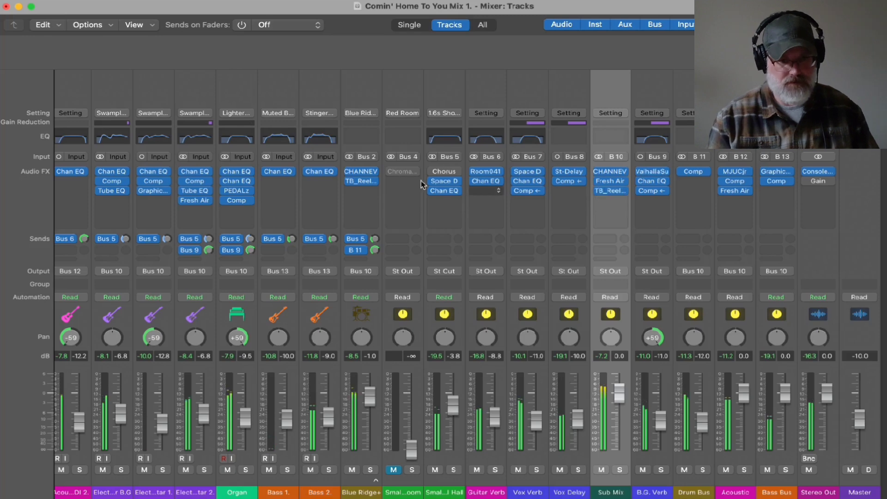
click(362, 181)
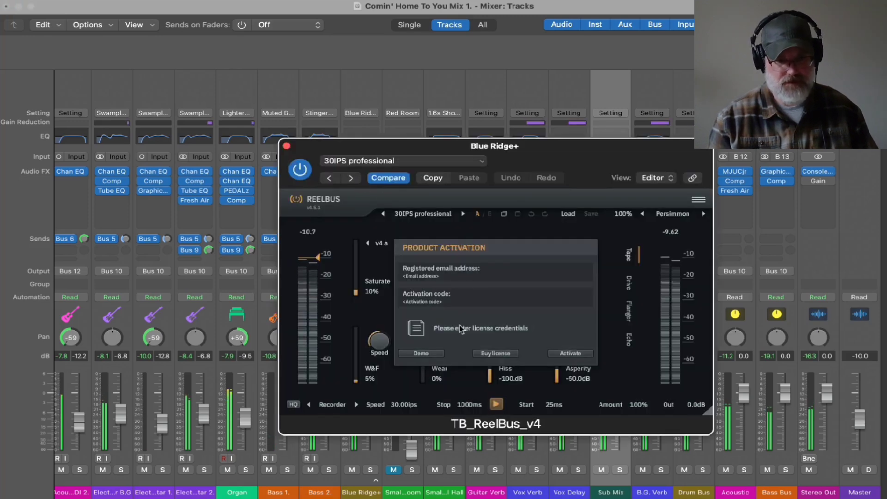
click(416, 354)
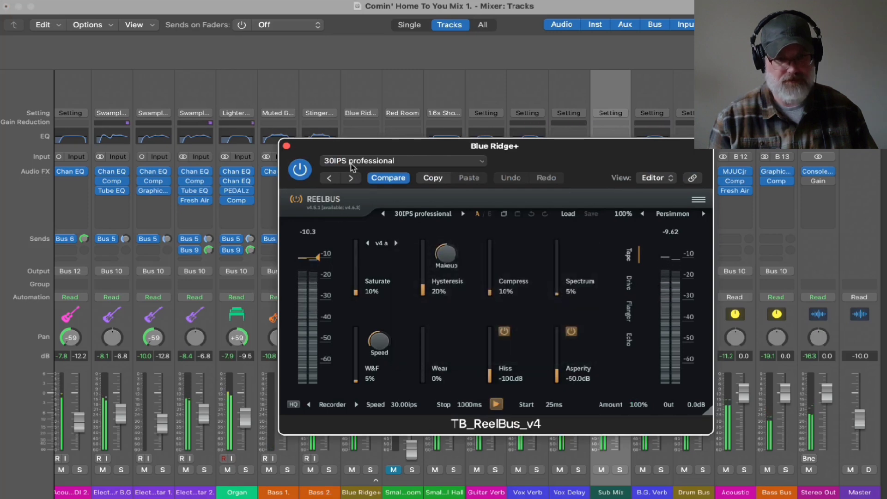
click(286, 147)
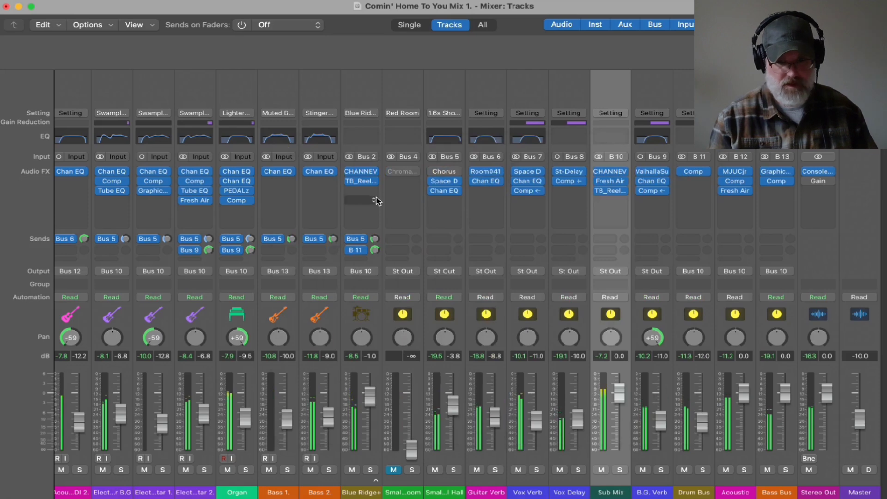
Open the Stereo Out's Vintage Console EQ, compare it bypassed and enabled during playback, and close it
mouse_move(821, 177)
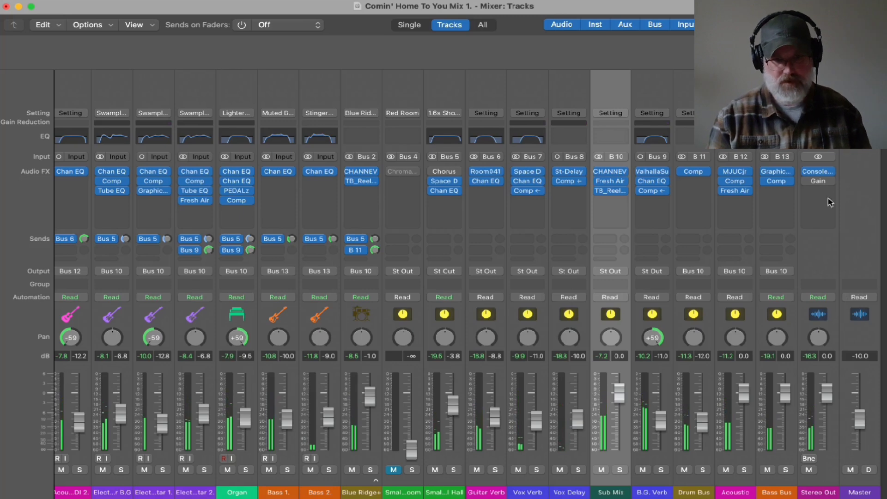
click(824, 174)
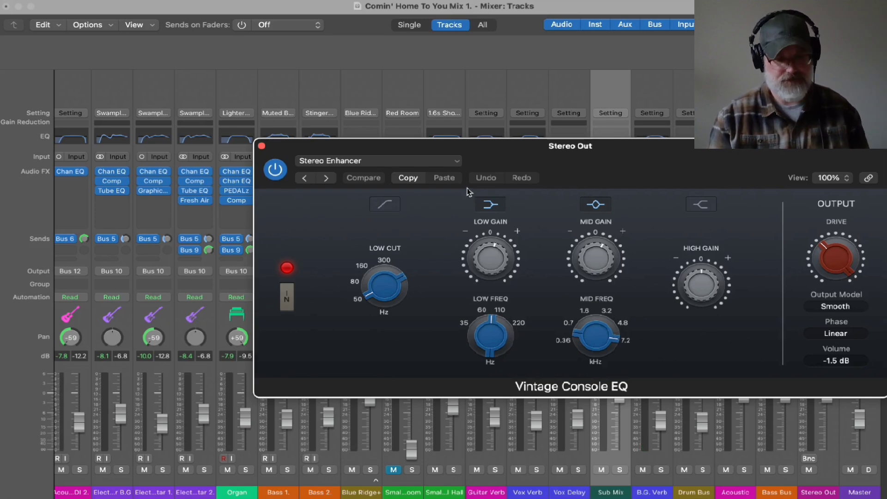
click(276, 170)
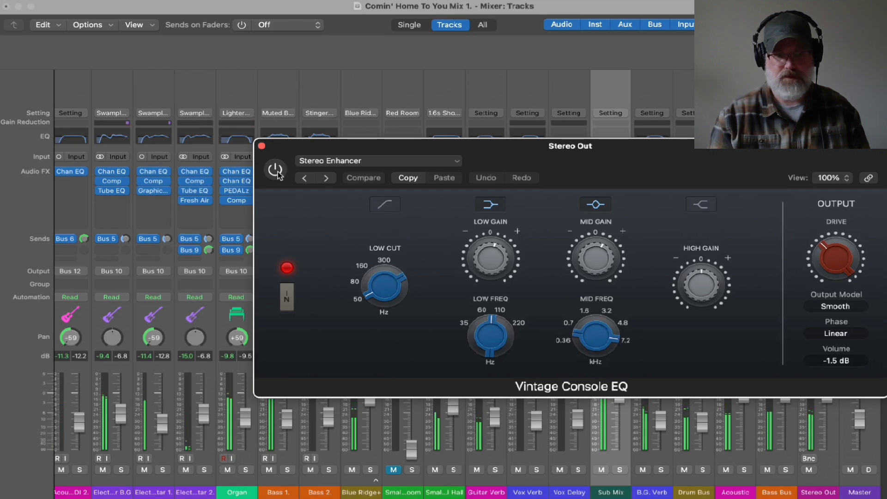
click(276, 171)
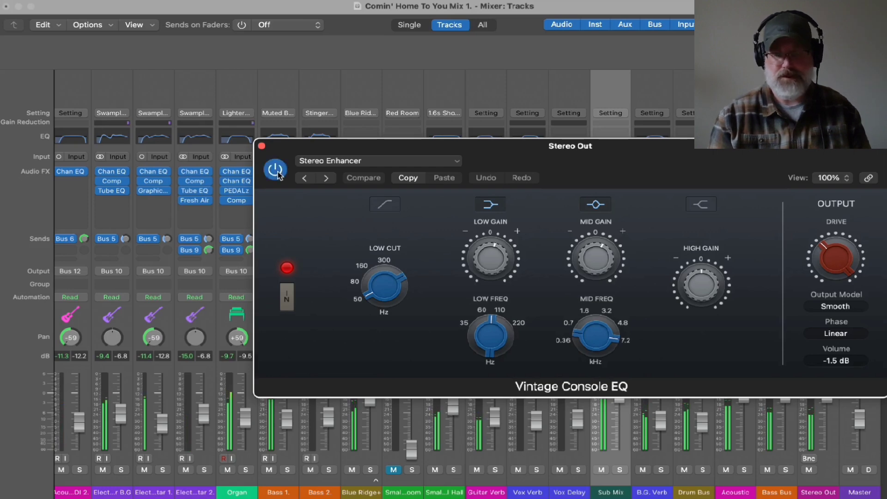
click(262, 146)
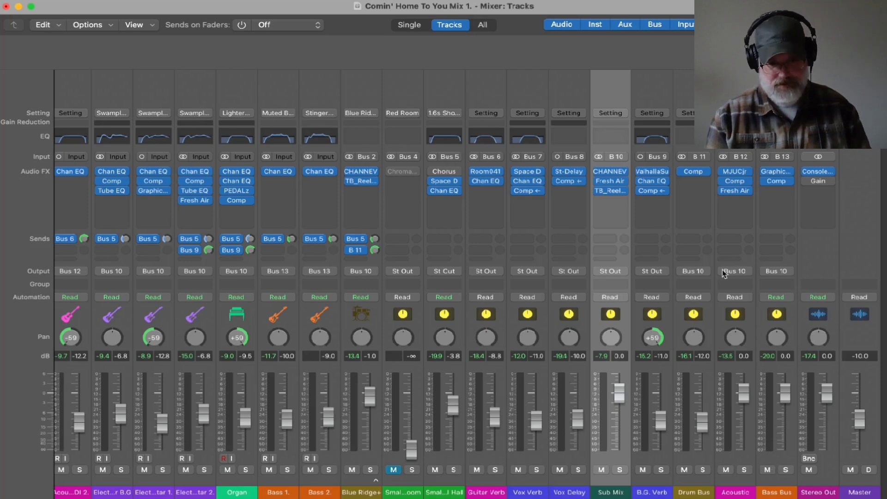
Review the whole mixer from the Vox channel through the instruments and buses to Stereo Out and Master
scroll(538, 279, left, 2)
scroll(538, 279, left, 5)
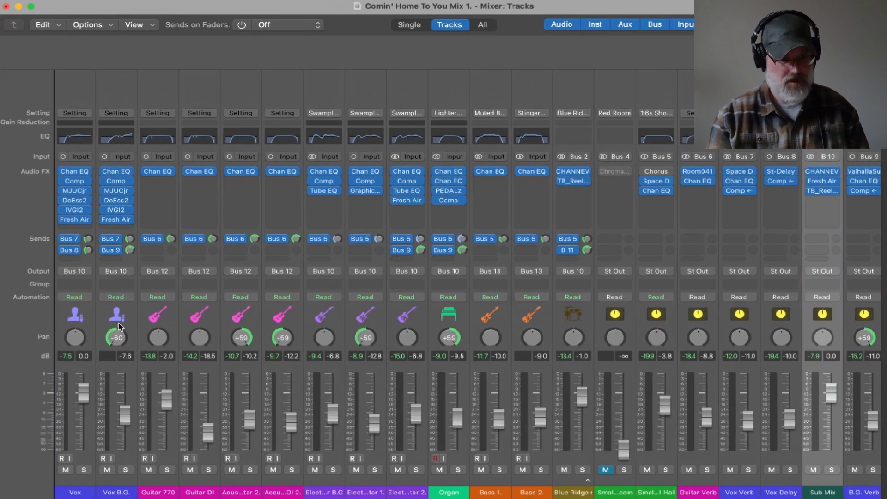
scroll(152, 305, down, 1)
scroll(296, 344, right, 5)
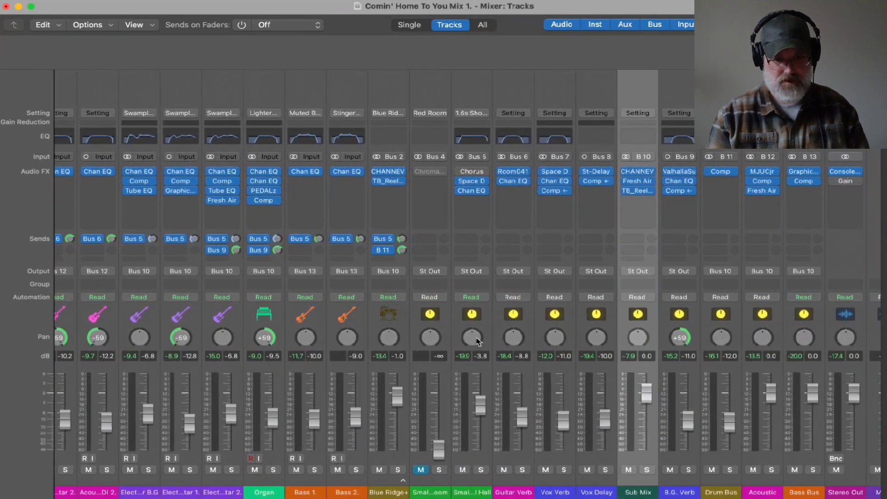
scroll(478, 341, right, 2)
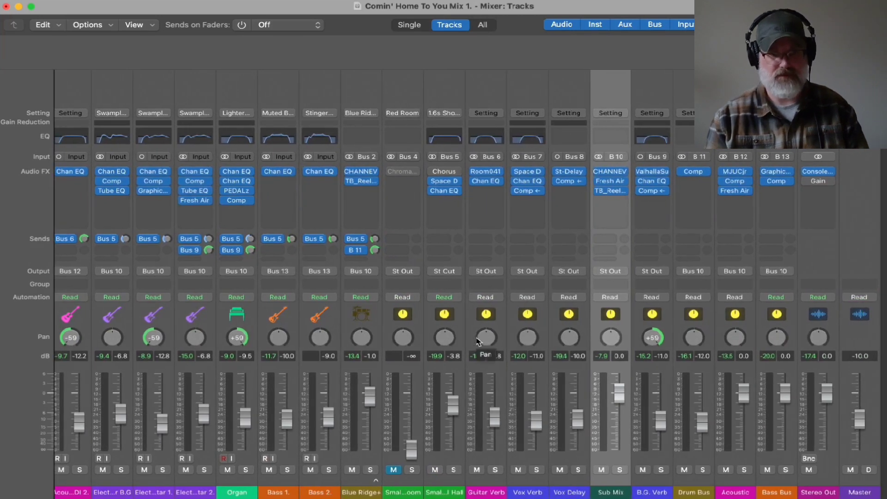
scroll(478, 341, left, 10)
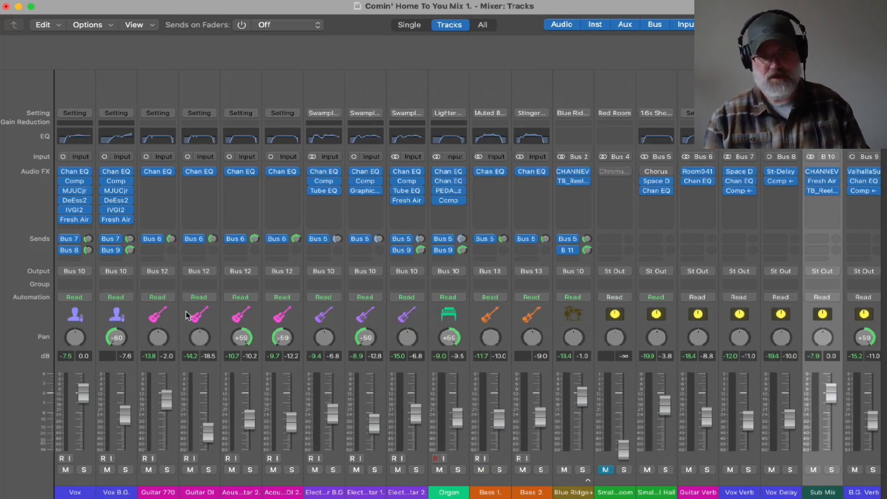
scroll(187, 316, right, 5)
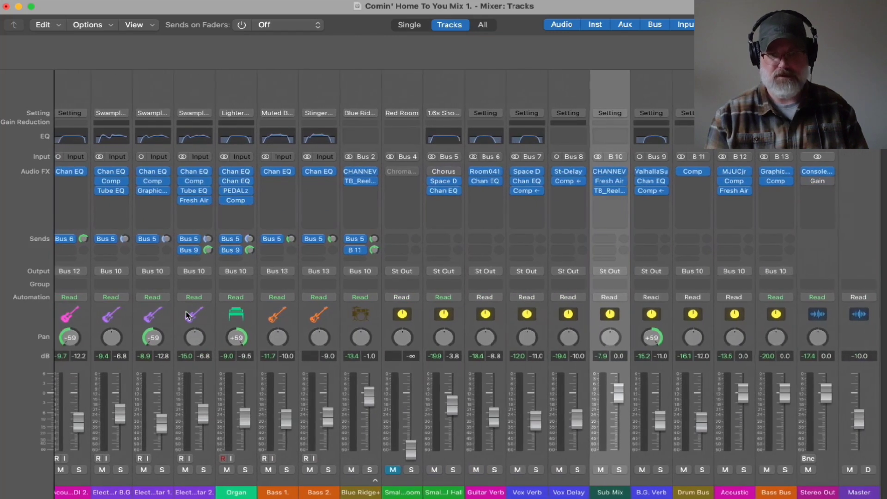